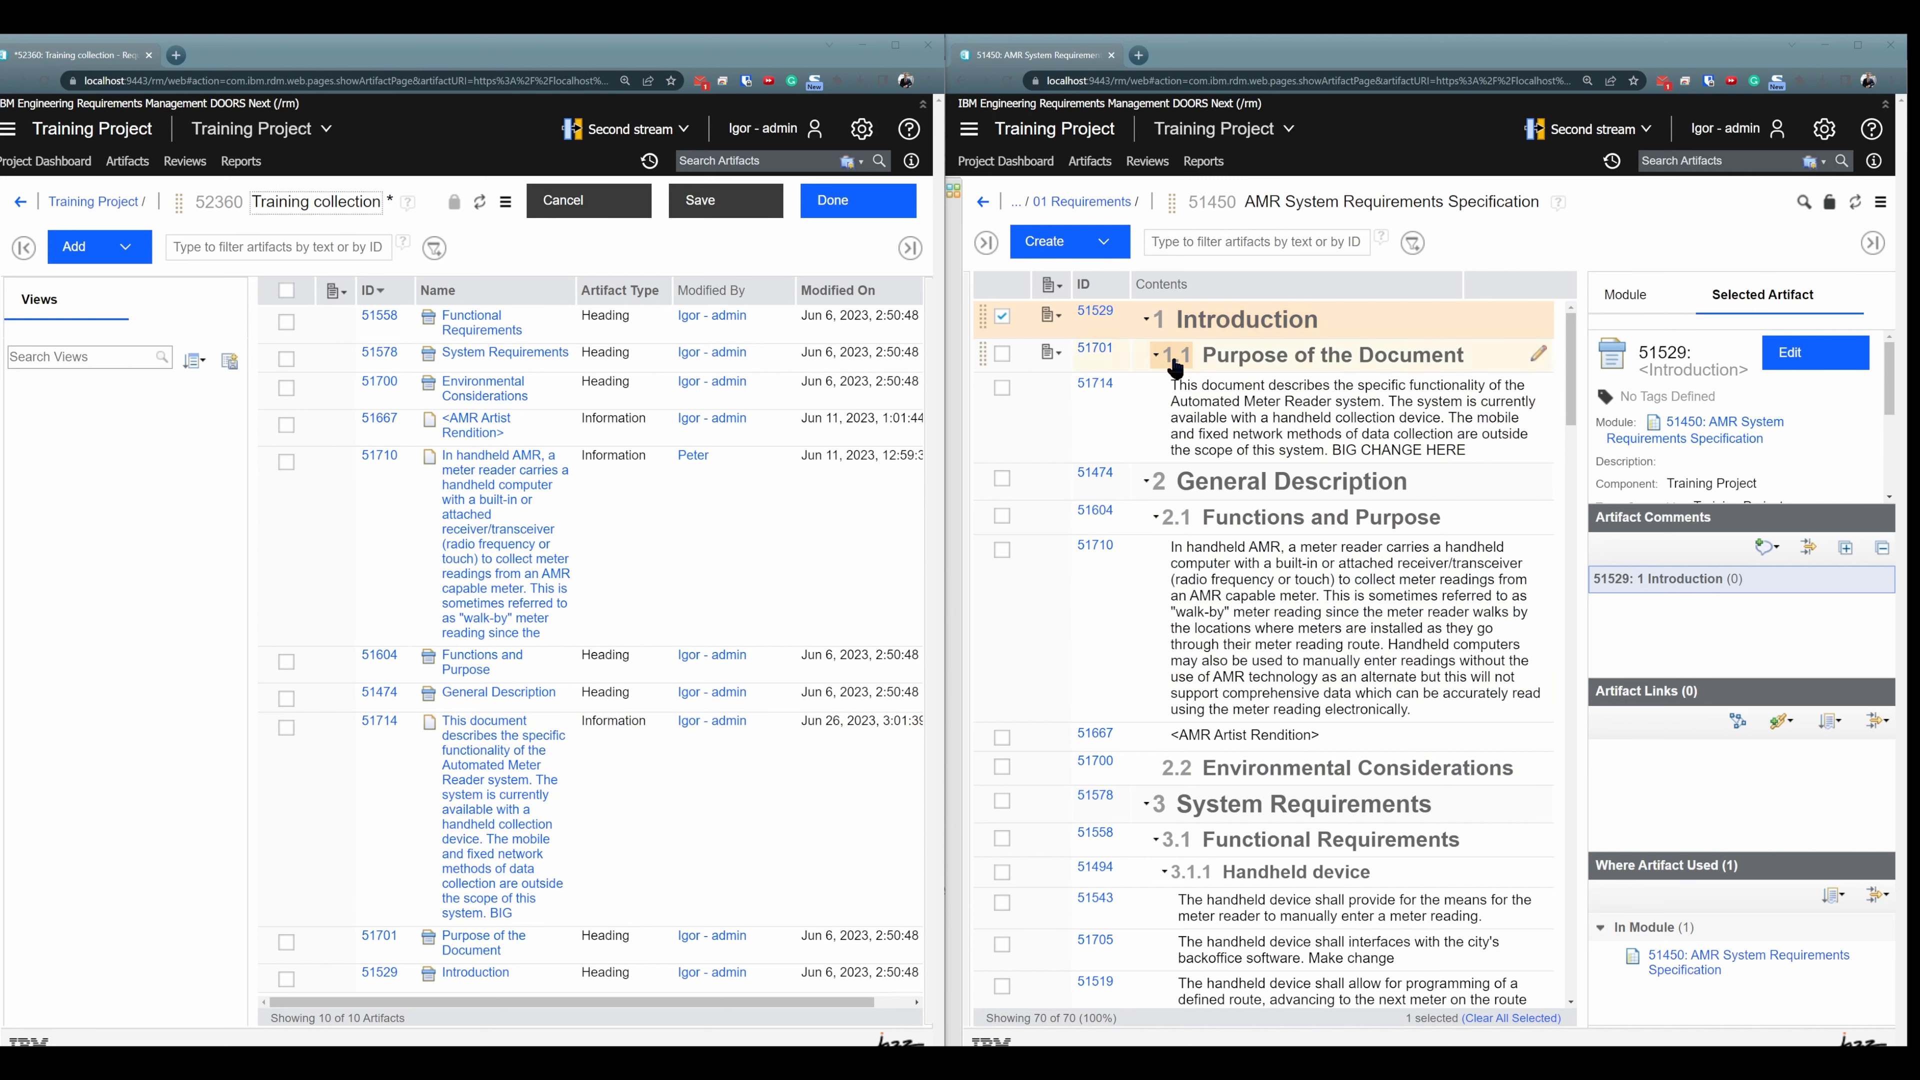
Step: Move requirement 51543 lower within the Handheld device section of the AMR System Requirements Specification module
{"action": "scroll", "coordinate": [1264, 404], "scroll_direction": "down", "scroll_amount": 1}
{"action": "scroll", "coordinate": [1263, 405], "scroll_direction": "up", "scroll_amount": 1}
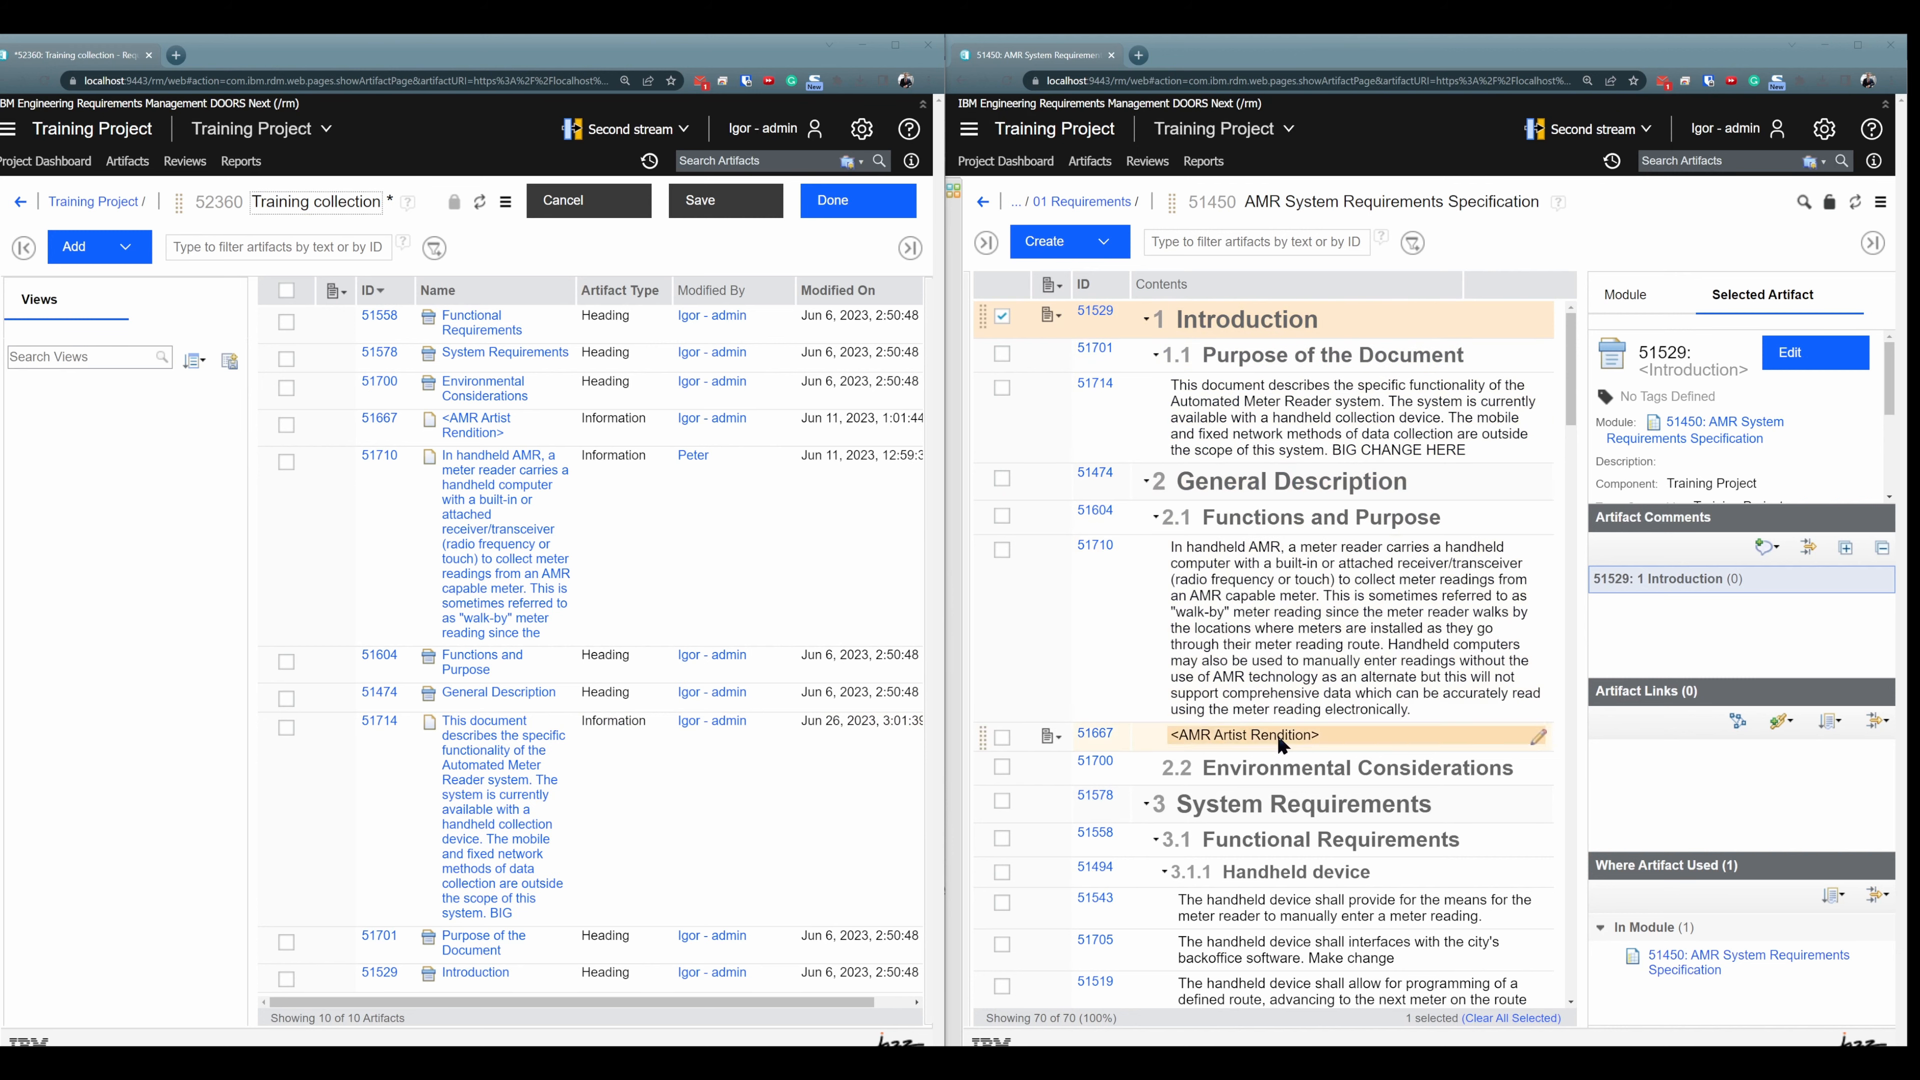
{"action": "scroll", "coordinate": [1247, 711], "scroll_direction": "down", "scroll_amount": 1}
{"action": "scroll", "coordinate": [1247, 711], "scroll_direction": "up", "scroll_amount": 1}
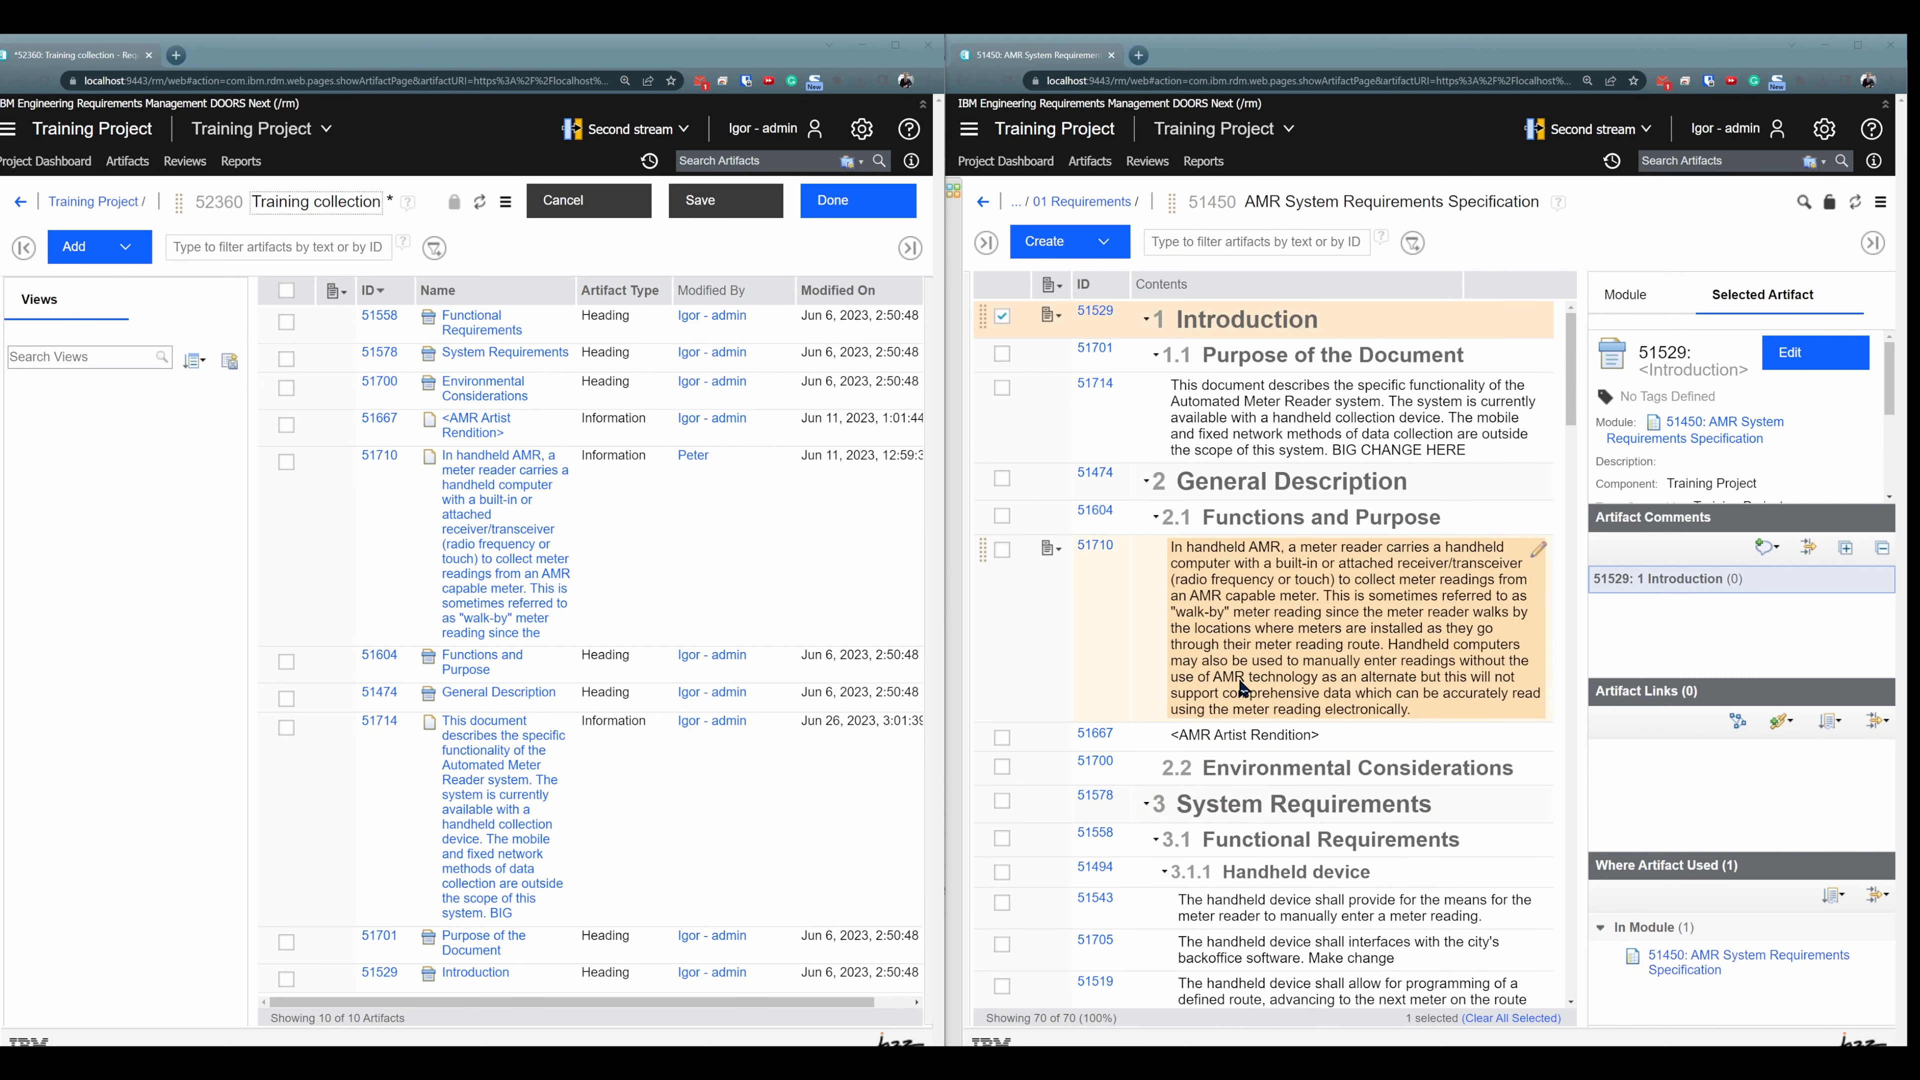
{"action": "scroll", "coordinate": [1239, 687], "scroll_direction": "down", "scroll_amount": 1}
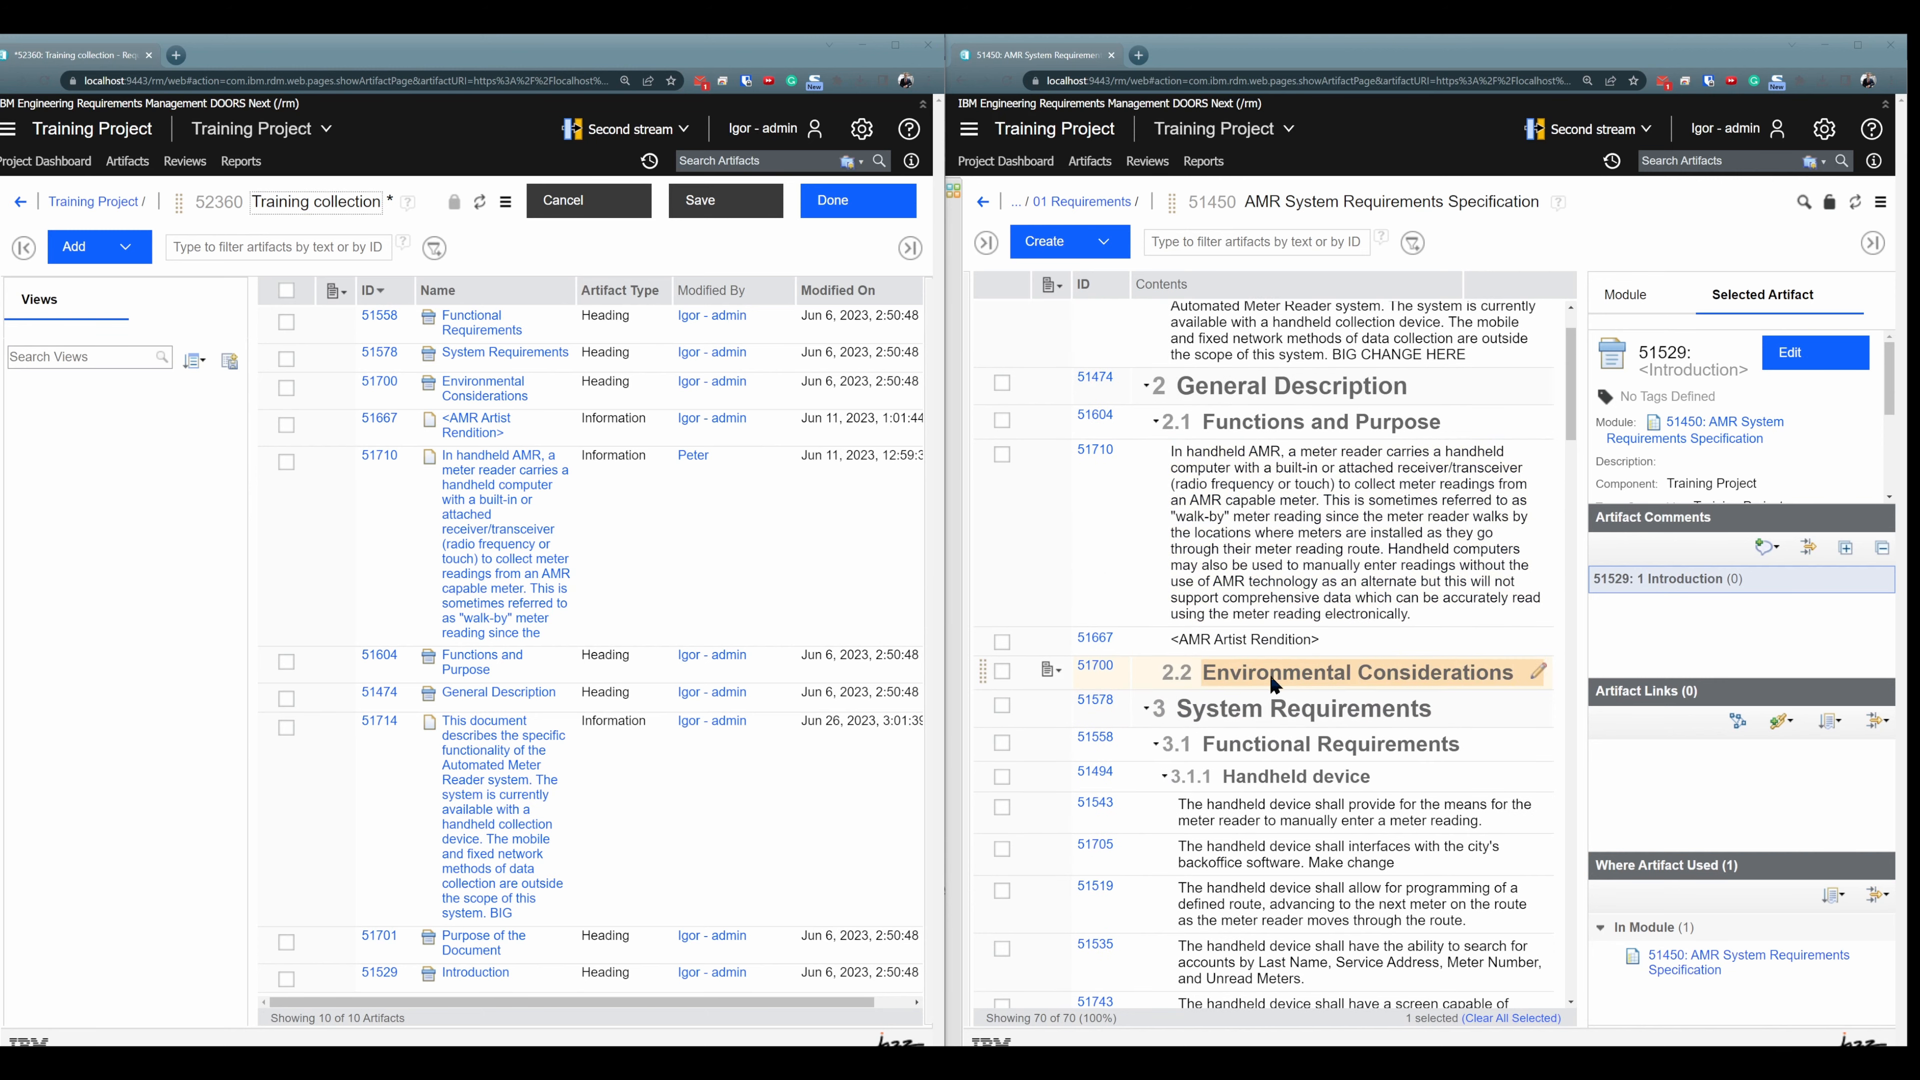
{"action": "scroll", "coordinate": [1332, 707], "scroll_direction": "up", "scroll_amount": 1}
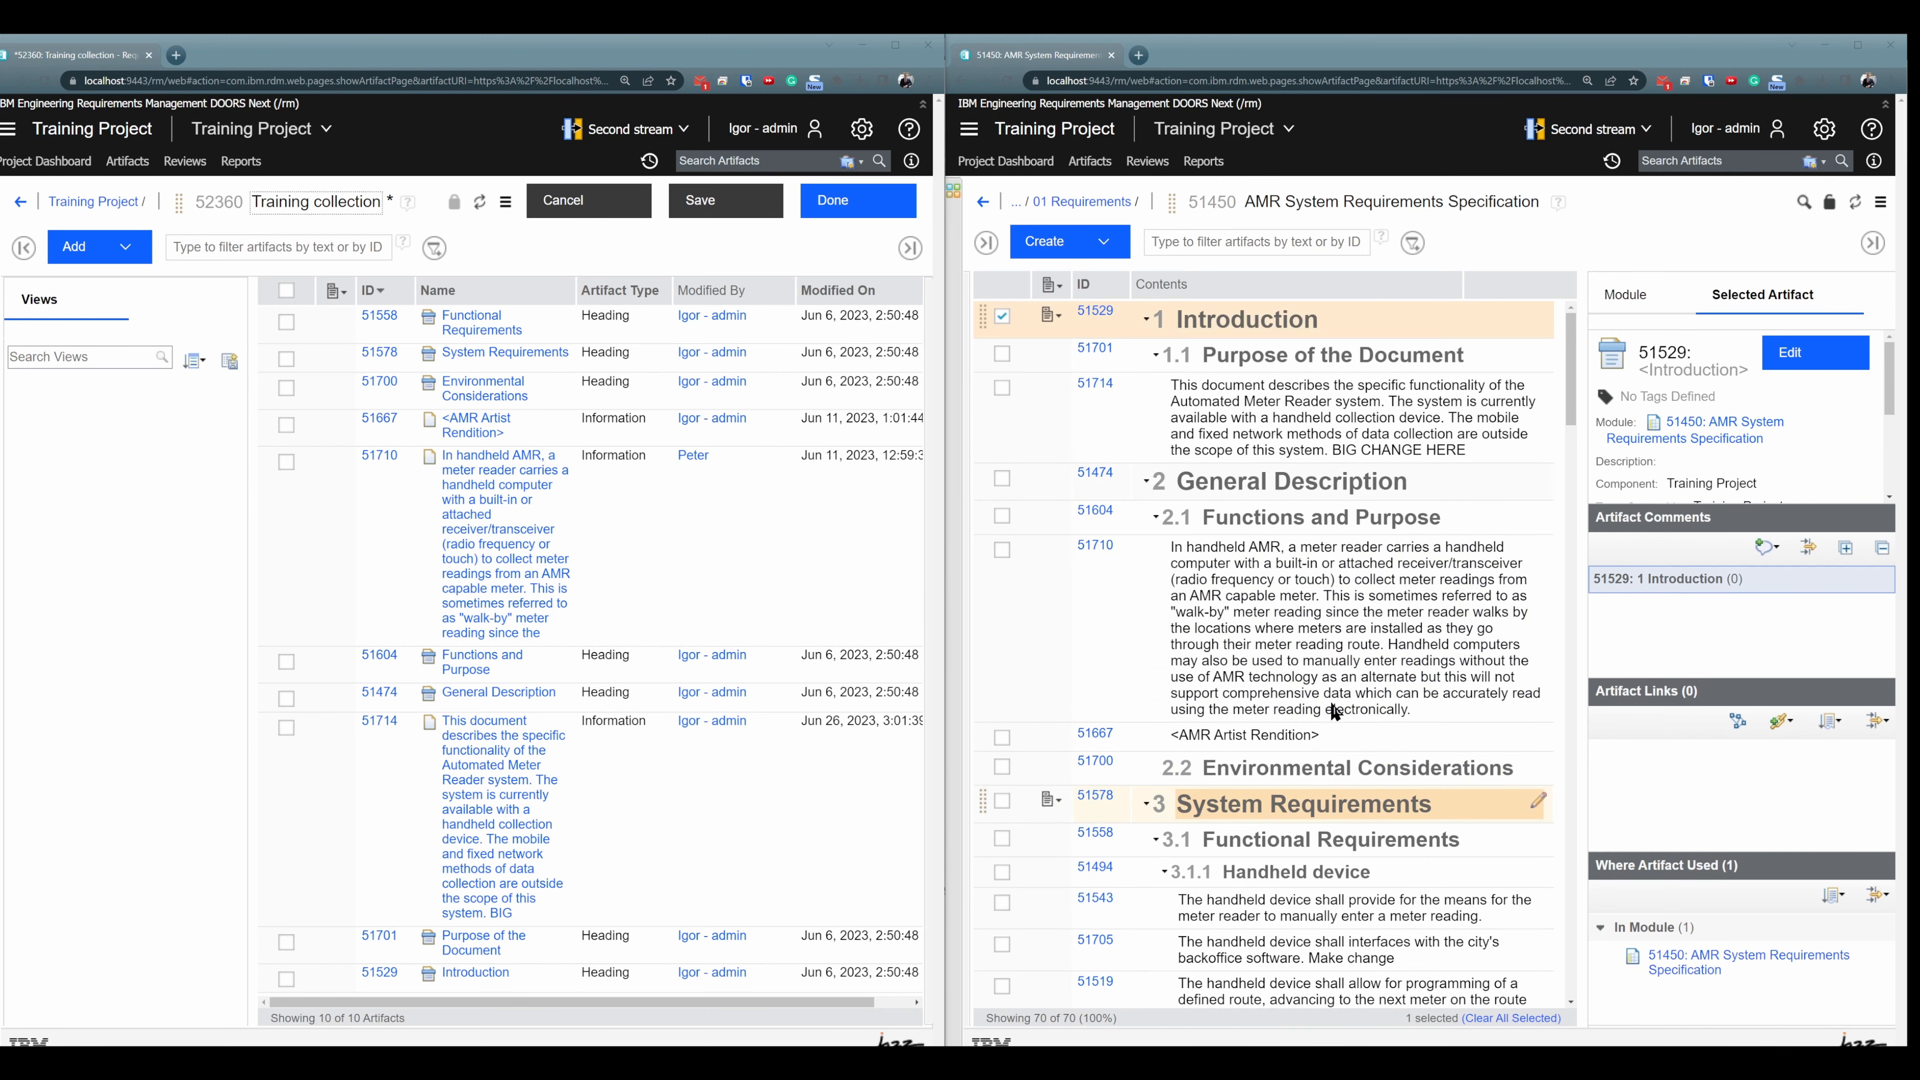
{"action": "scroll", "coordinate": [1335, 702], "scroll_direction": "down", "scroll_amount": 3}
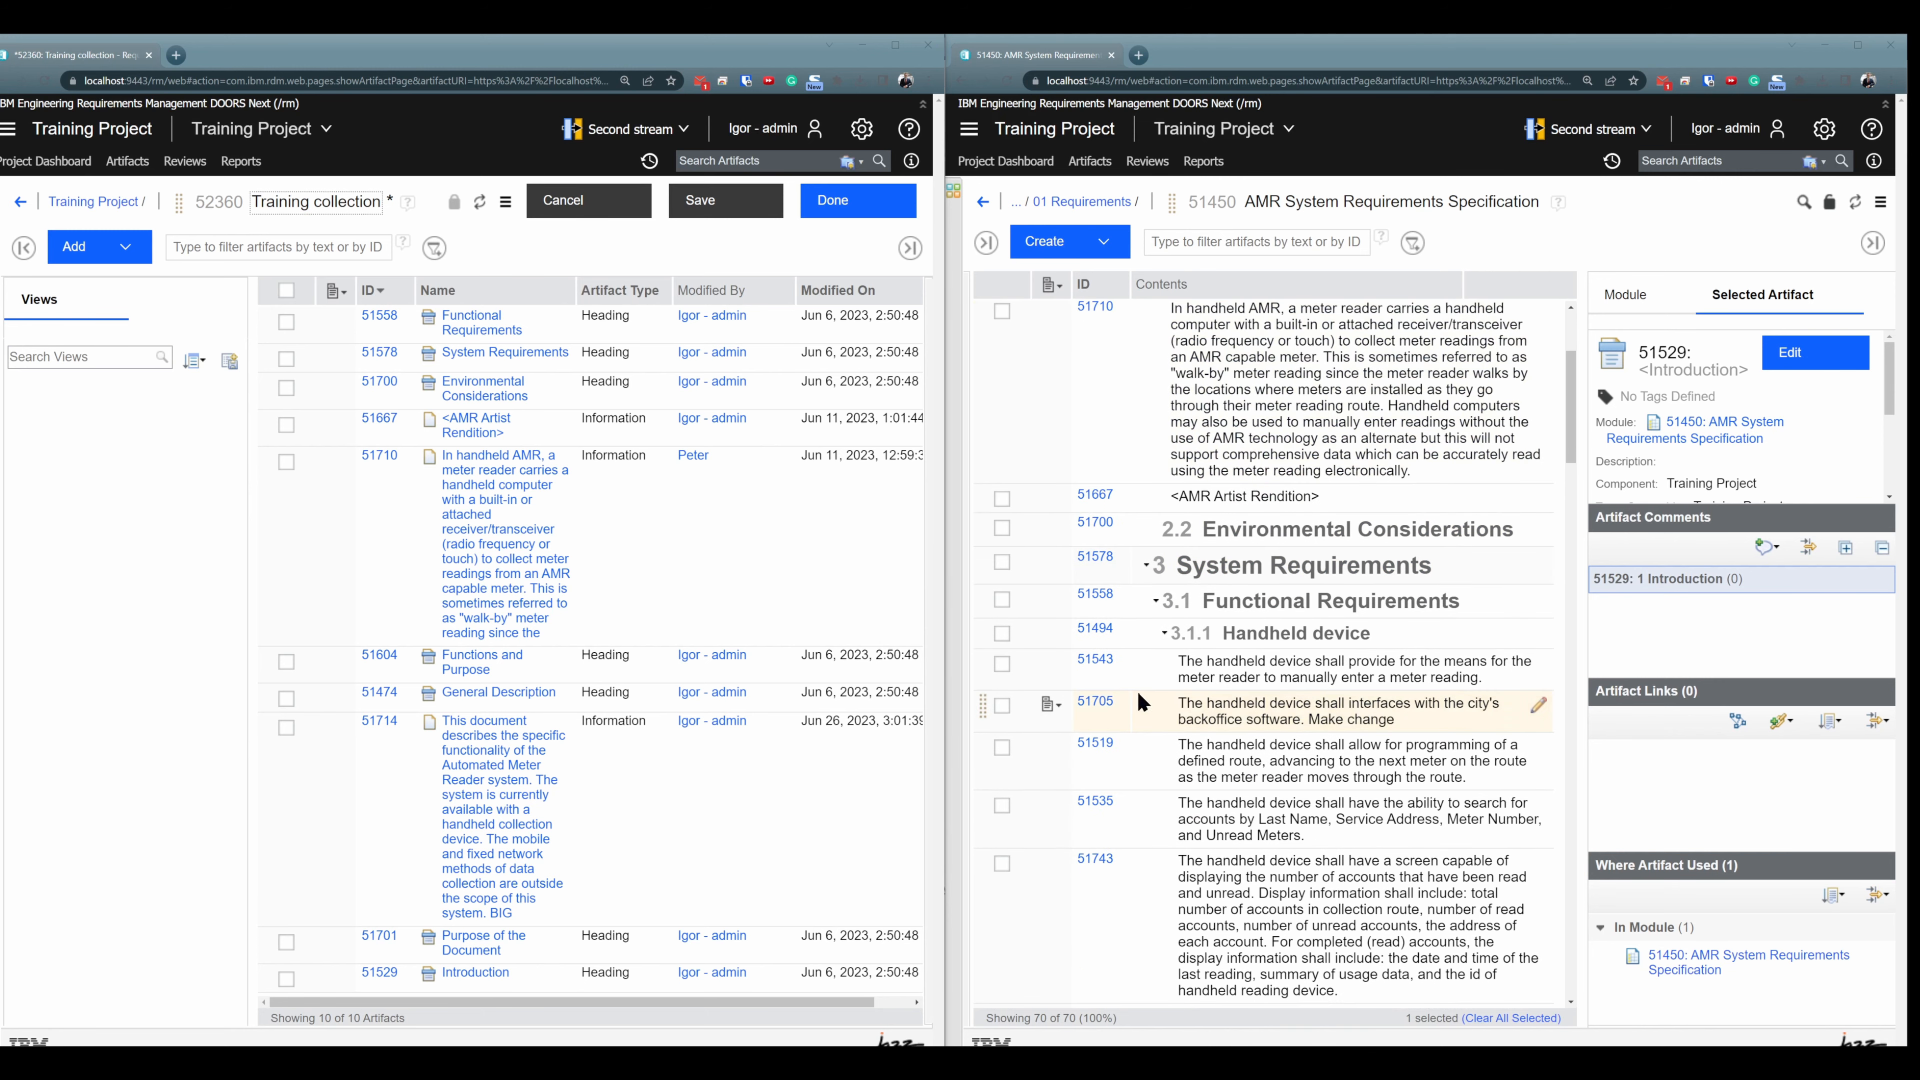
{"action": "left_click", "coordinate": [978, 687]}
{"action": "left_click_drag", "start_coordinate": [978, 687], "coordinate": [1016, 828]}
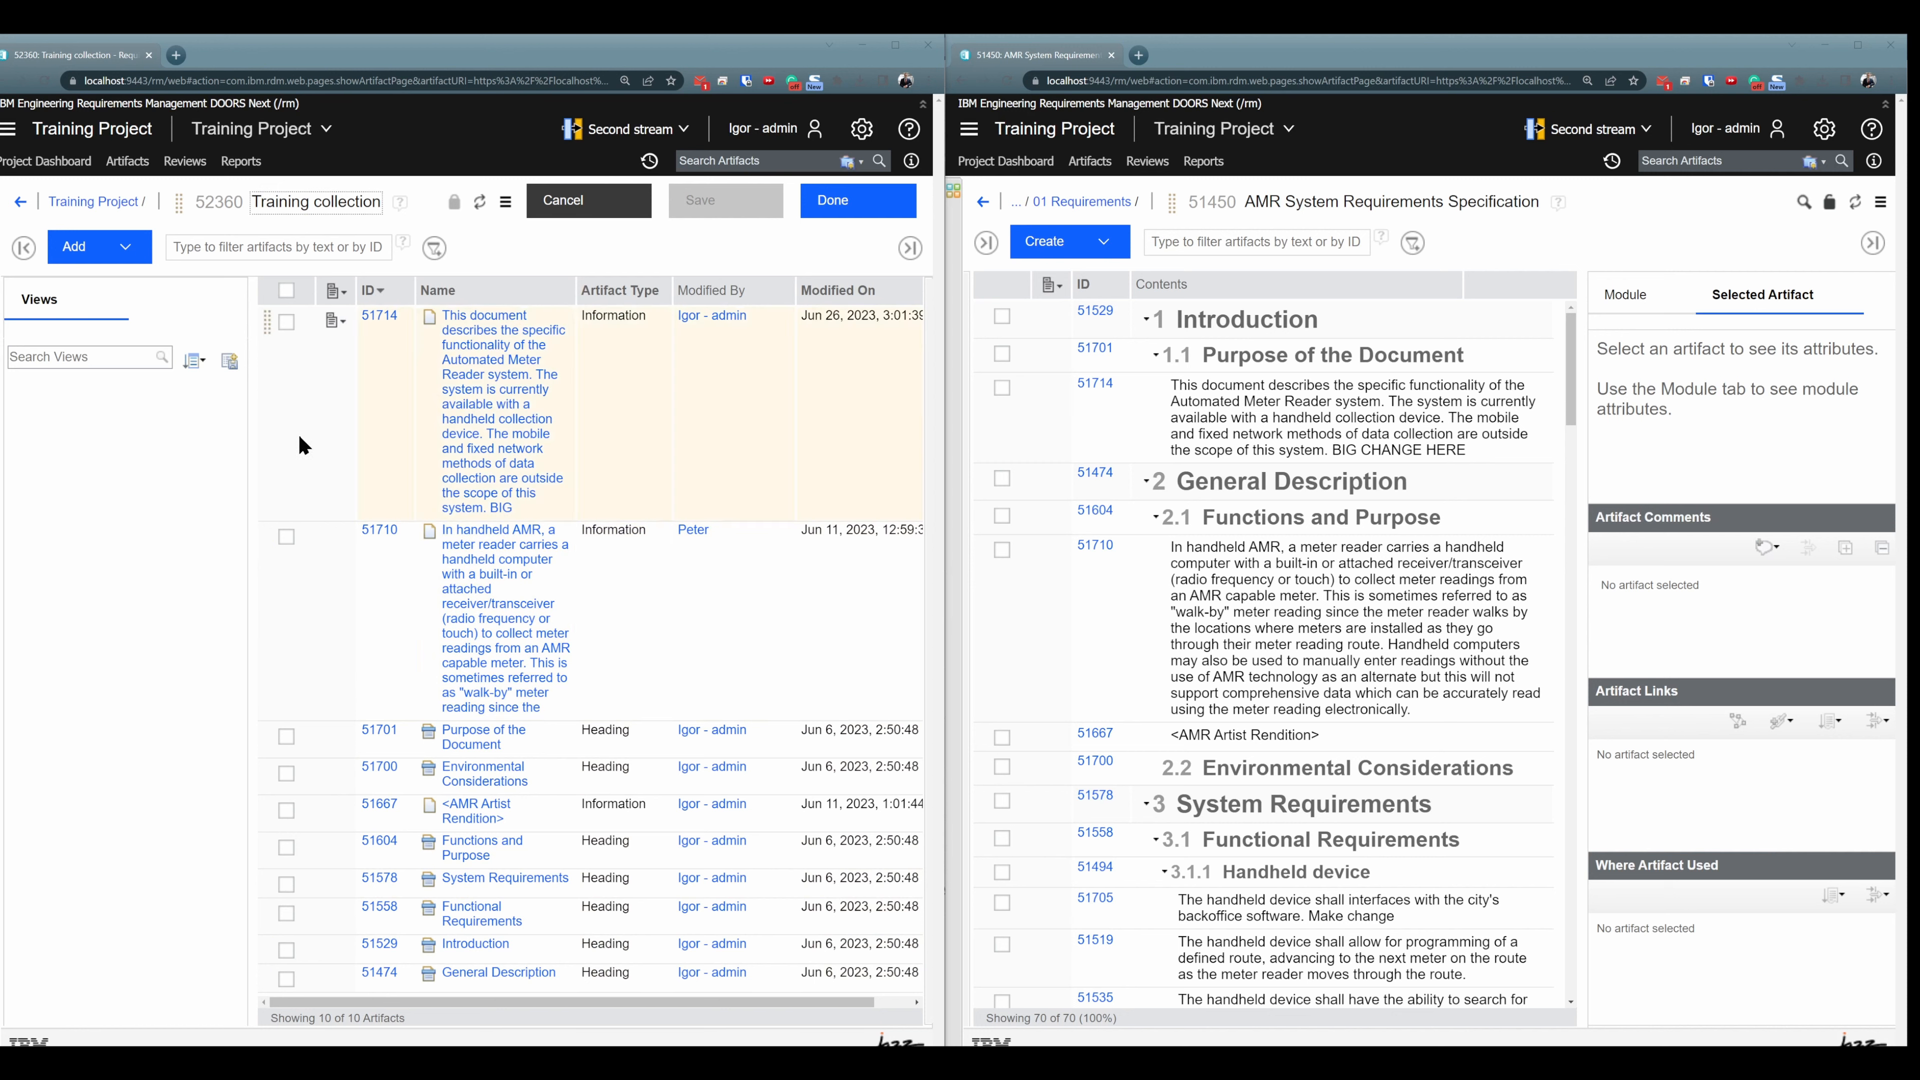
Step: Try to reorder the Training collection by moving artifact 51714 further down its list
{"action": "left_click", "coordinate": [321, 412]}
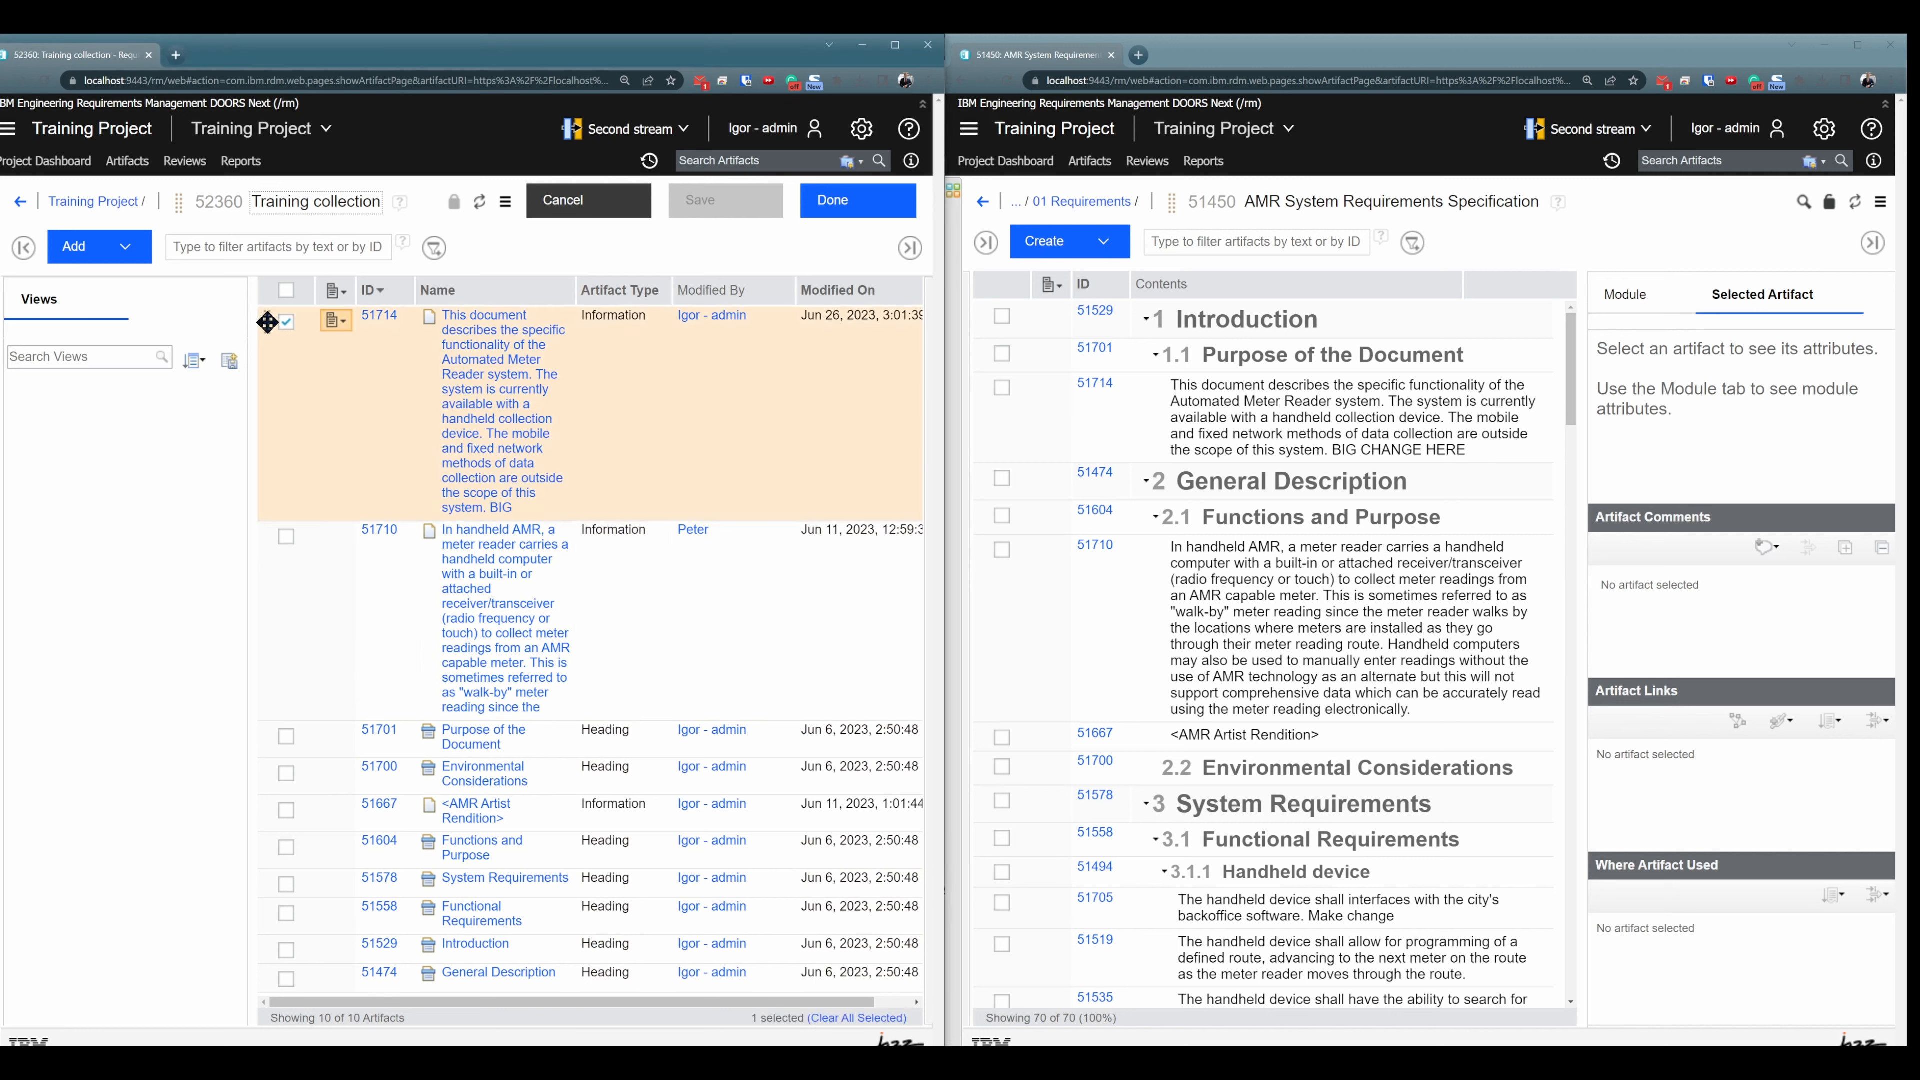
{"action": "left_click_drag", "start_coordinate": [269, 321], "coordinate": [322, 843]}
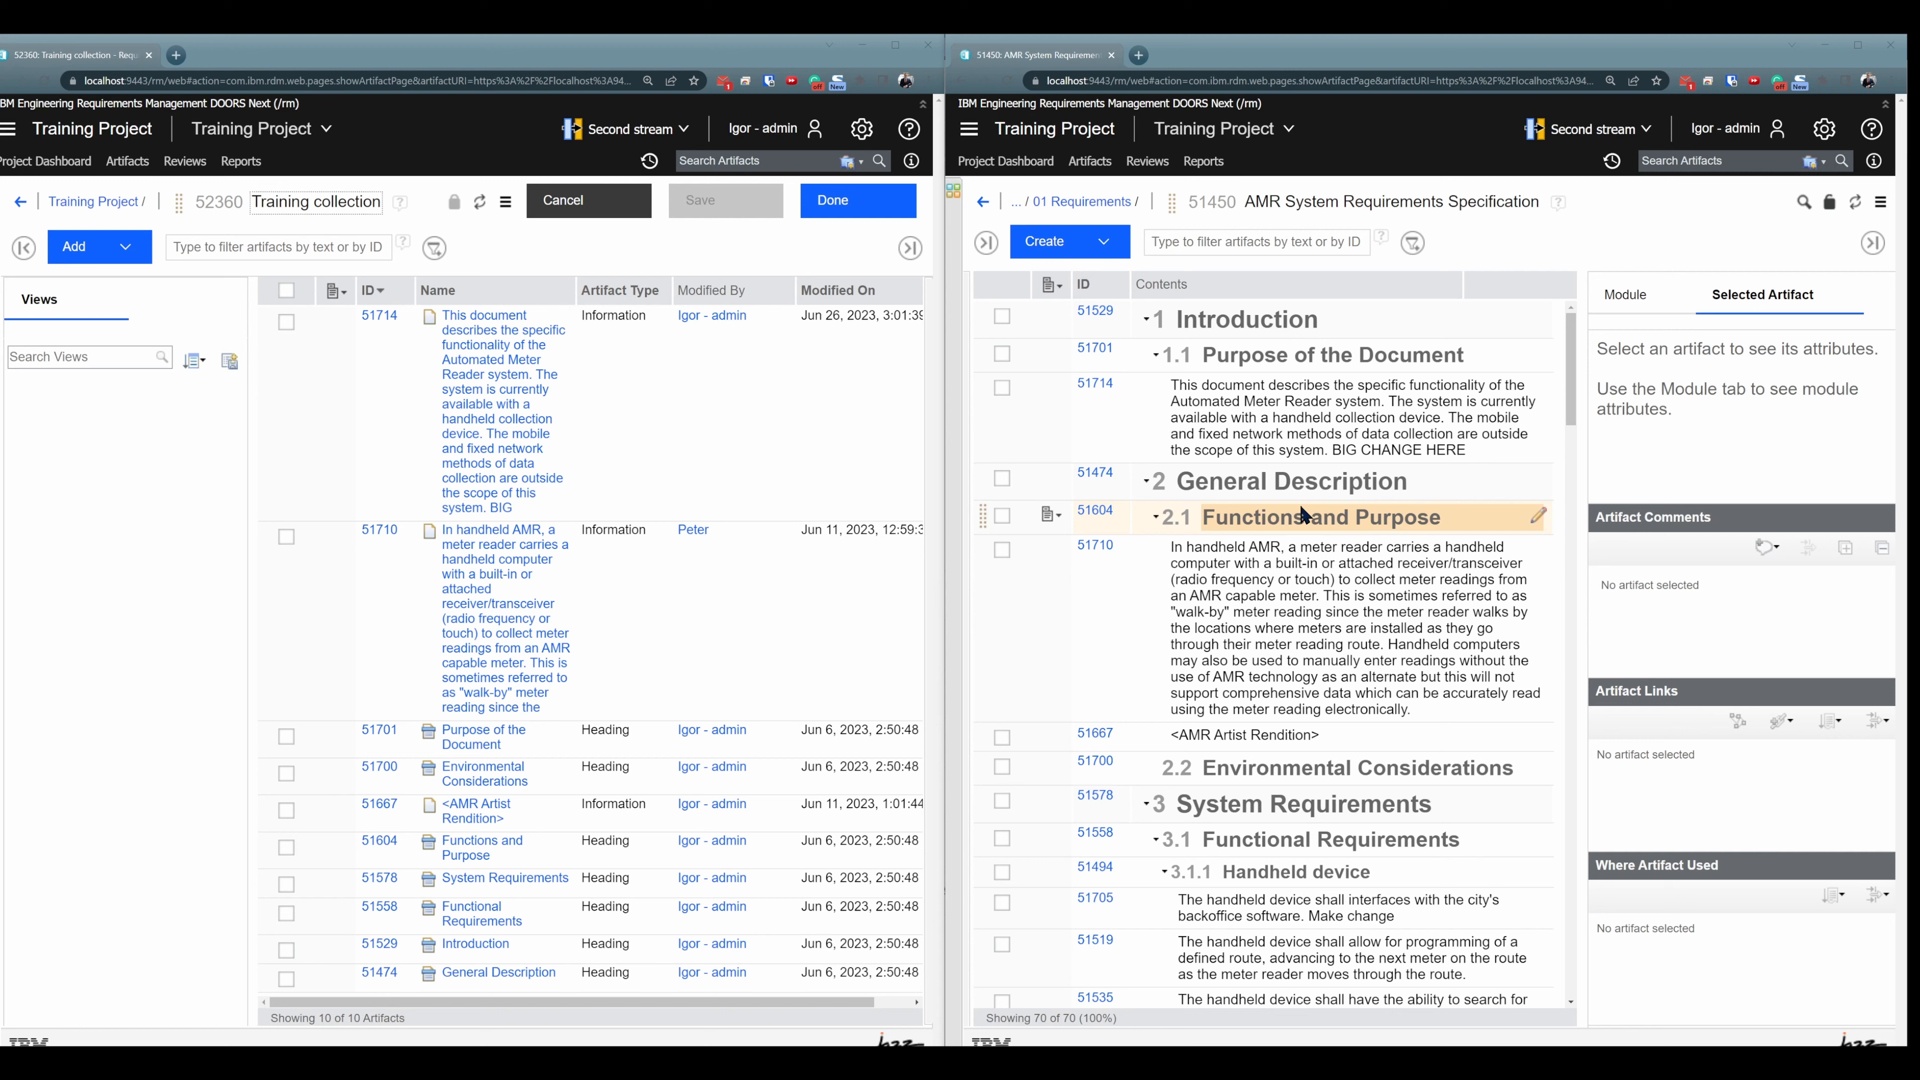
Step: Examine the comments, links and usage of artifact 51710 in the module, and check its entry in the Training collection
{"action": "left_click", "coordinate": [1303, 566]}
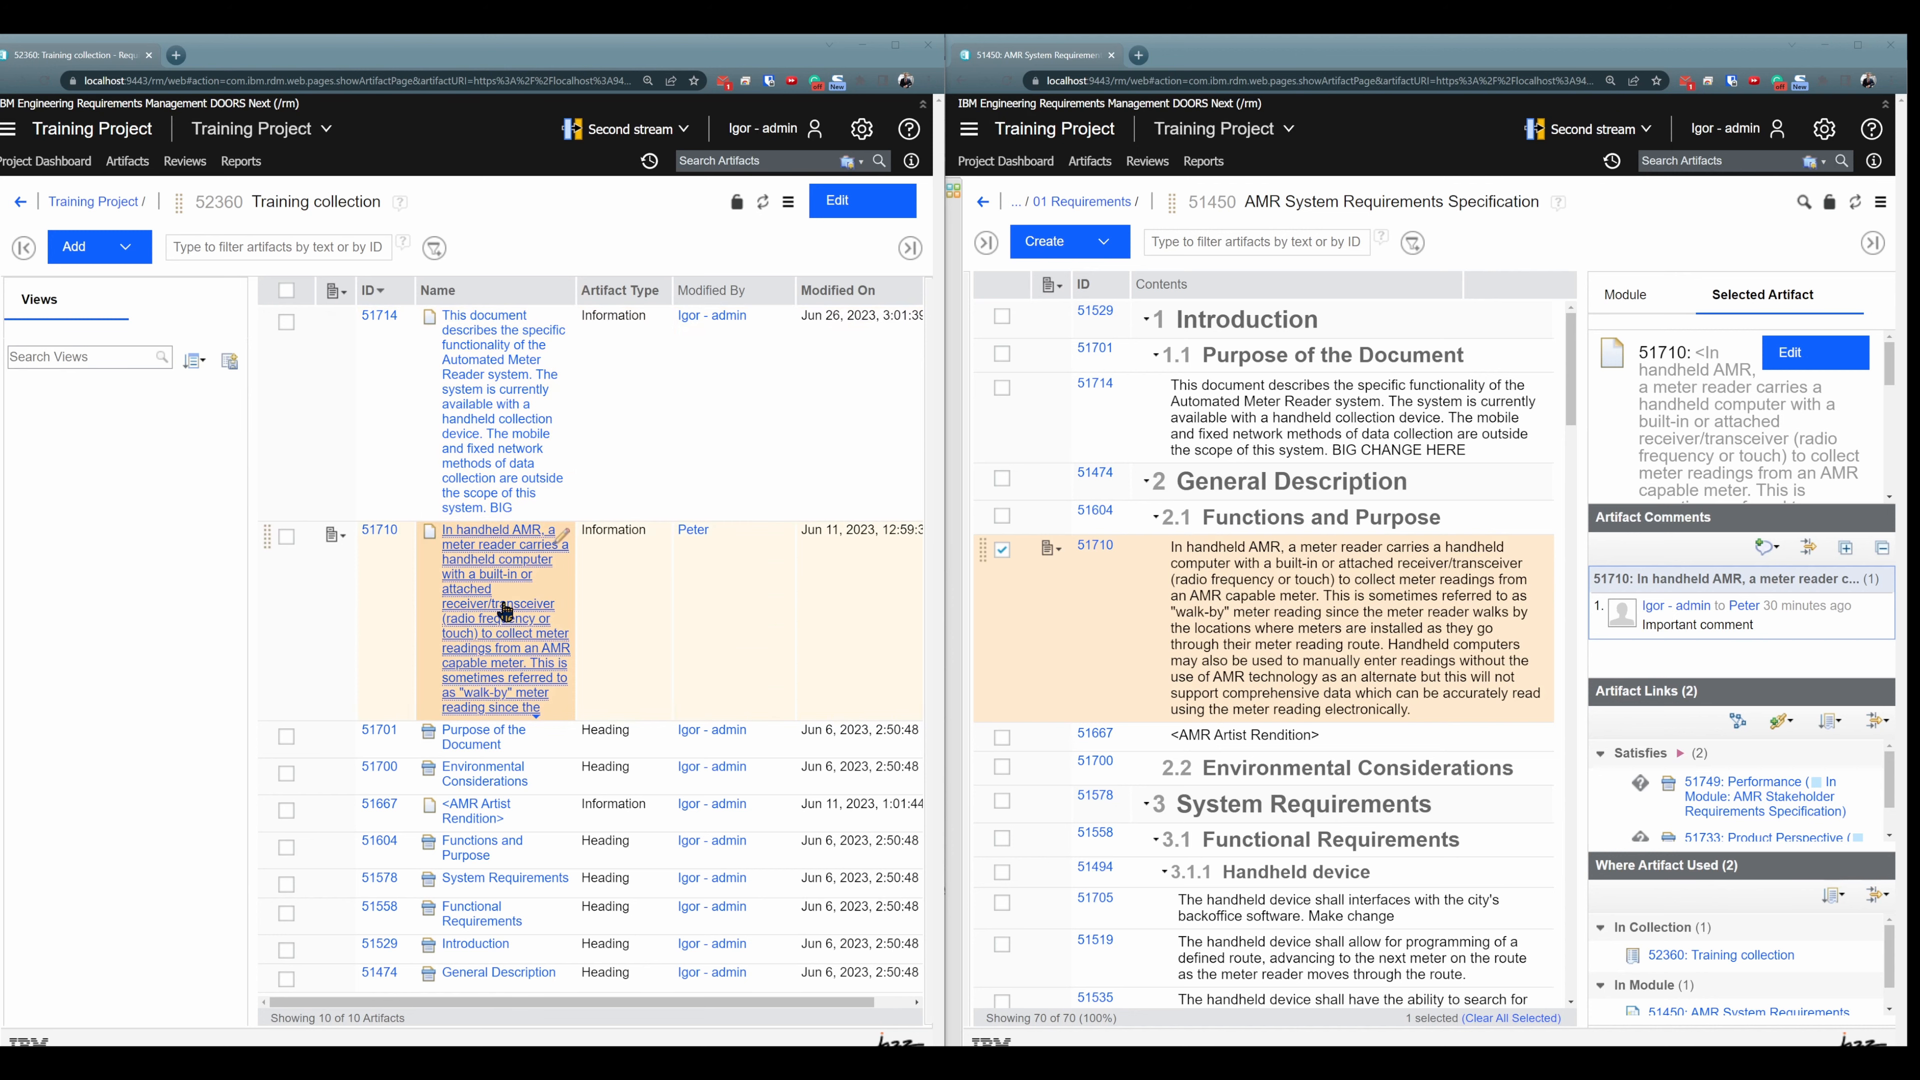
{"action": "left_click", "coordinate": [486, 629]}
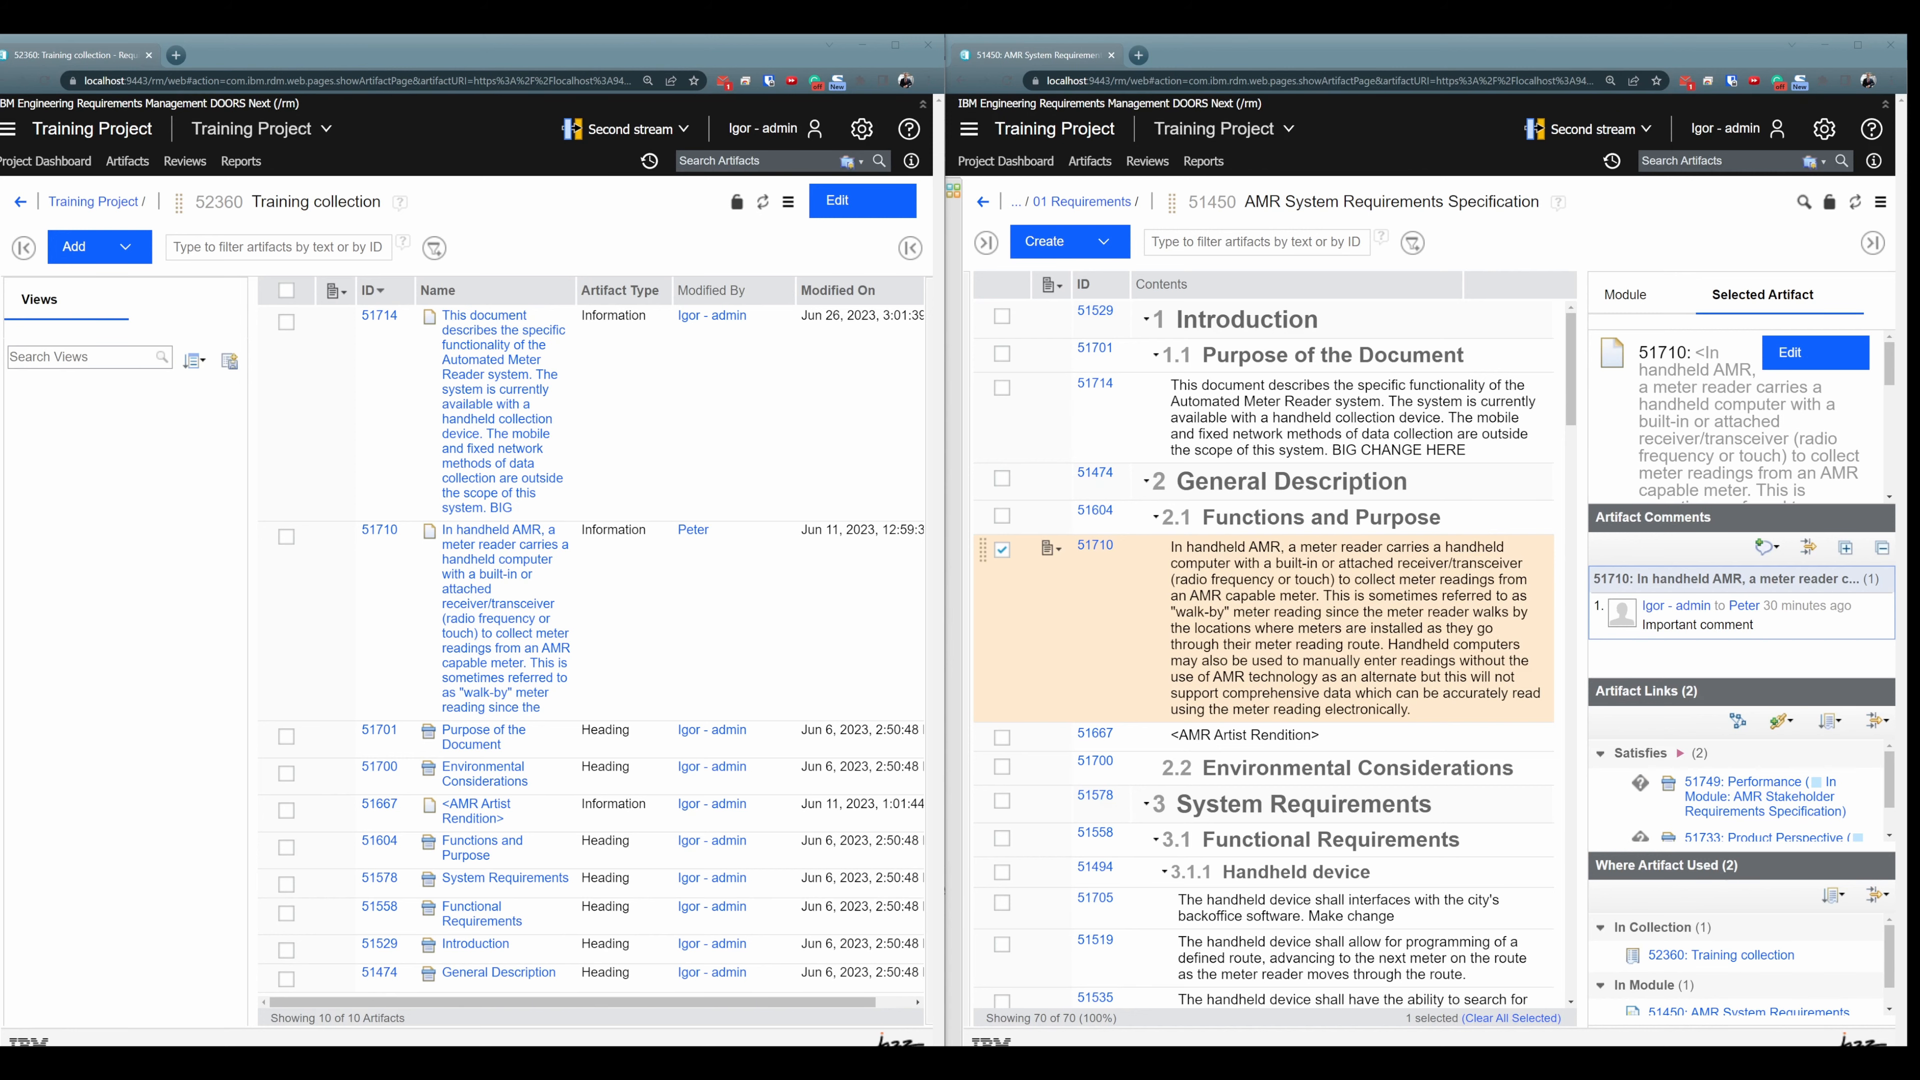
Step: Maximize the Training collection window and show the collection's overview, comments and links details
{"action": "double_click", "coordinate": [905, 56]}
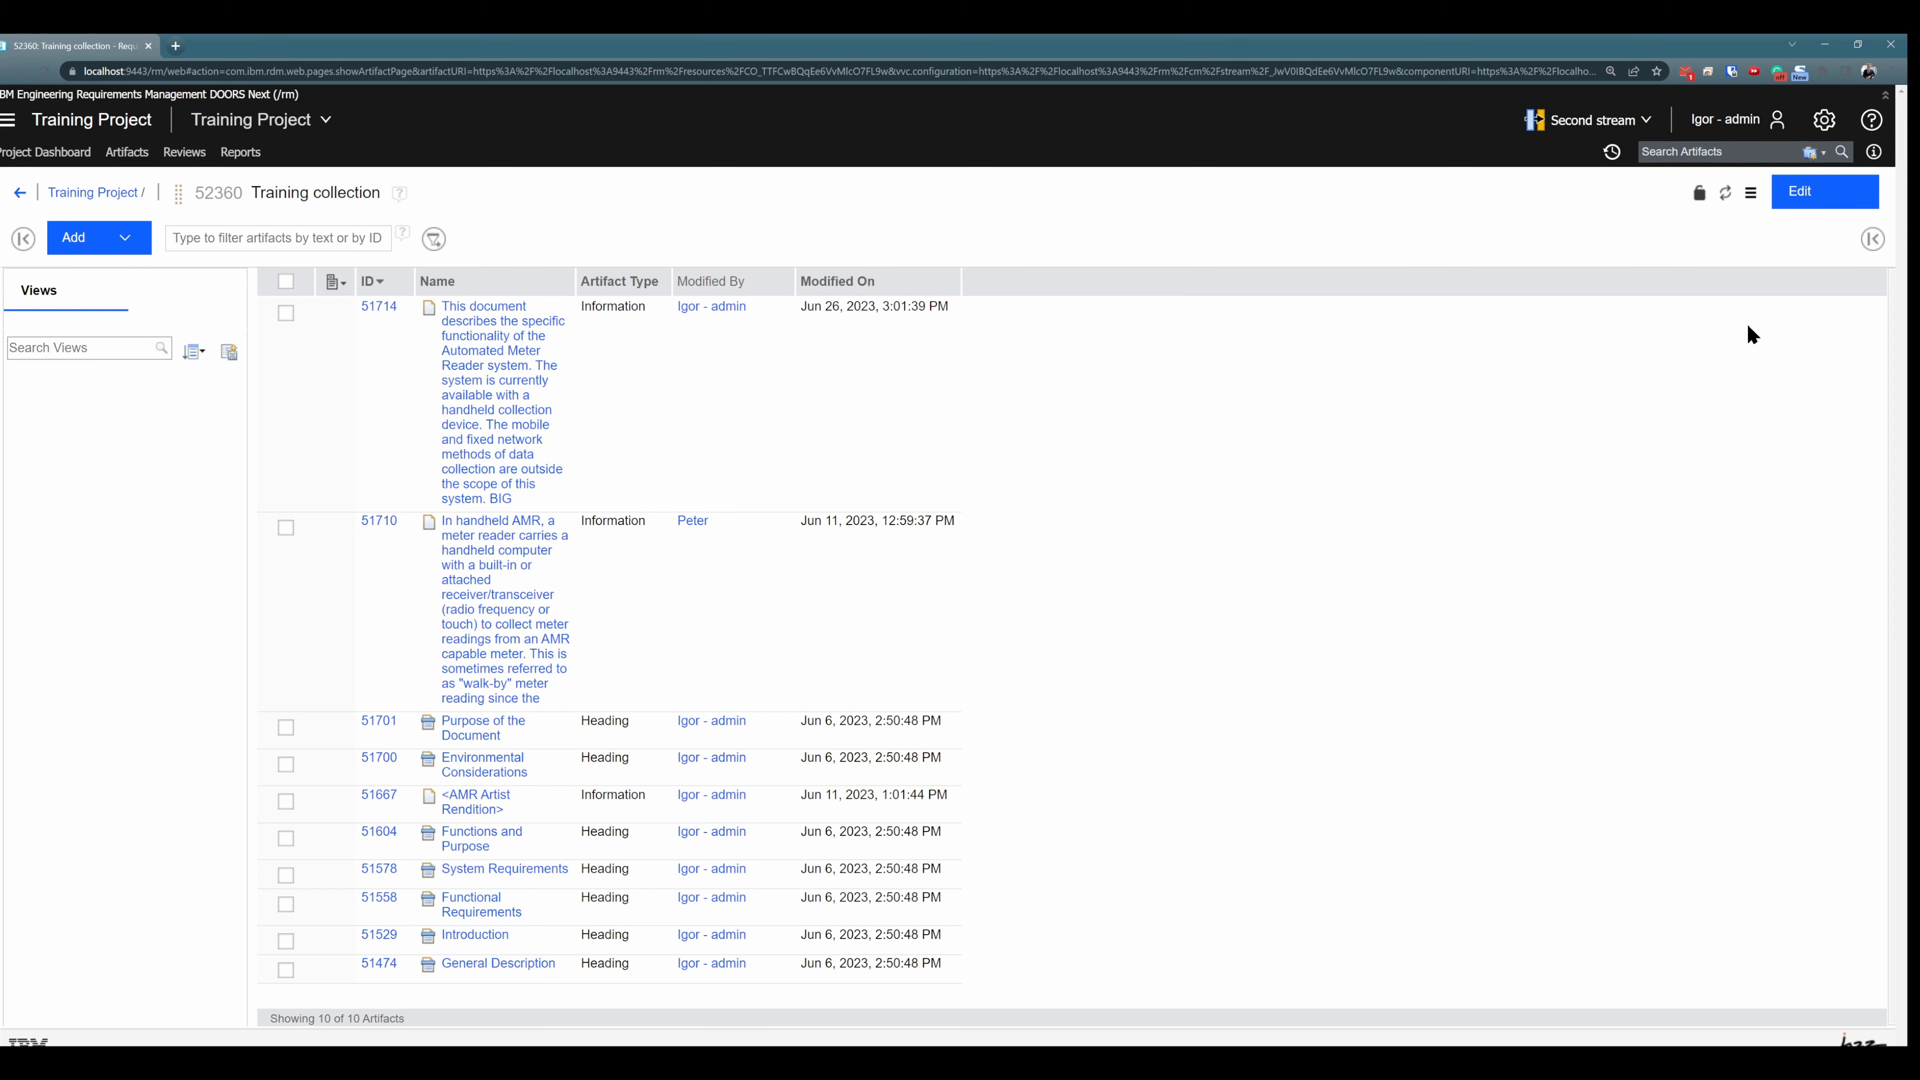
{"action": "left_click", "coordinate": [1872, 239]}
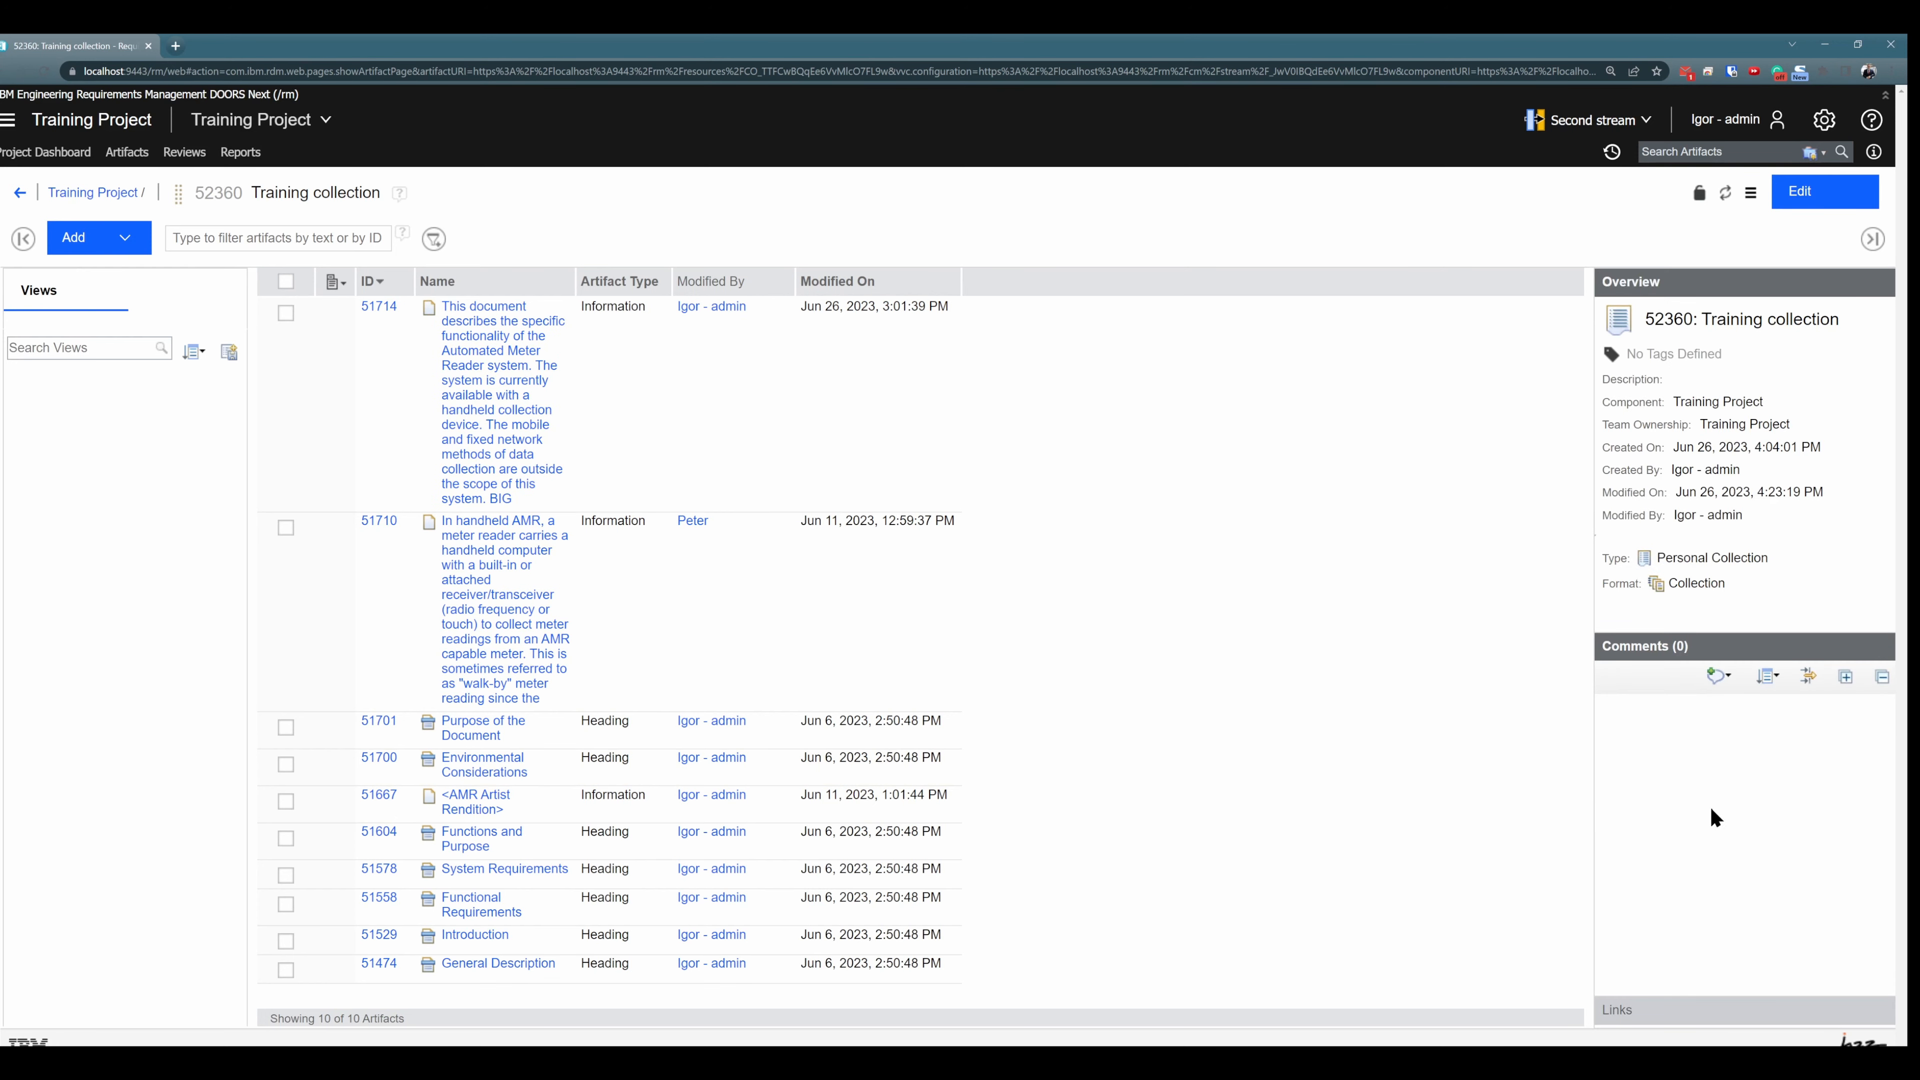
{"action": "left_click", "coordinate": [1662, 1011]}
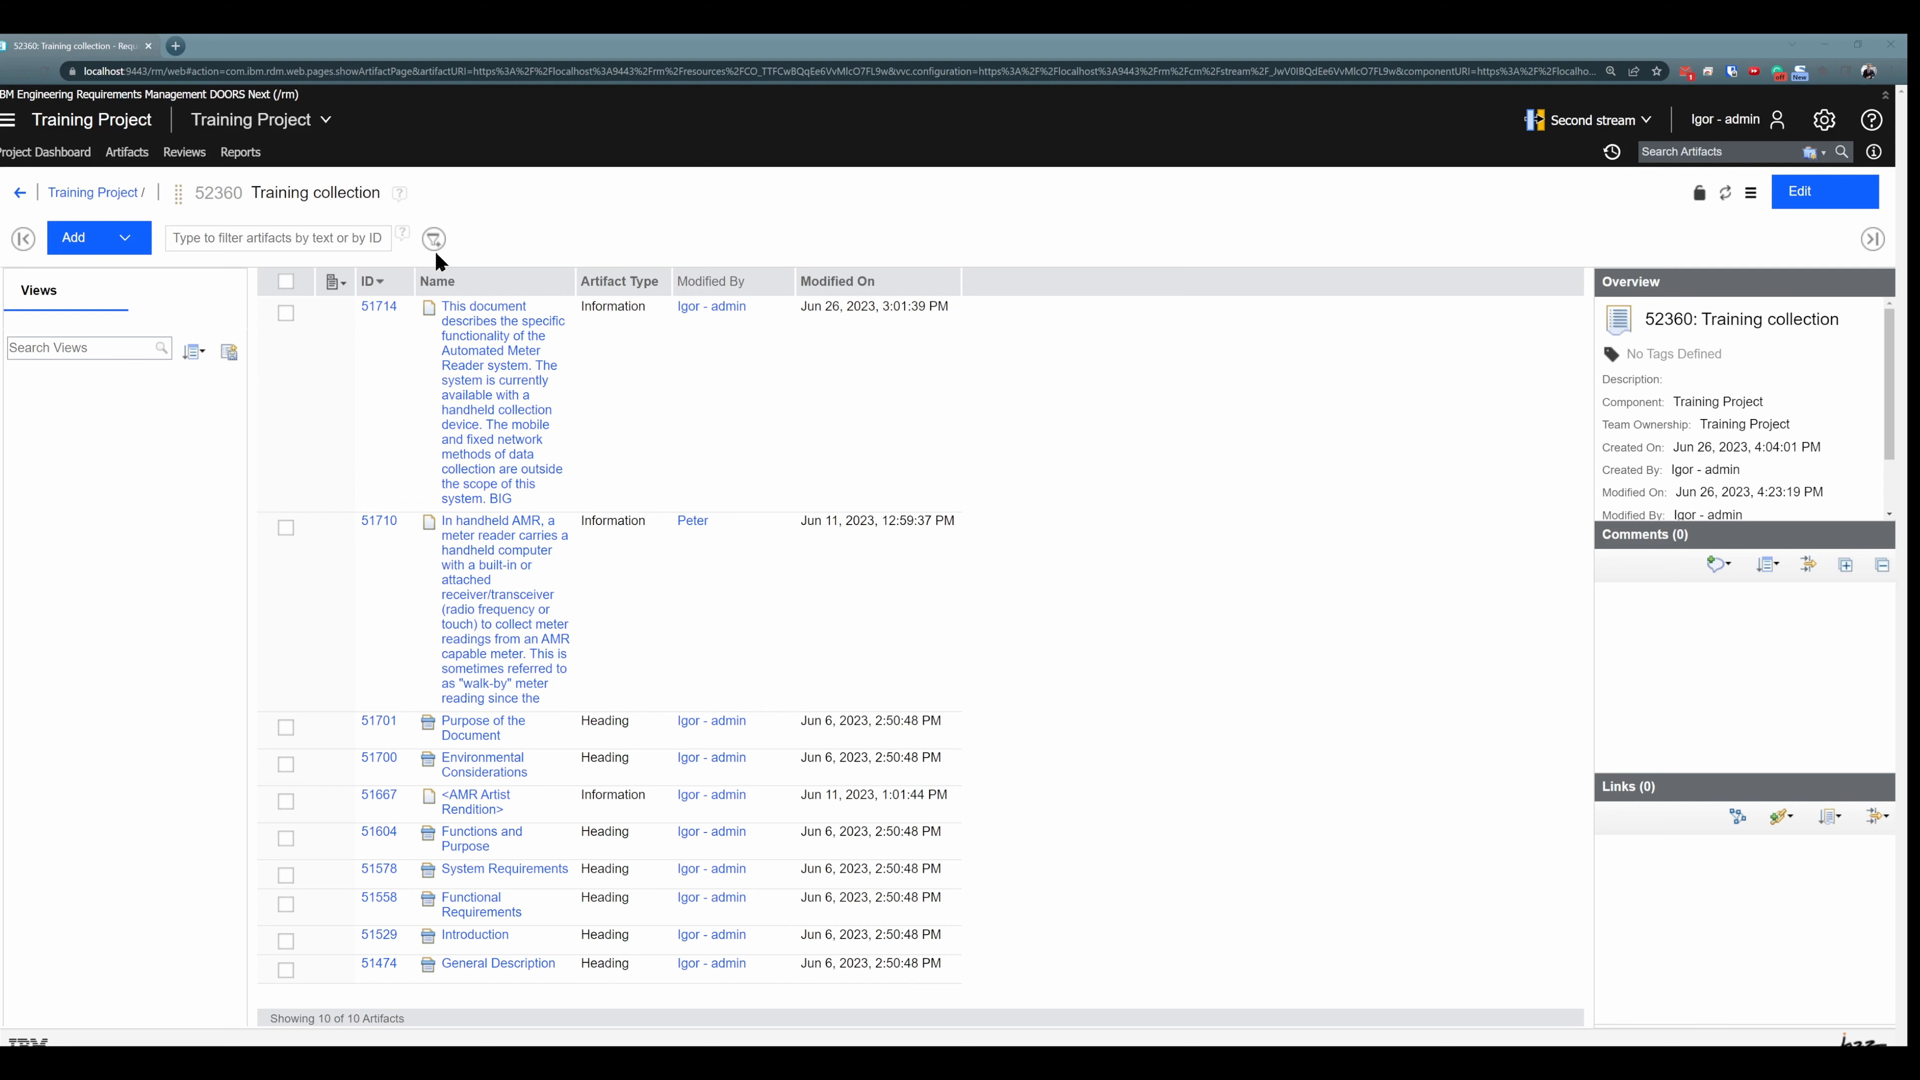
Step: Add the State (Default) attribute as a column in the Training collection, filtering the available attributes by "stat"
{"action": "right_click", "coordinate": [1015, 282]}
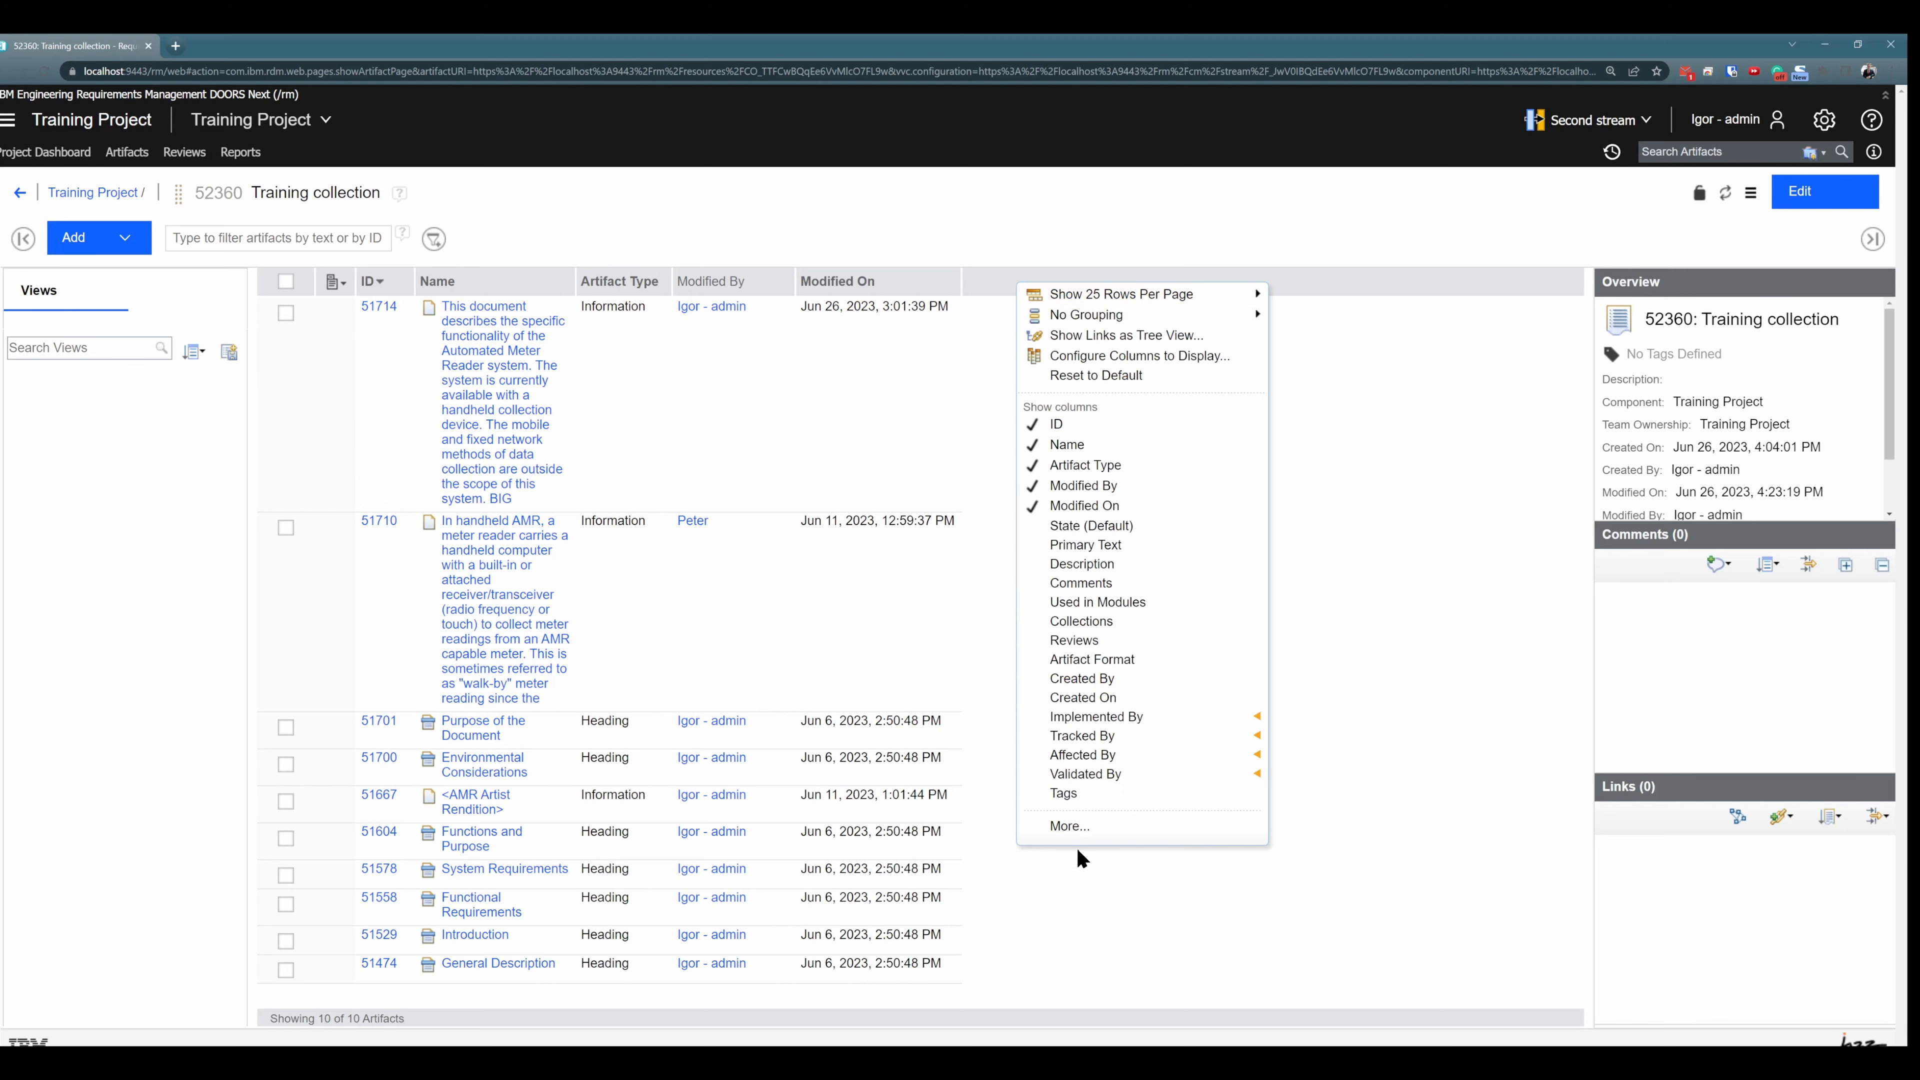
{"action": "left_click", "coordinate": [1074, 826]}
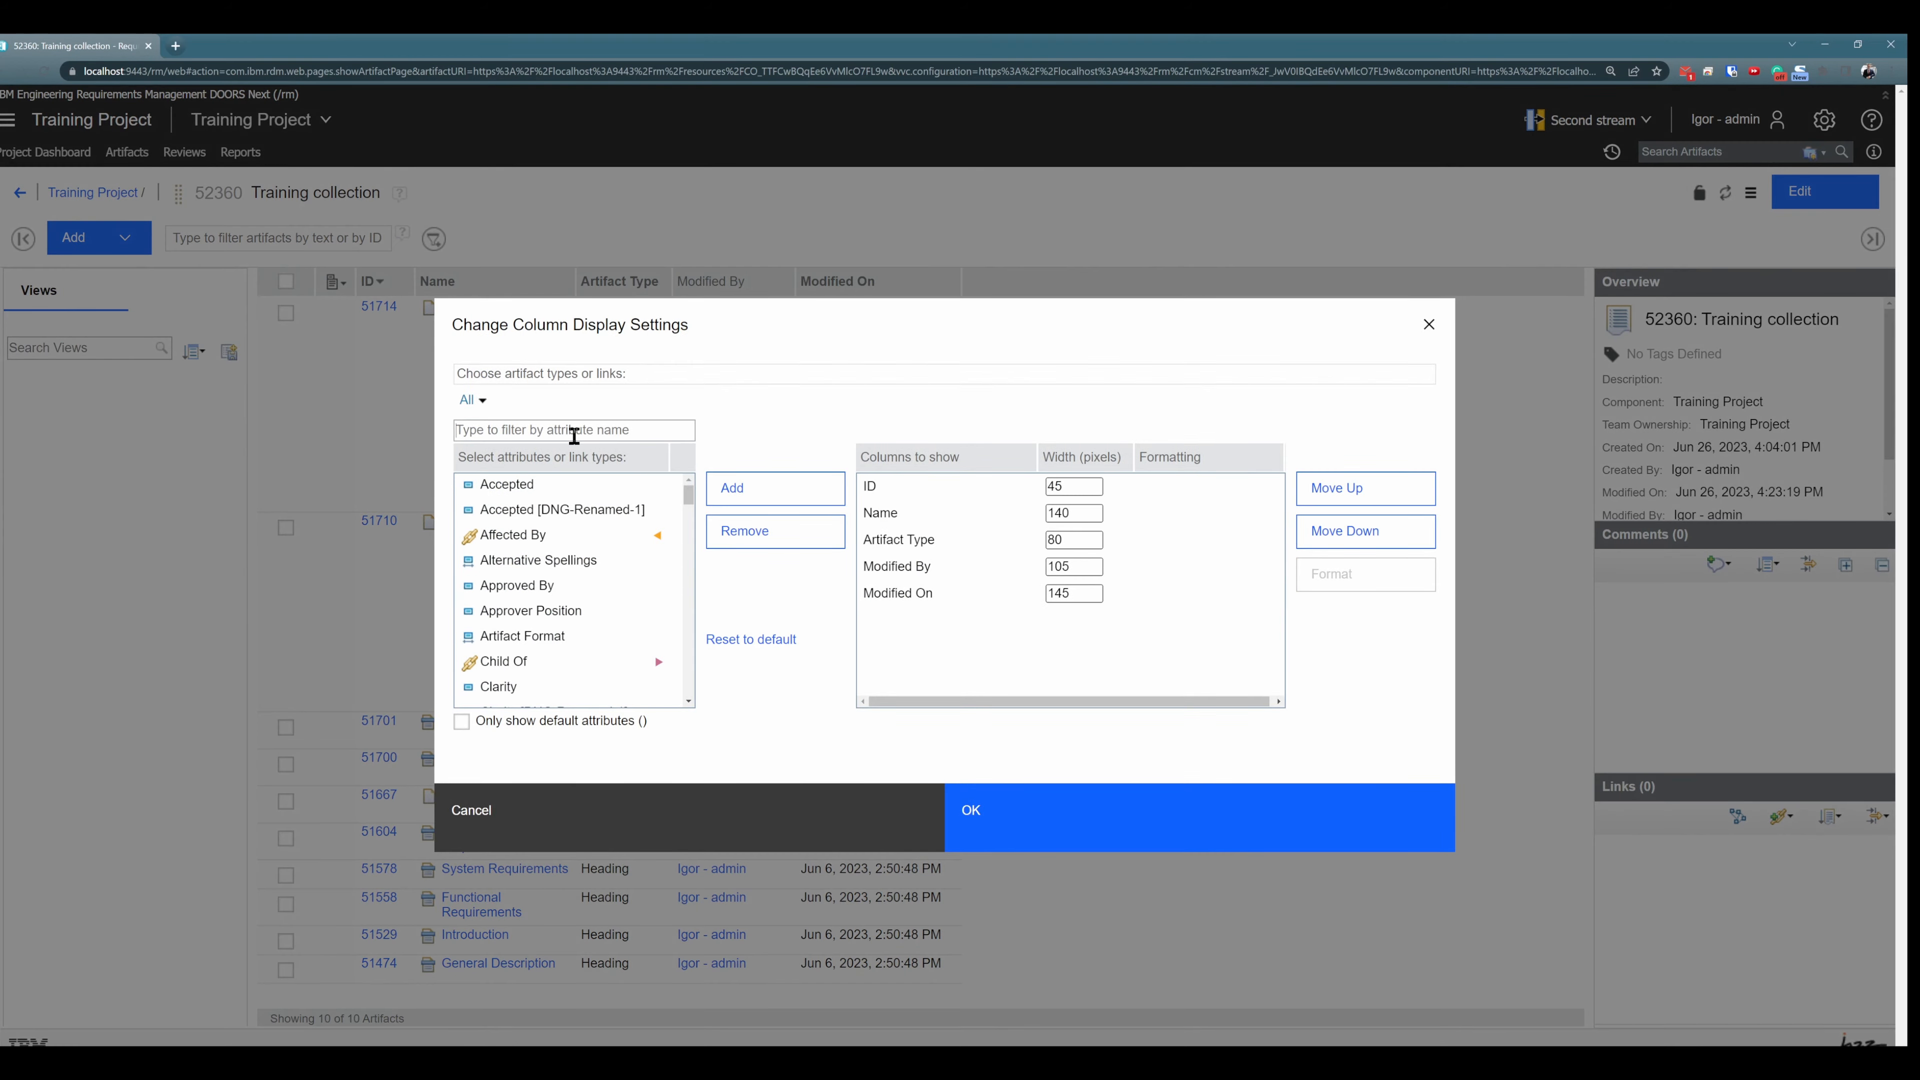
{"action": "left_click", "coordinate": [573, 429]}
{"action": "type", "text": "stat"}
{"action": "double_click", "coordinate": [560, 515]}
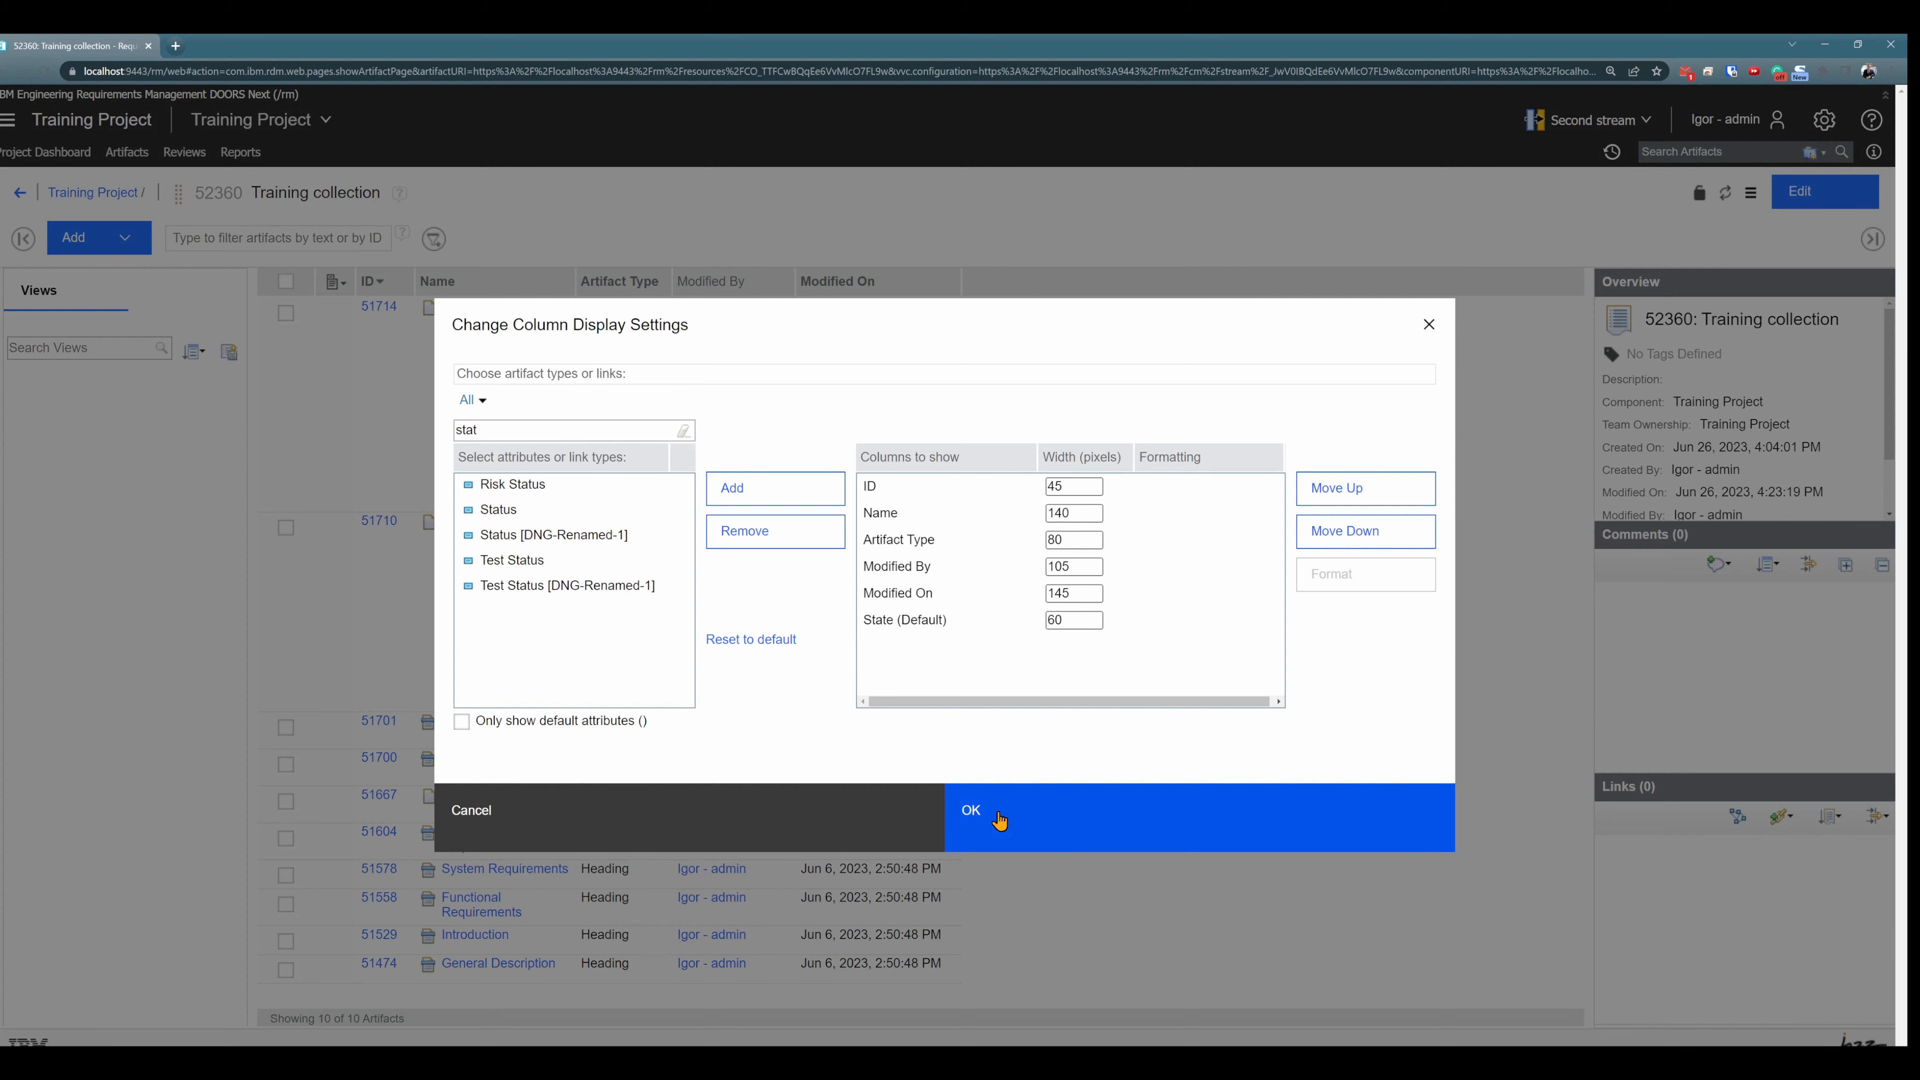
{"action": "left_click", "coordinate": [998, 818]}
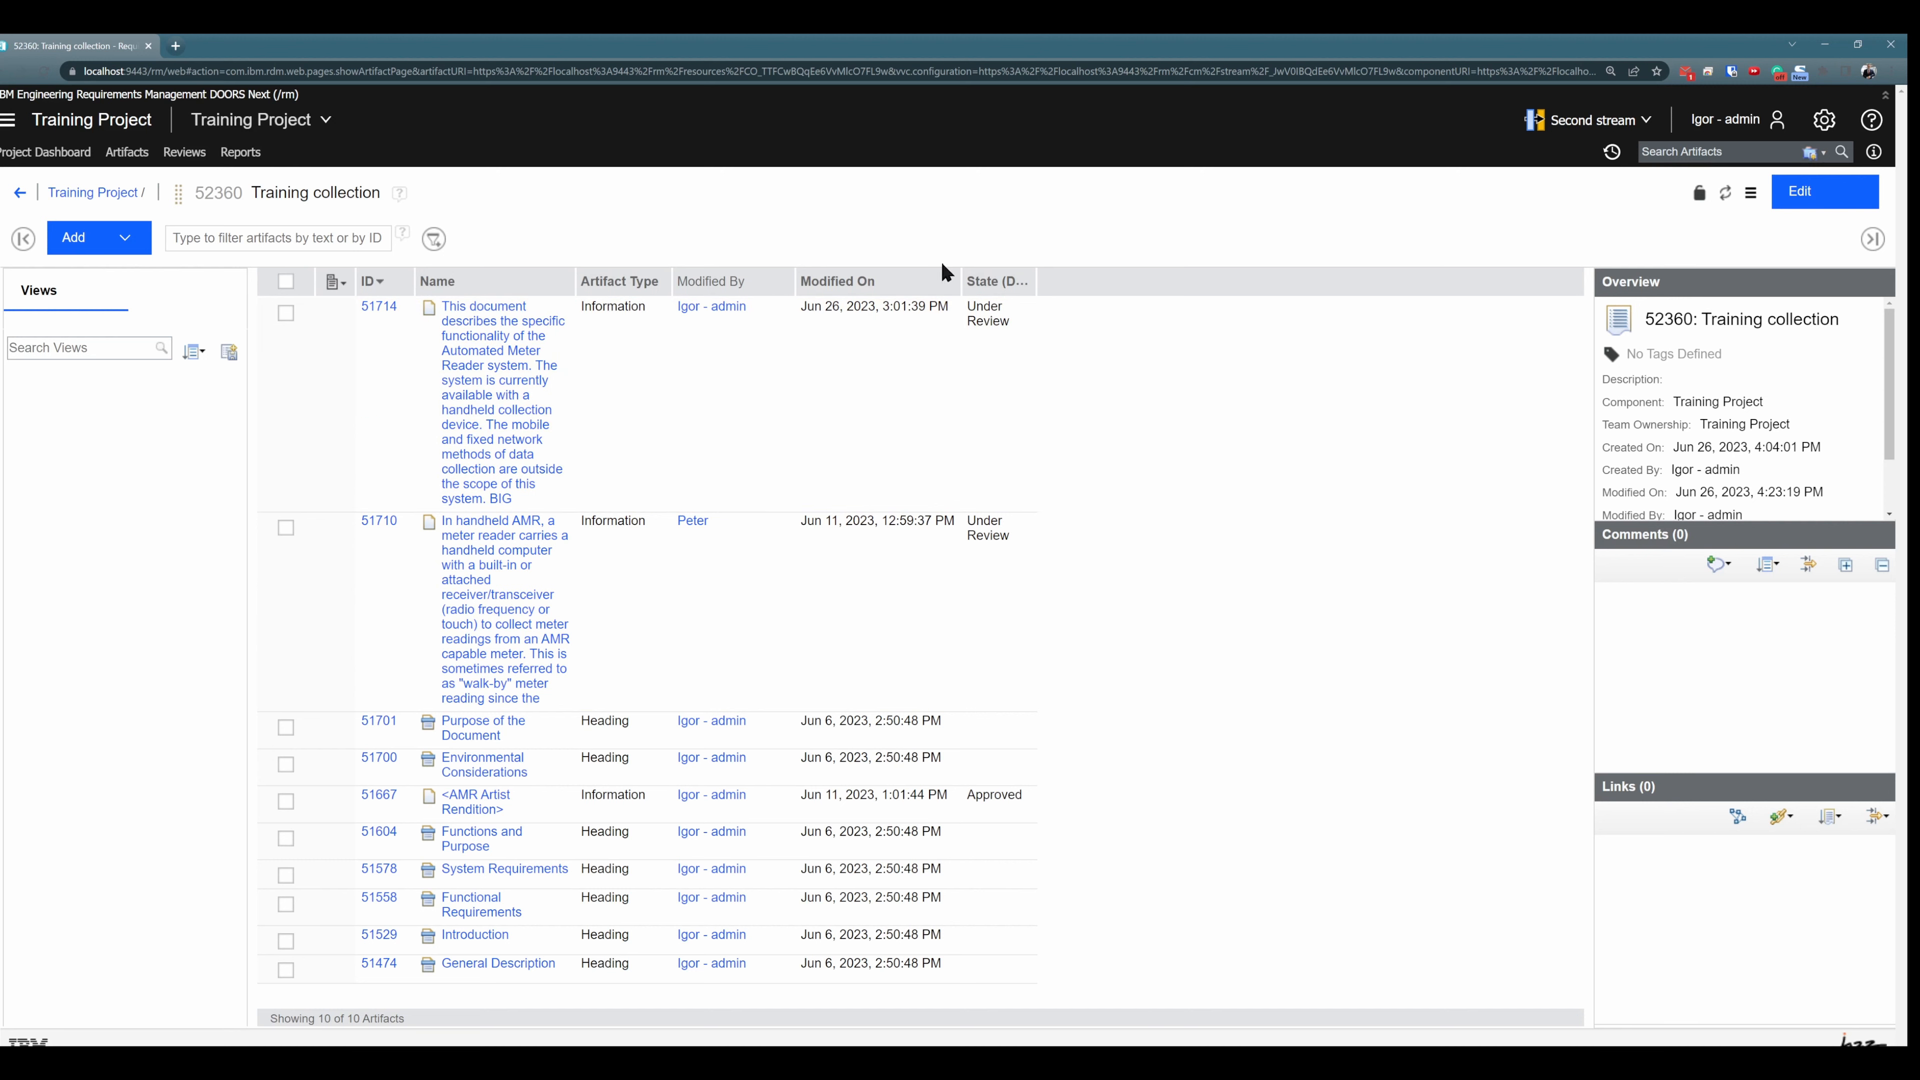
Step: Hide the Modified By and Modified On columns in the Training collection
{"action": "right_click", "coordinate": [1164, 293]}
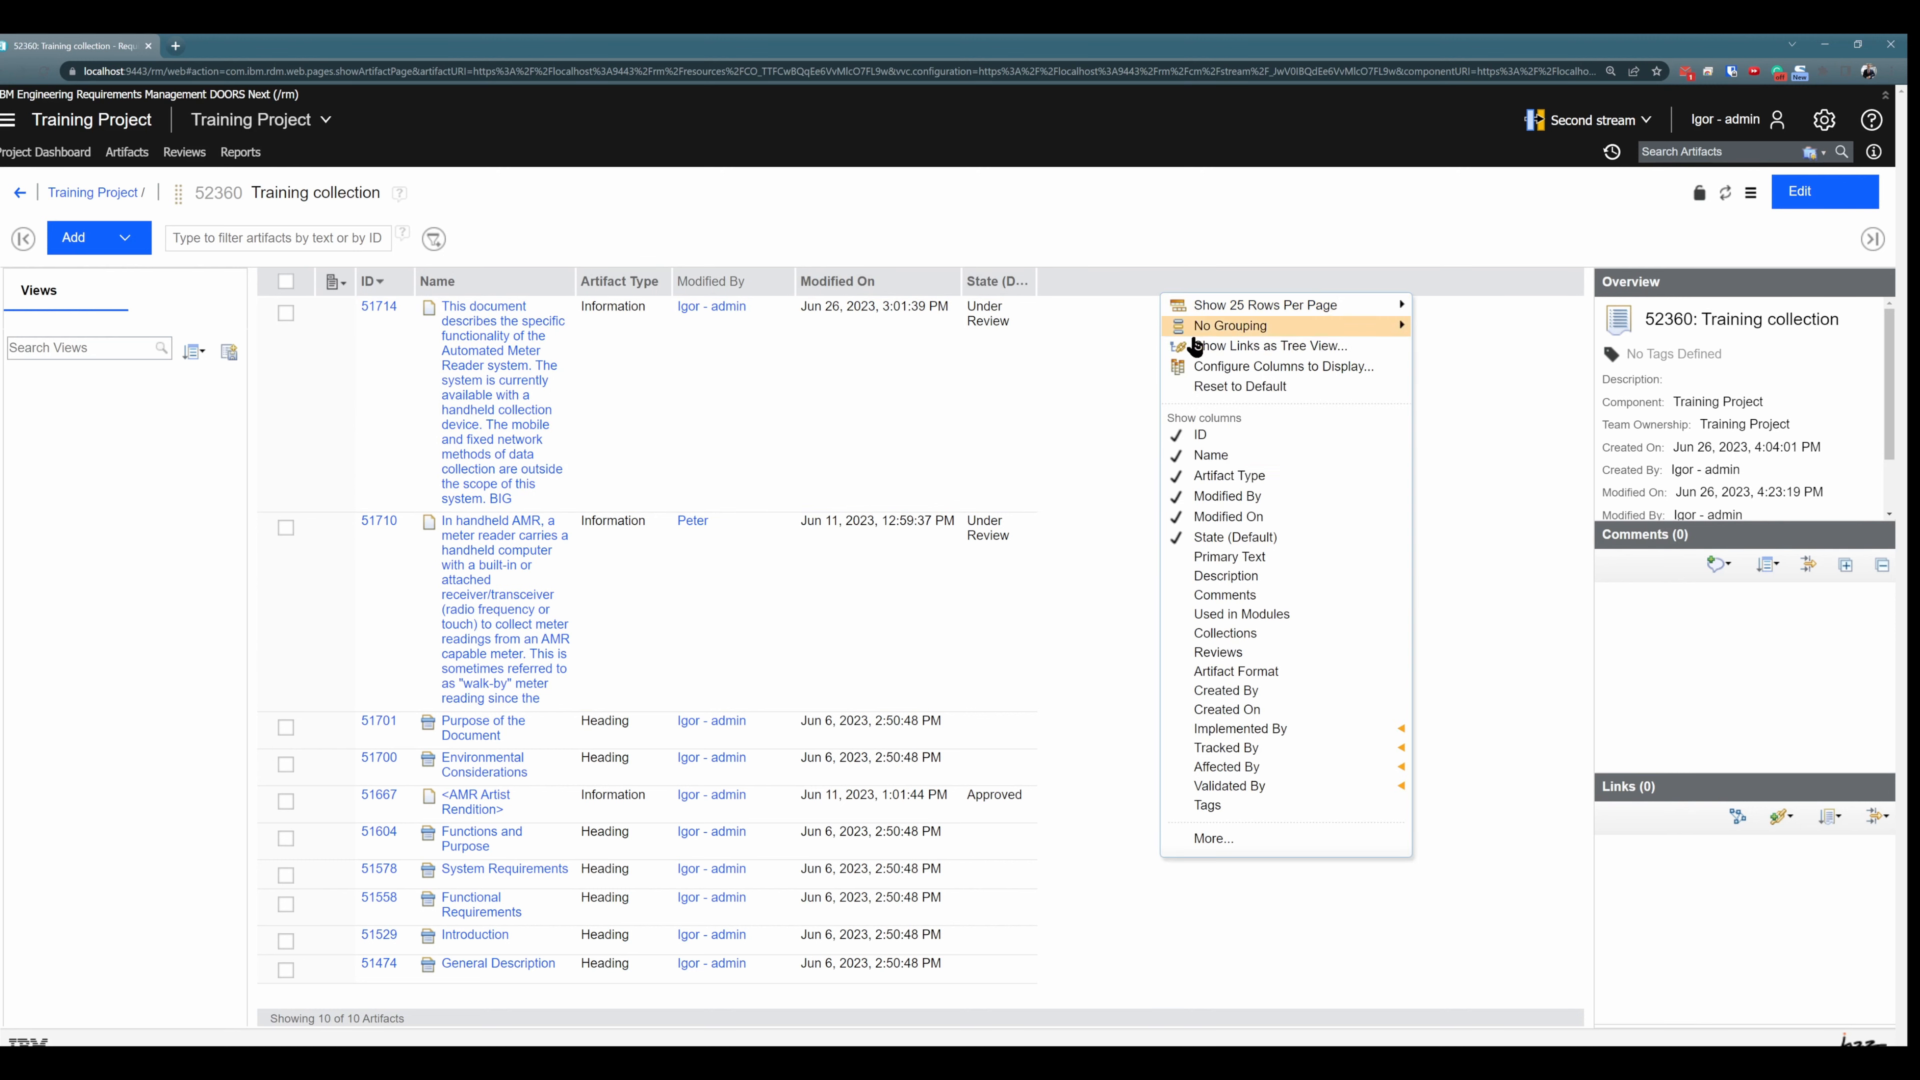
{"action": "left_click", "coordinate": [1218, 499]}
{"action": "right_click", "coordinate": [1130, 291]}
{"action": "left_click", "coordinate": [1244, 501]}
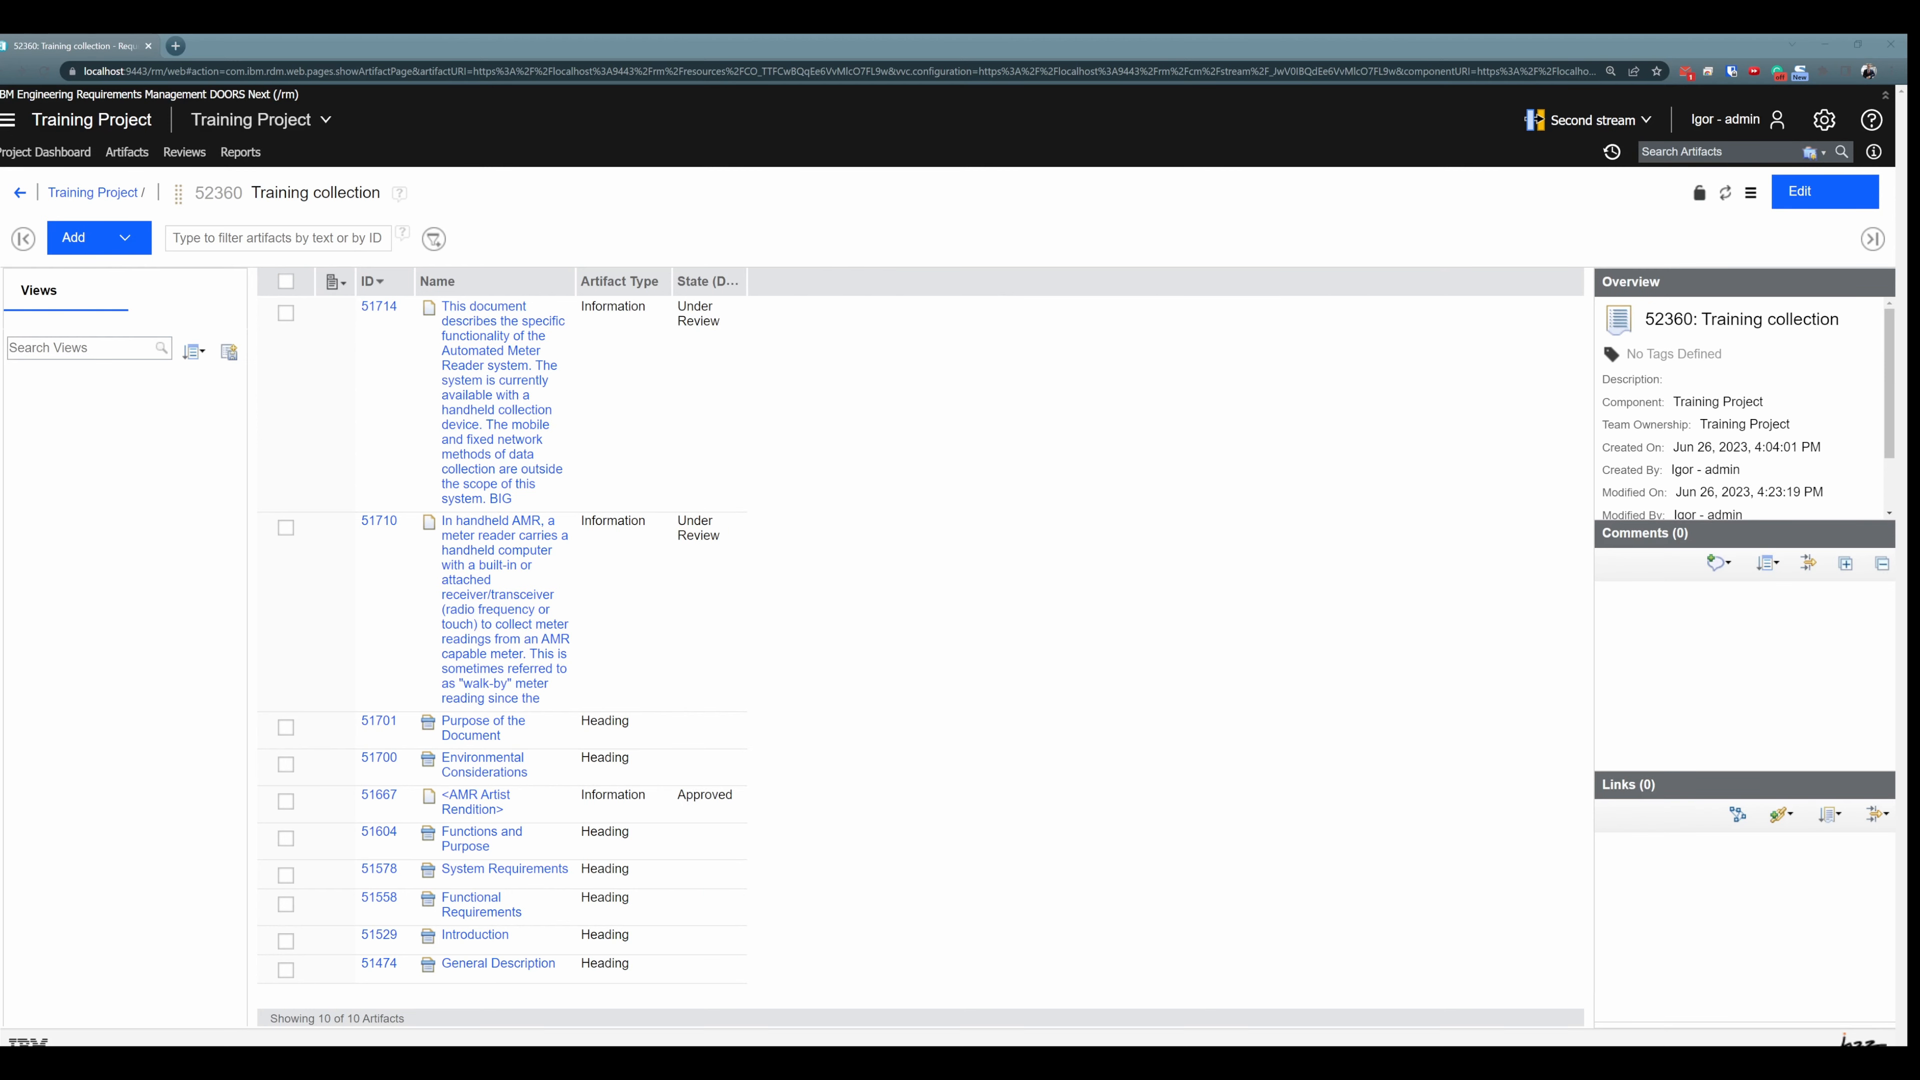
Step: Return to the project's list of collections and create a folder named "Collections" under the Training Project root folder
{"action": "left_click", "coordinate": [20, 192]}
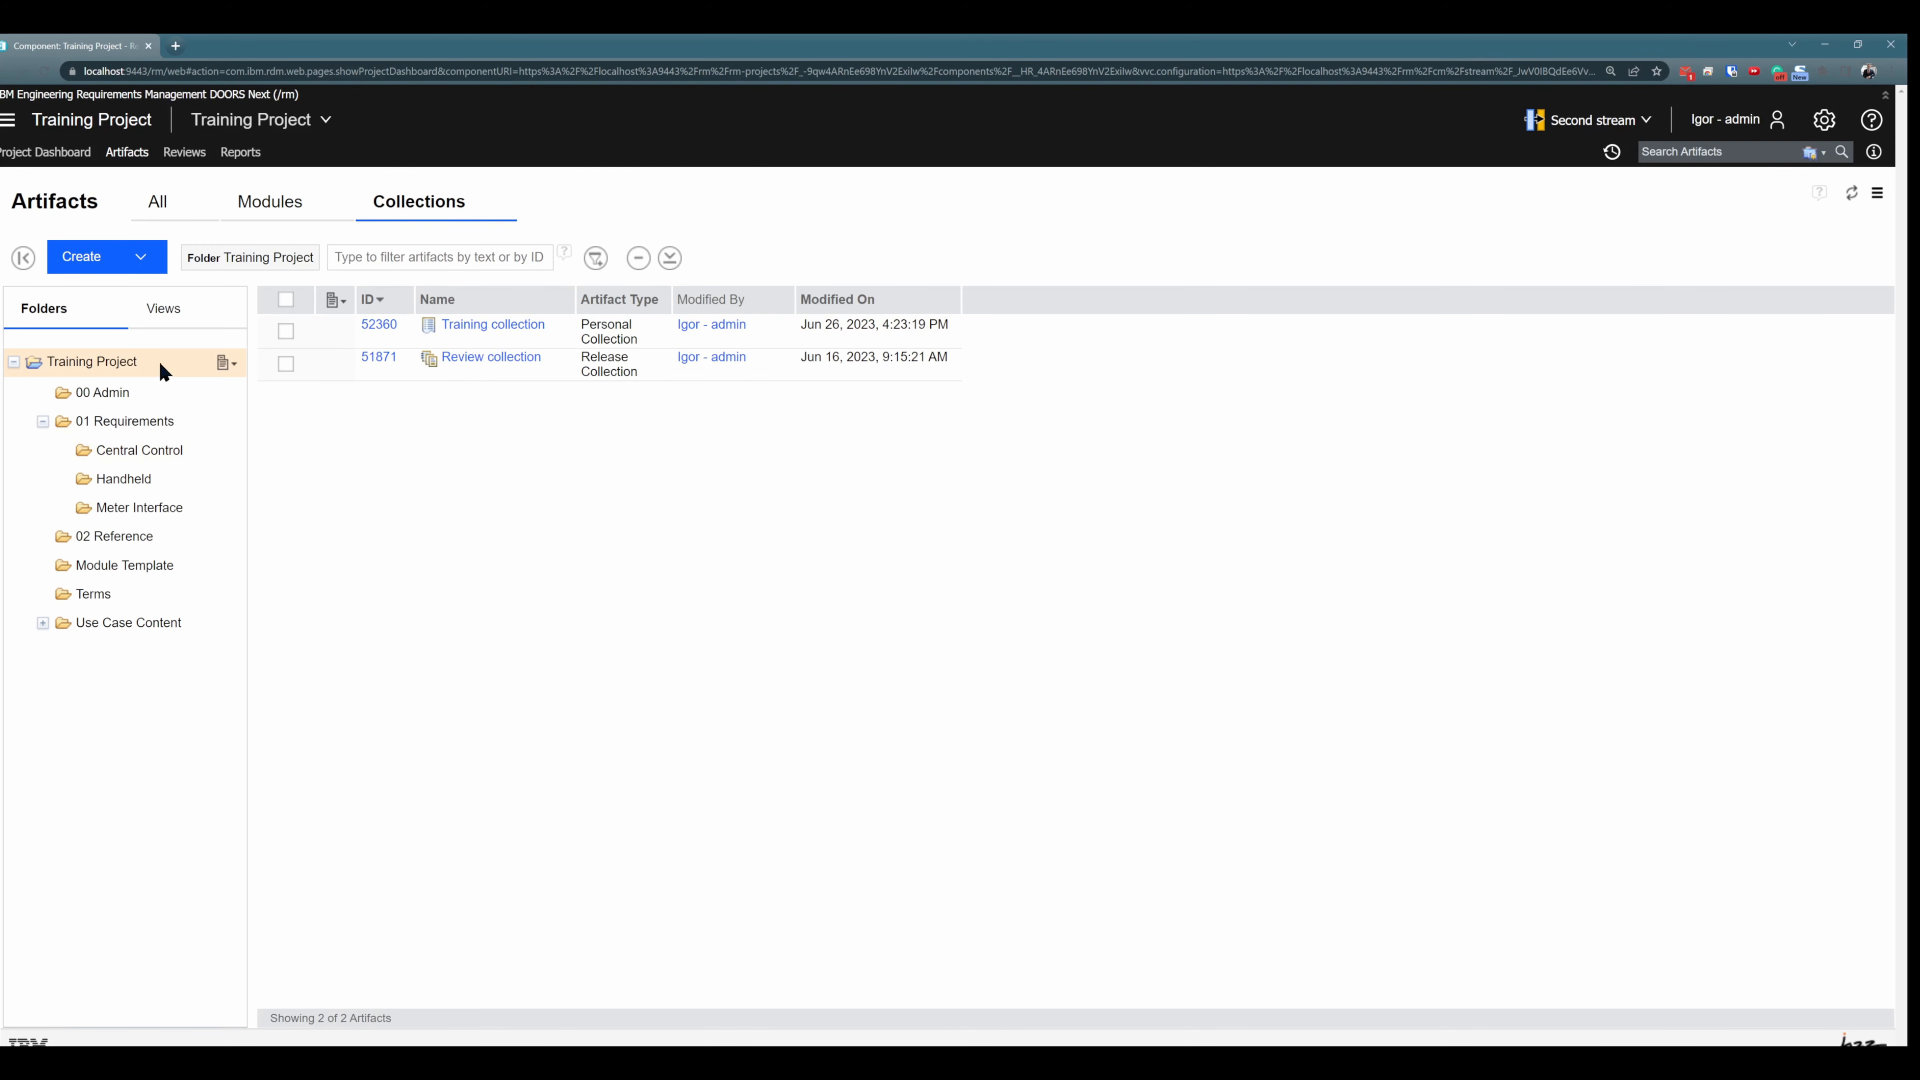
{"action": "left_click", "coordinate": [227, 363]}
{"action": "left_click", "coordinate": [270, 388]}
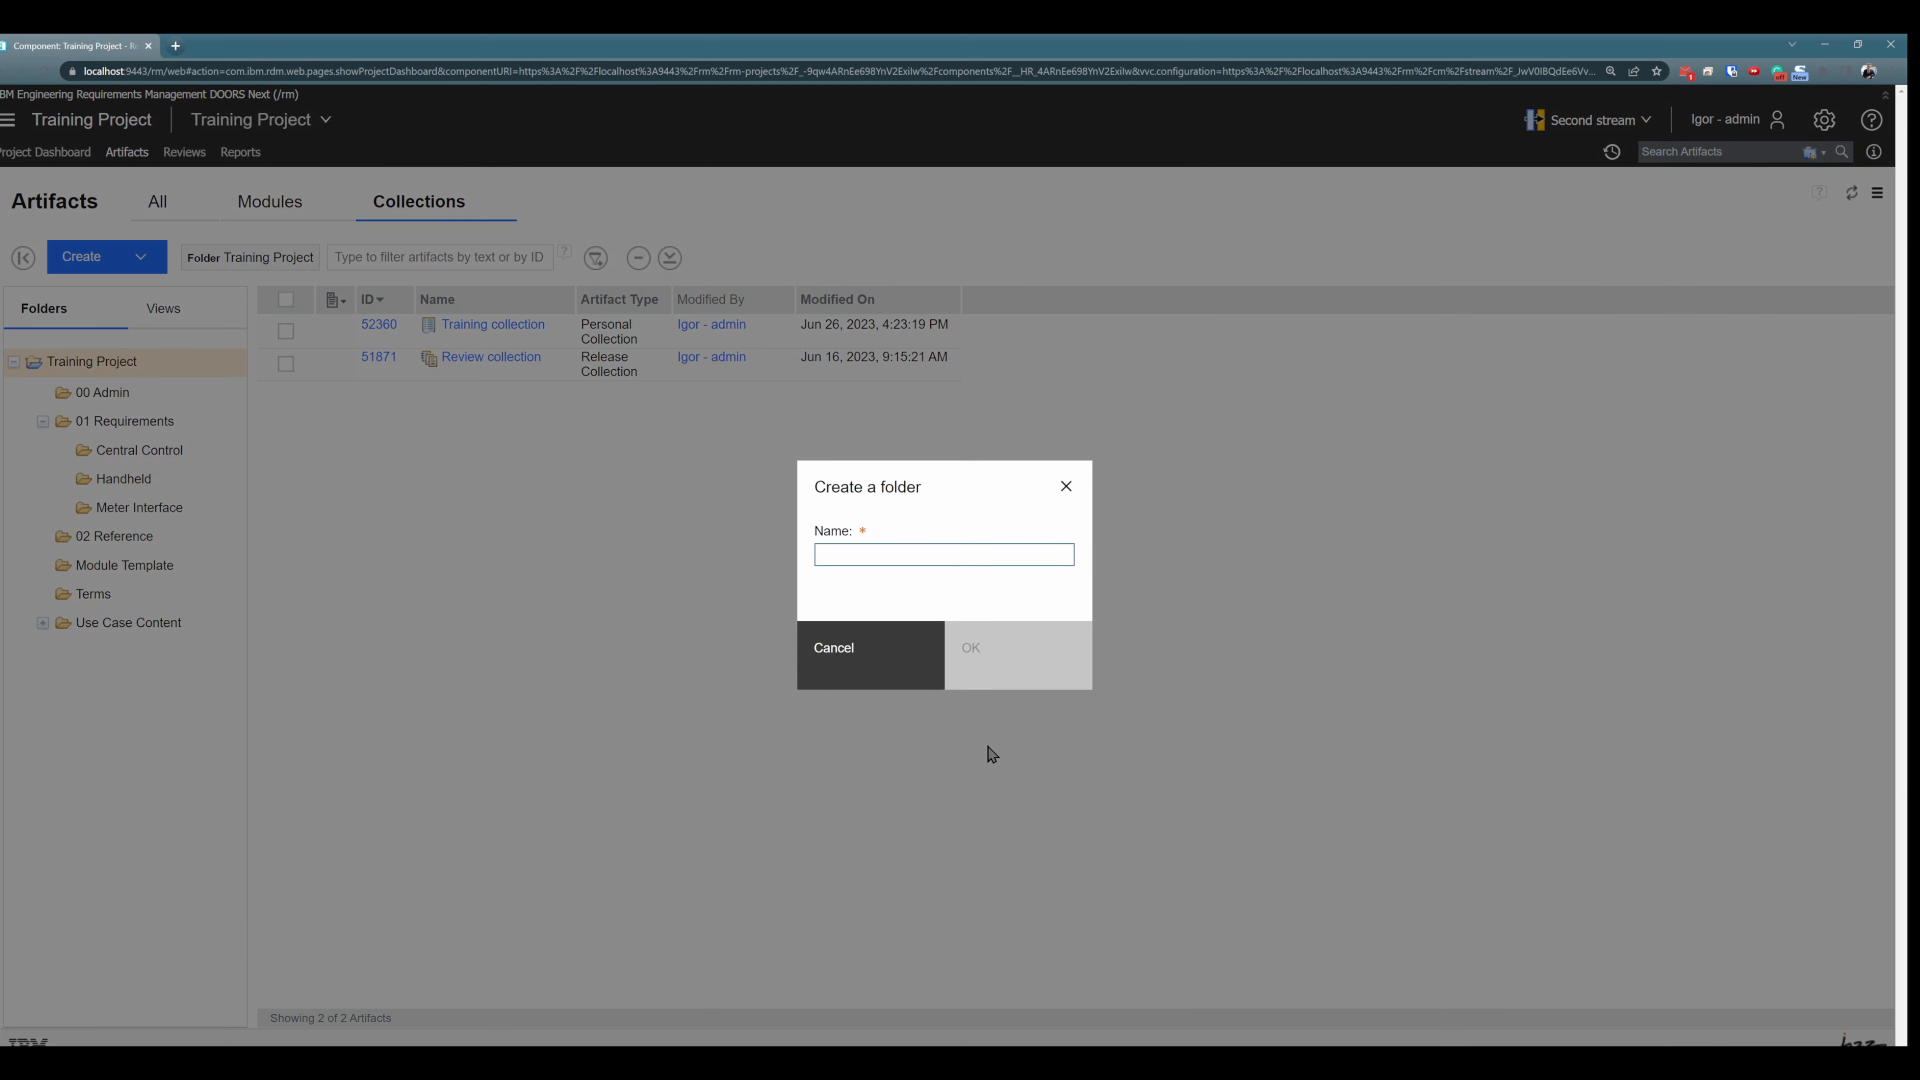
{"action": "type", "text": "Collections"}
{"action": "left_click", "coordinate": [1016, 665]}
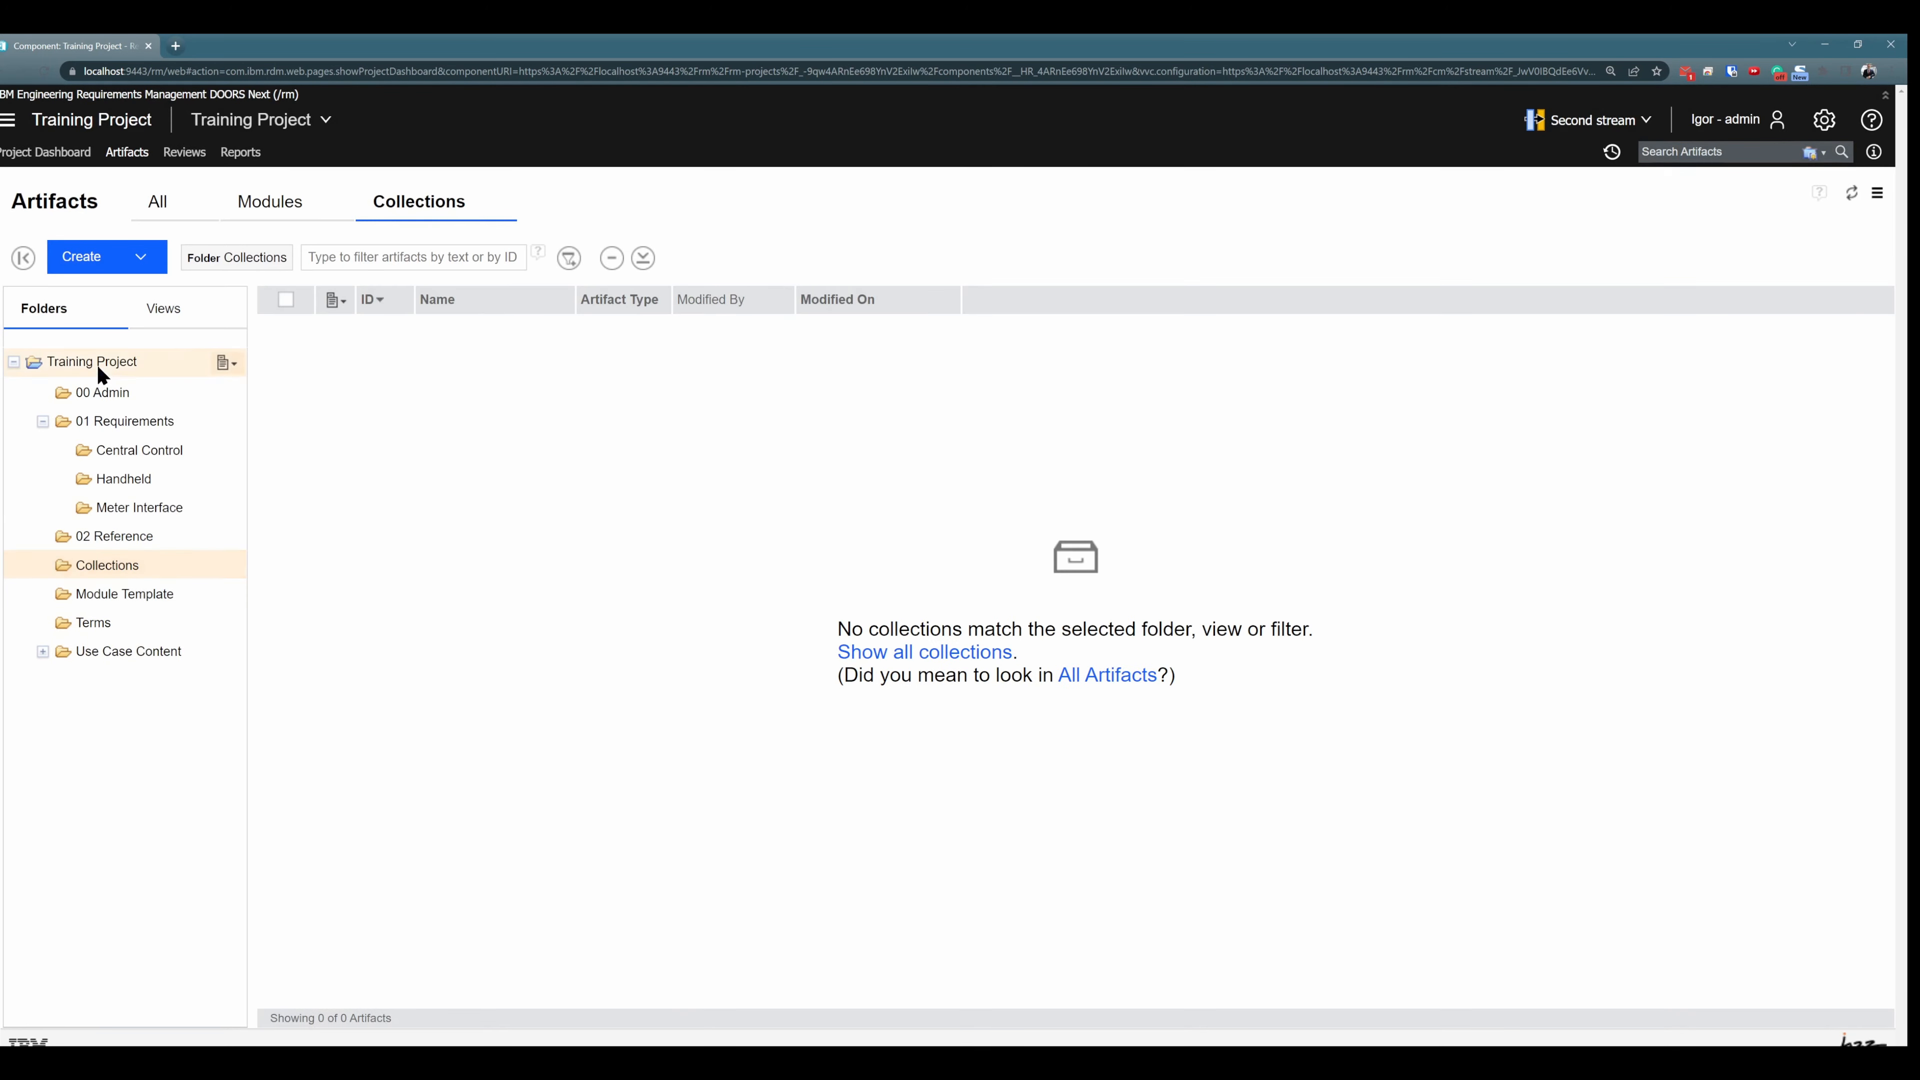
Step: Move the Training collection and the Review collection from the project root into the Collections folder, and open that folder
{"action": "left_click", "coordinate": [96, 363]}
{"action": "left_click_drag", "start_coordinate": [270, 336], "coordinate": [117, 568]}
{"action": "left_click_drag", "start_coordinate": [270, 338], "coordinate": [110, 567]}
{"action": "left_click", "coordinate": [107, 565]}
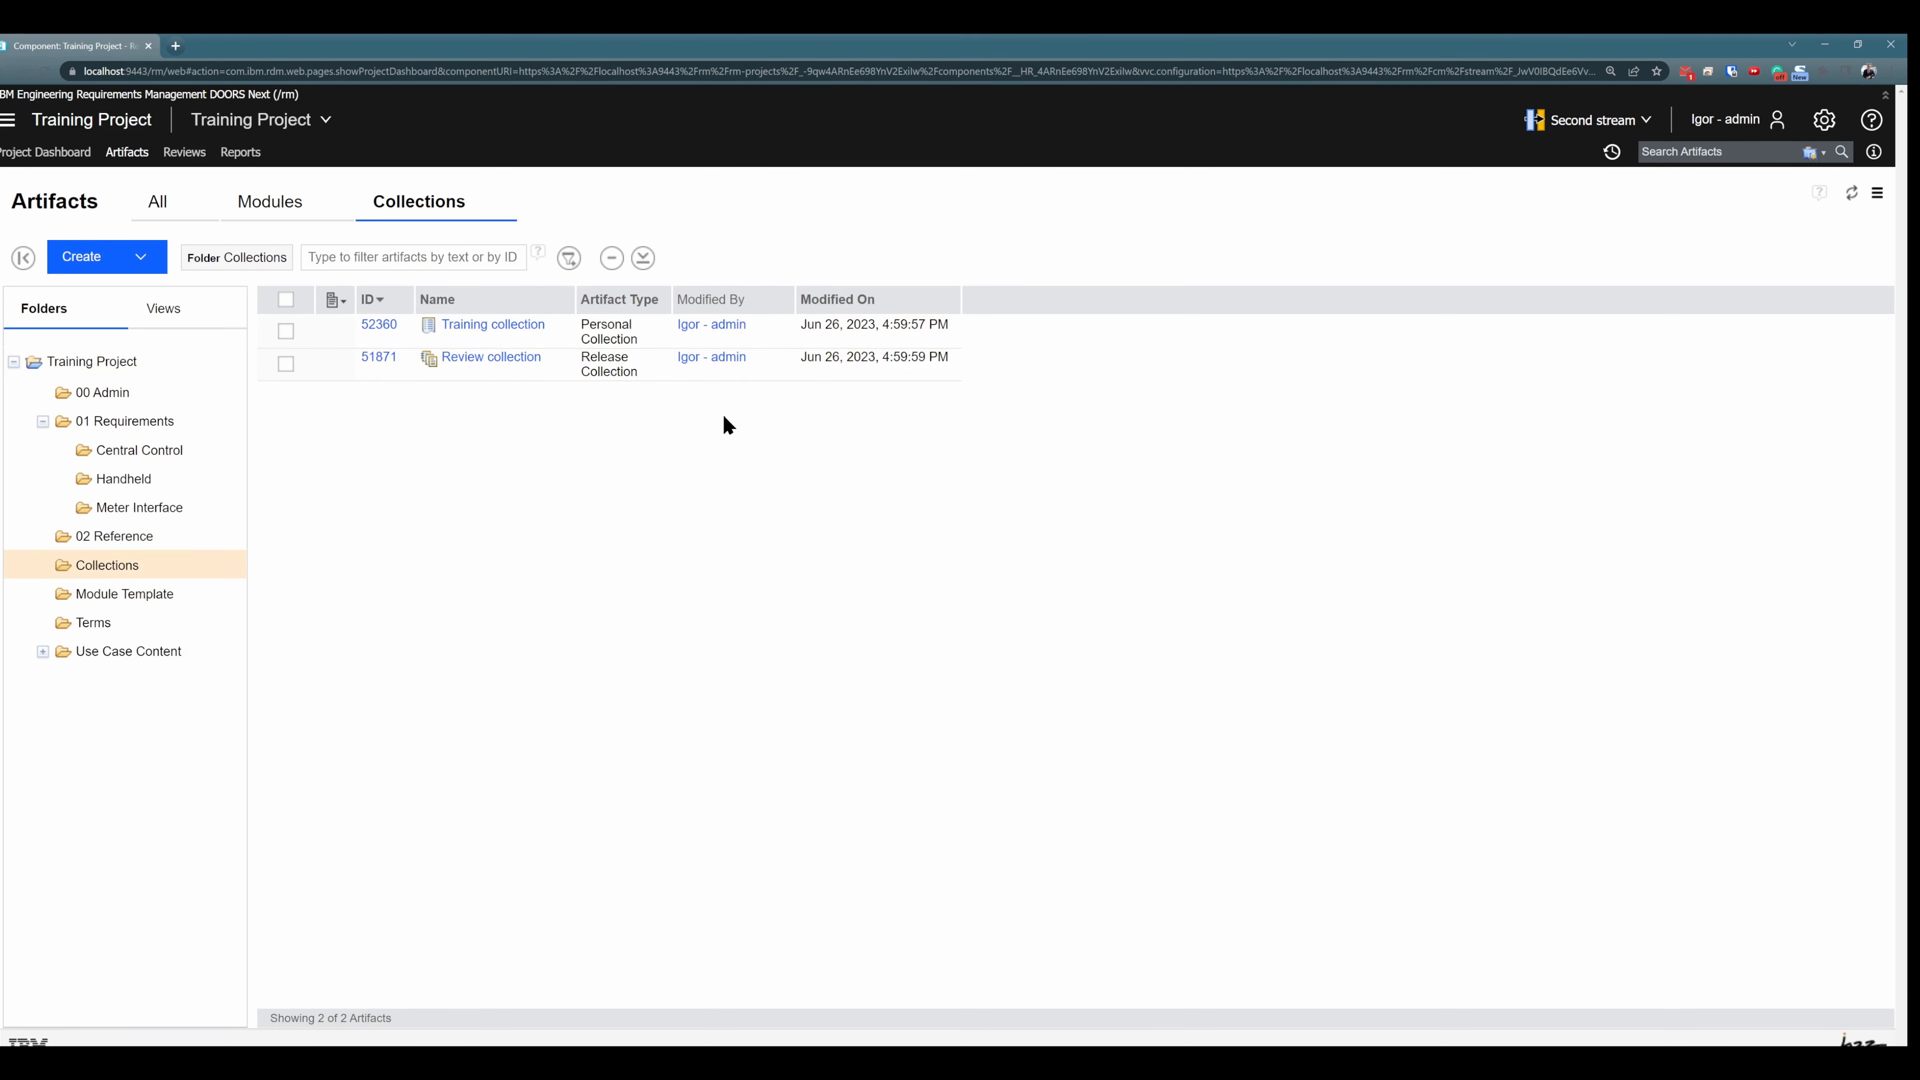
Step: Open the Training collection to check its available actions, and return to the list of collections
{"action": "left_click", "coordinate": [493, 325]}
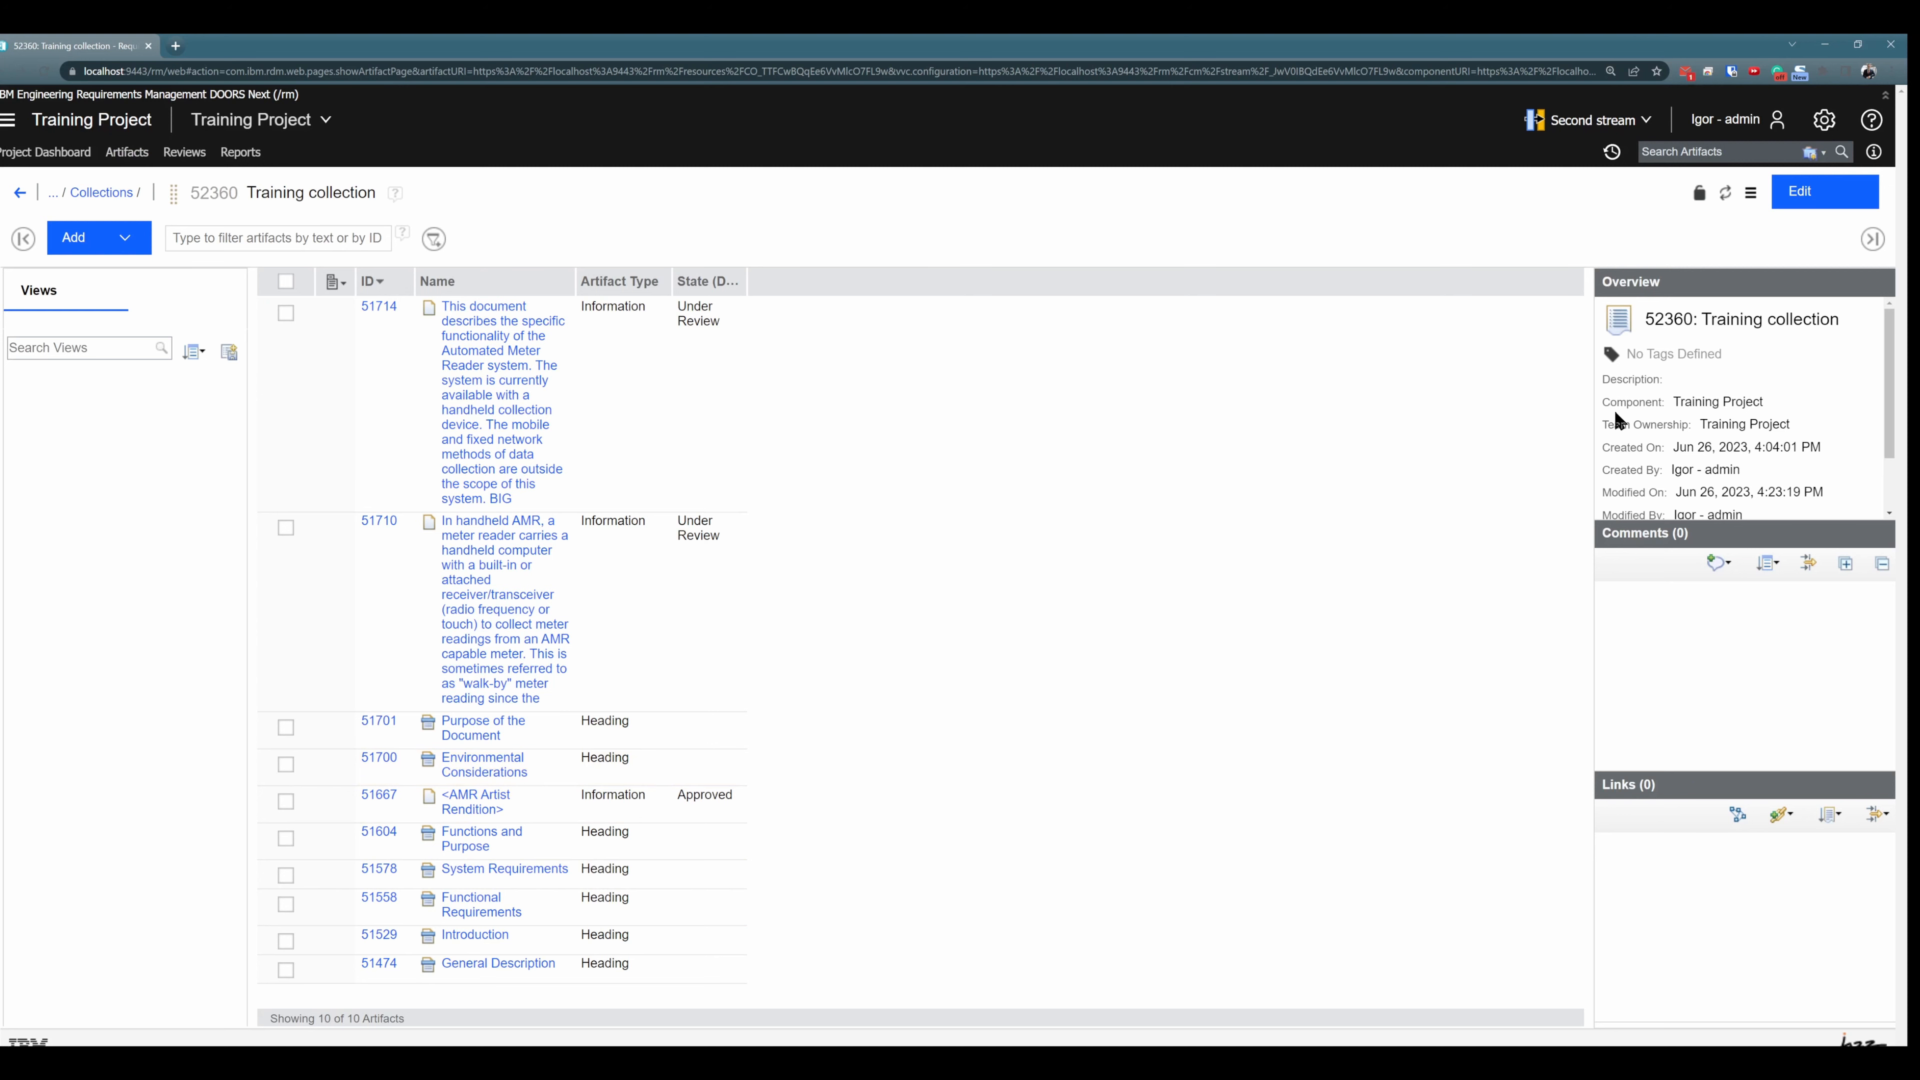
{"action": "left_click", "coordinate": [1749, 198]}
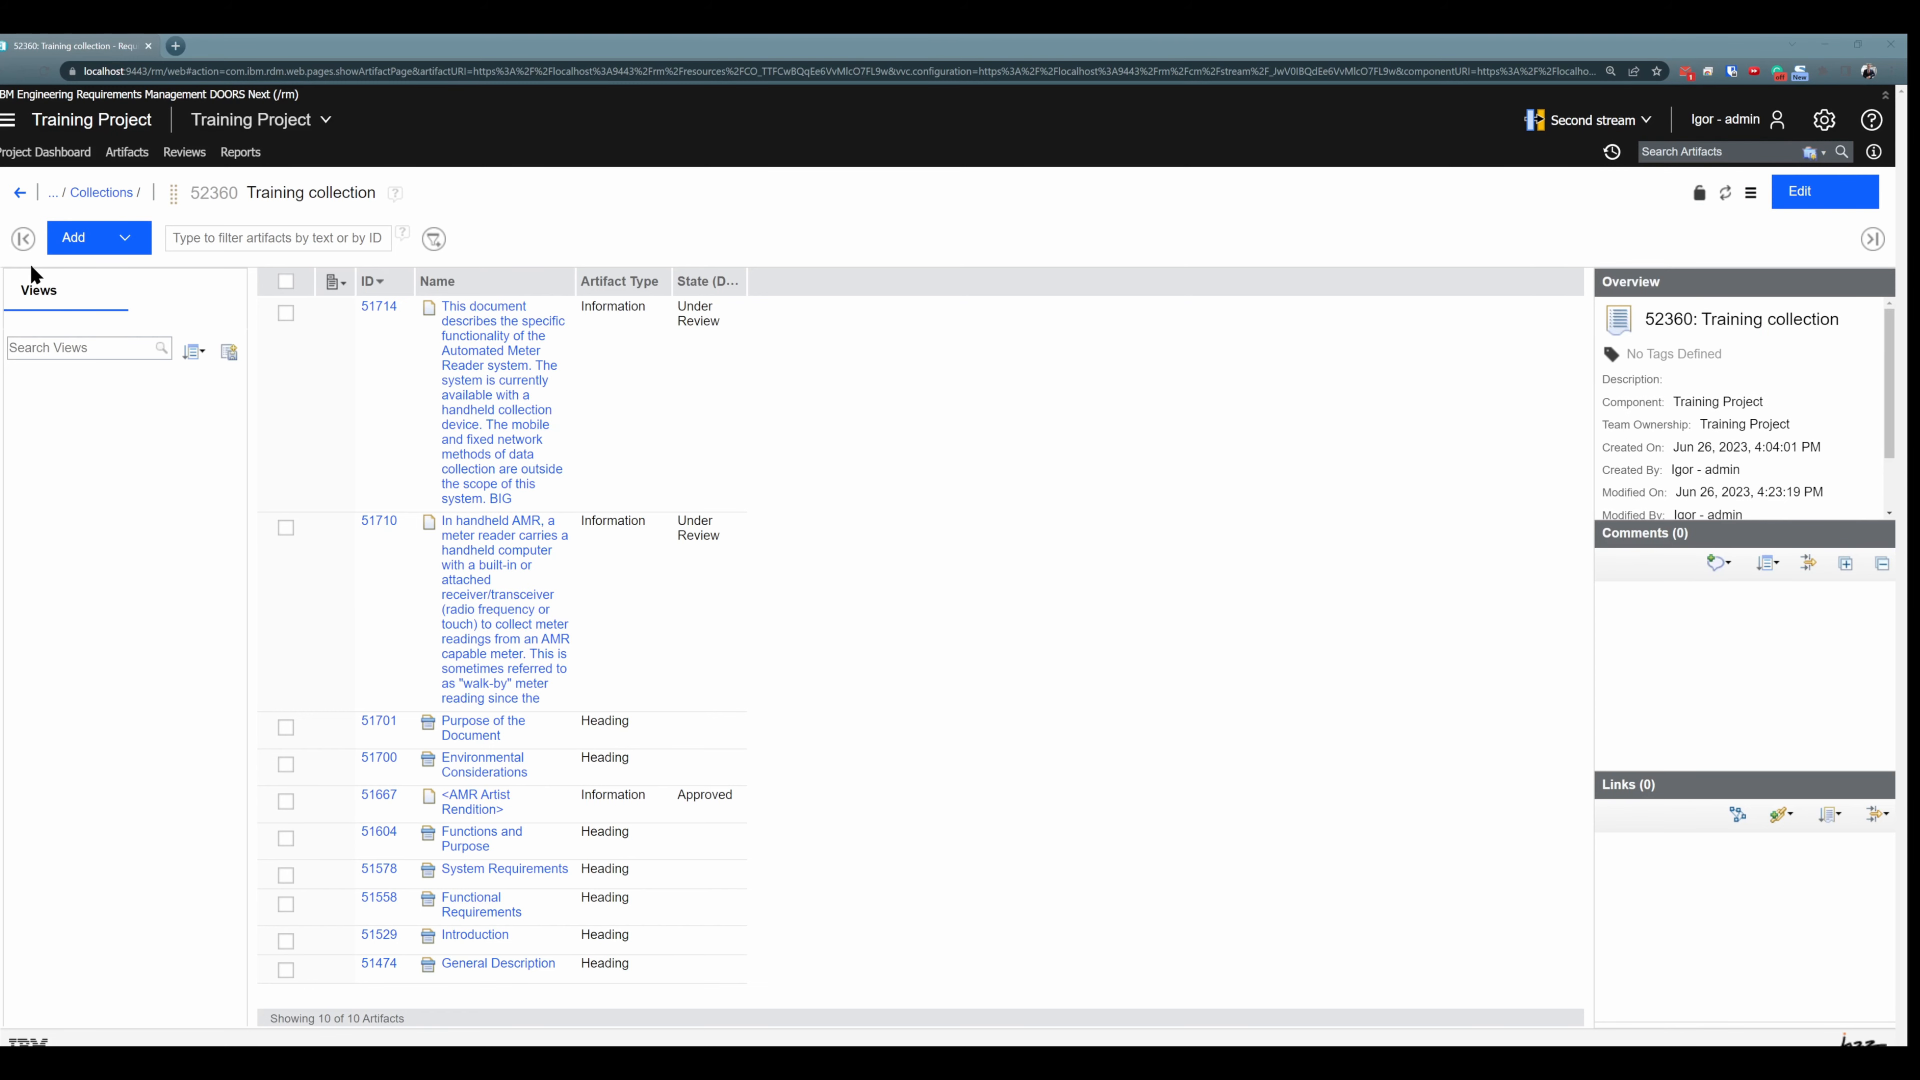
{"action": "left_click", "coordinate": [26, 198]}
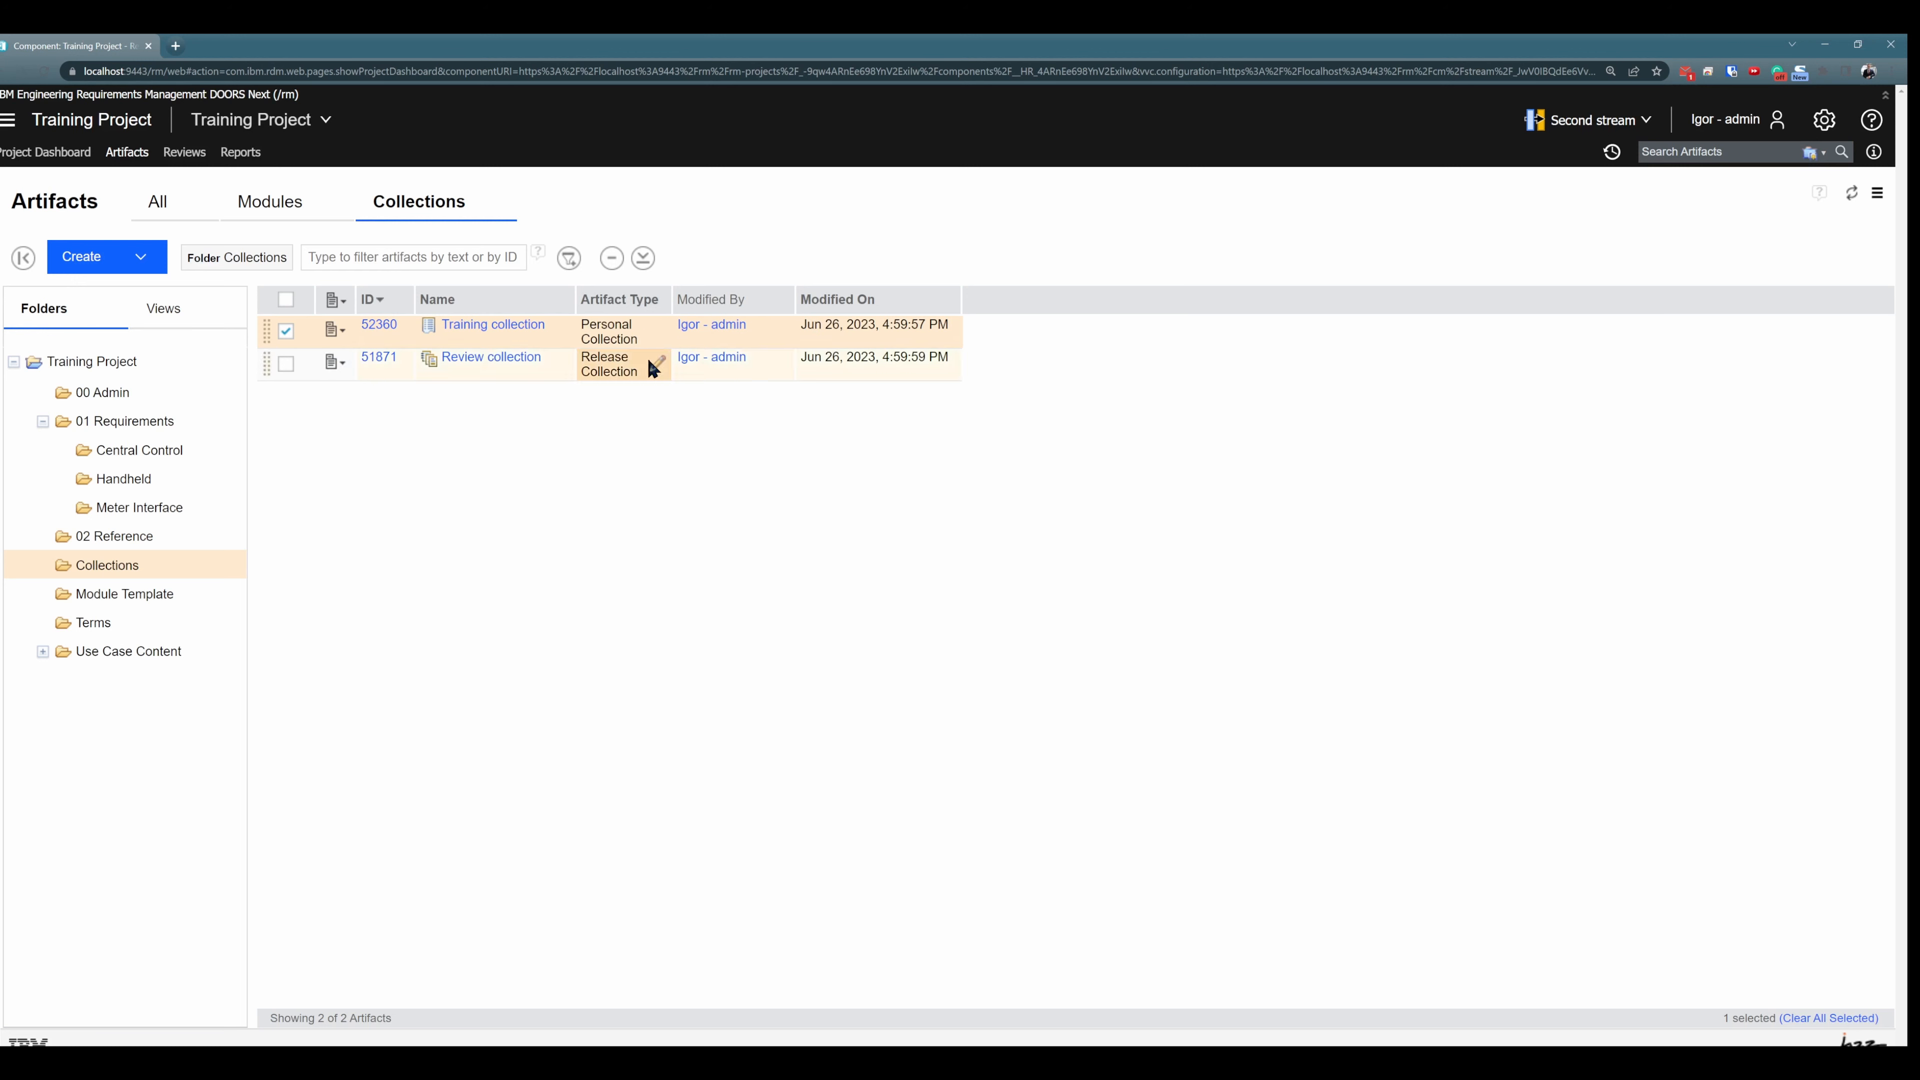
Step: In the component properties, create and save a new artifact type named "Sprint collection" with Collection as its default artifact format
{"action": "left_click", "coordinate": [1824, 118]}
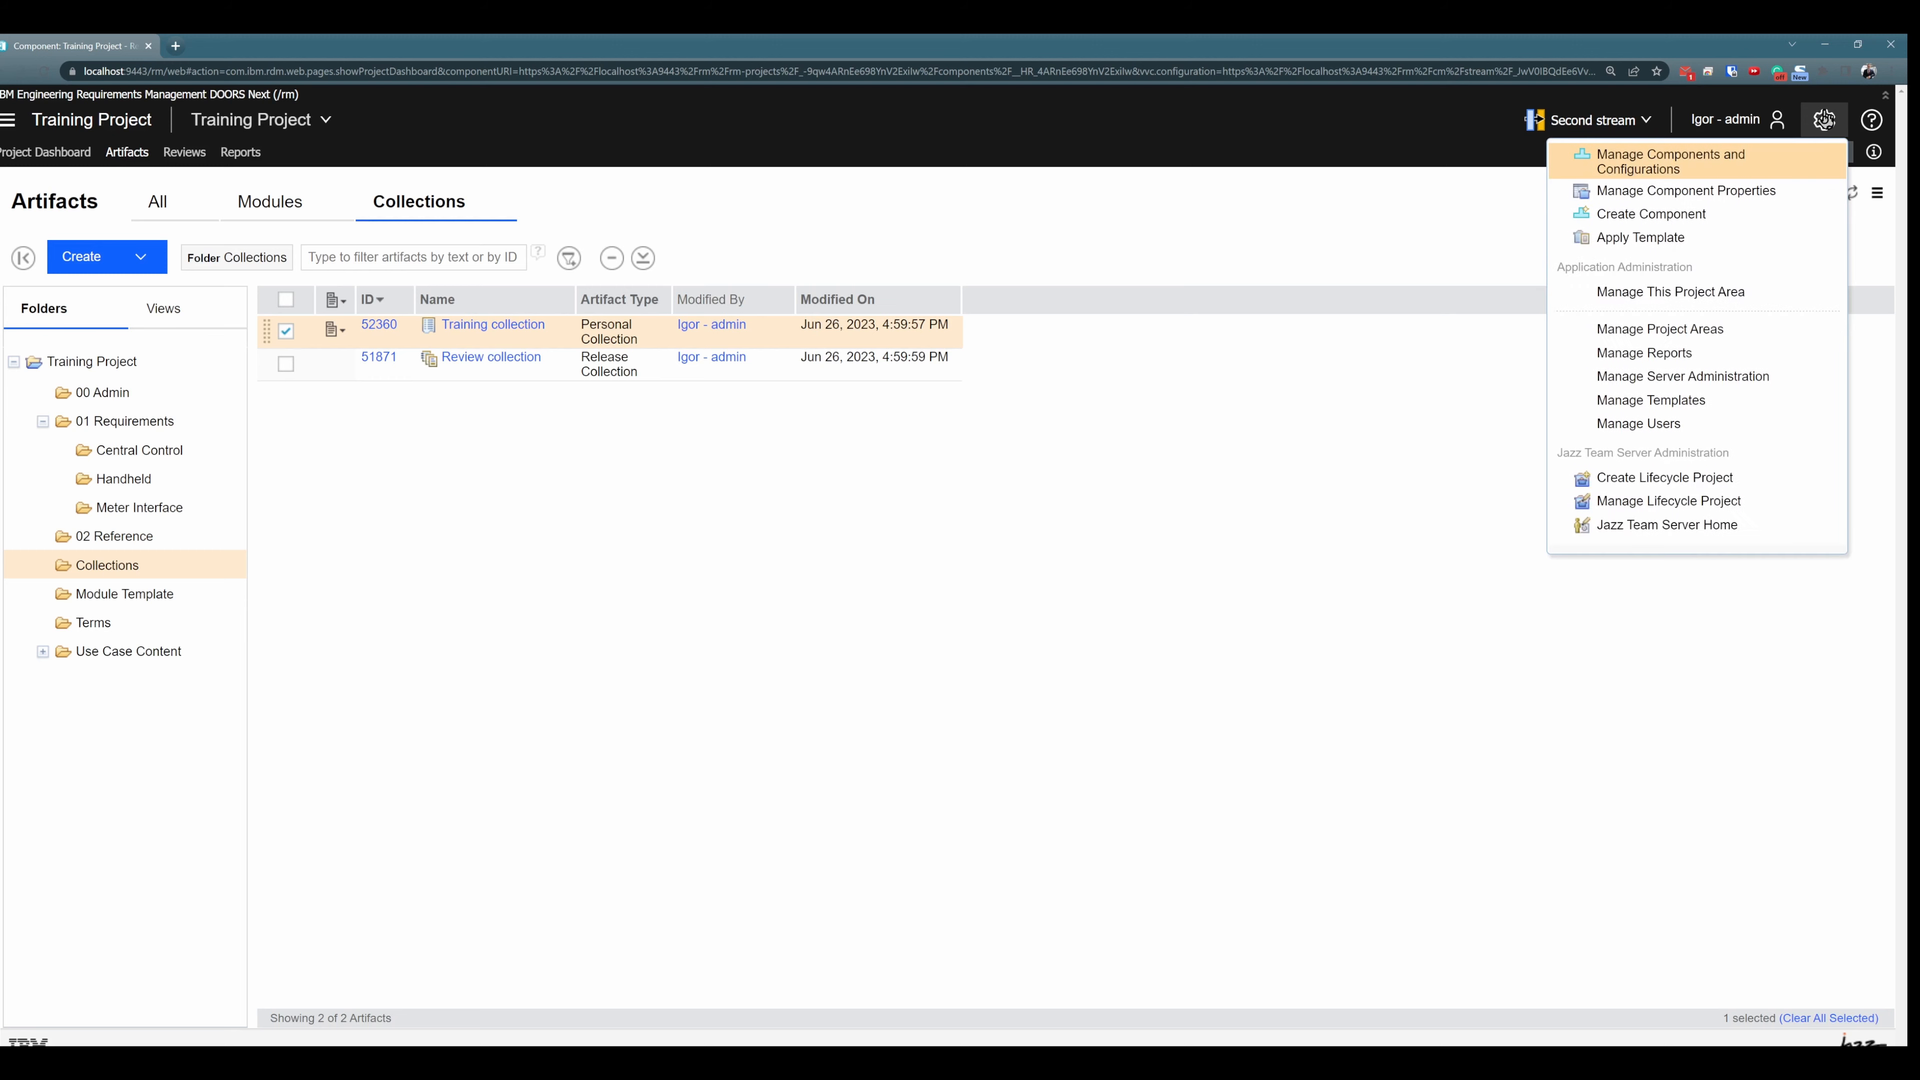
{"action": "left_click", "coordinate": [1788, 198]}
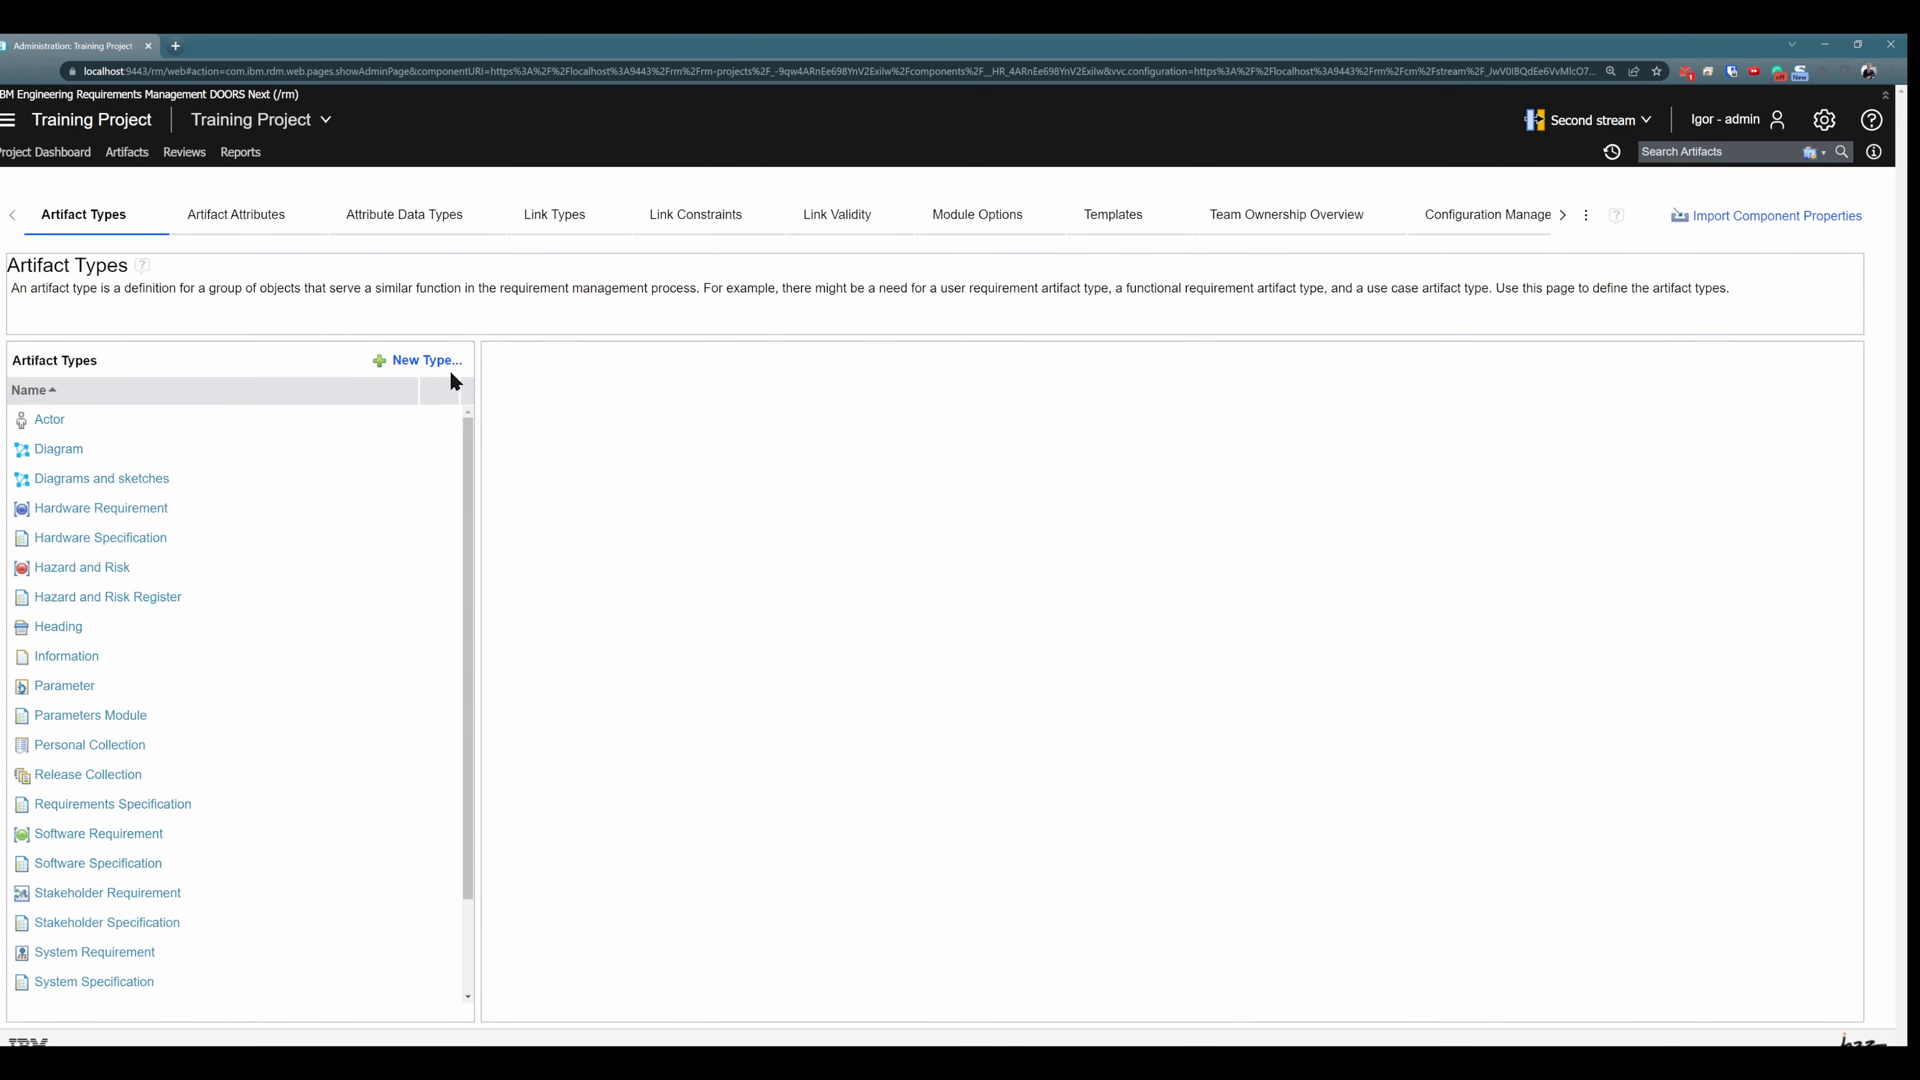
{"action": "left_click", "coordinate": [438, 362]}
{"action": "type", "text": "Spr"}
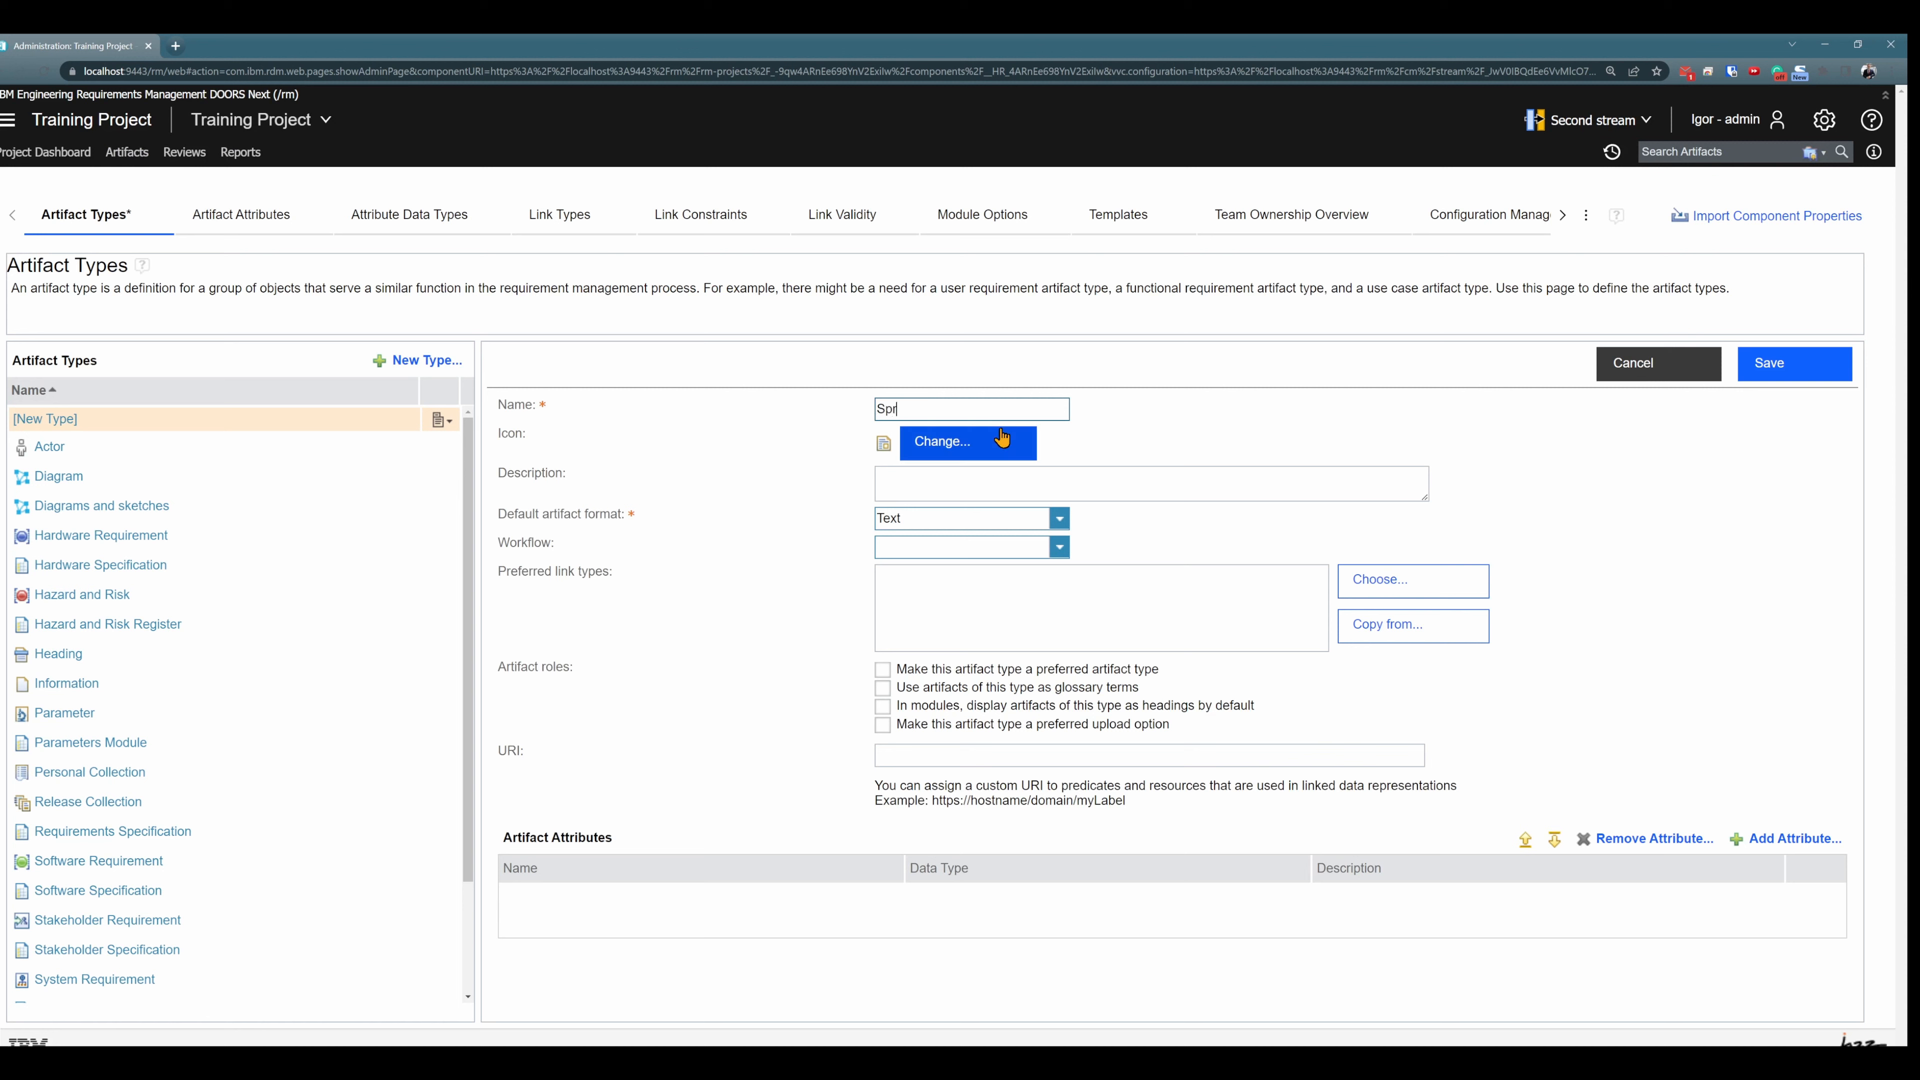
{"action": "type", "text": "int collection"}
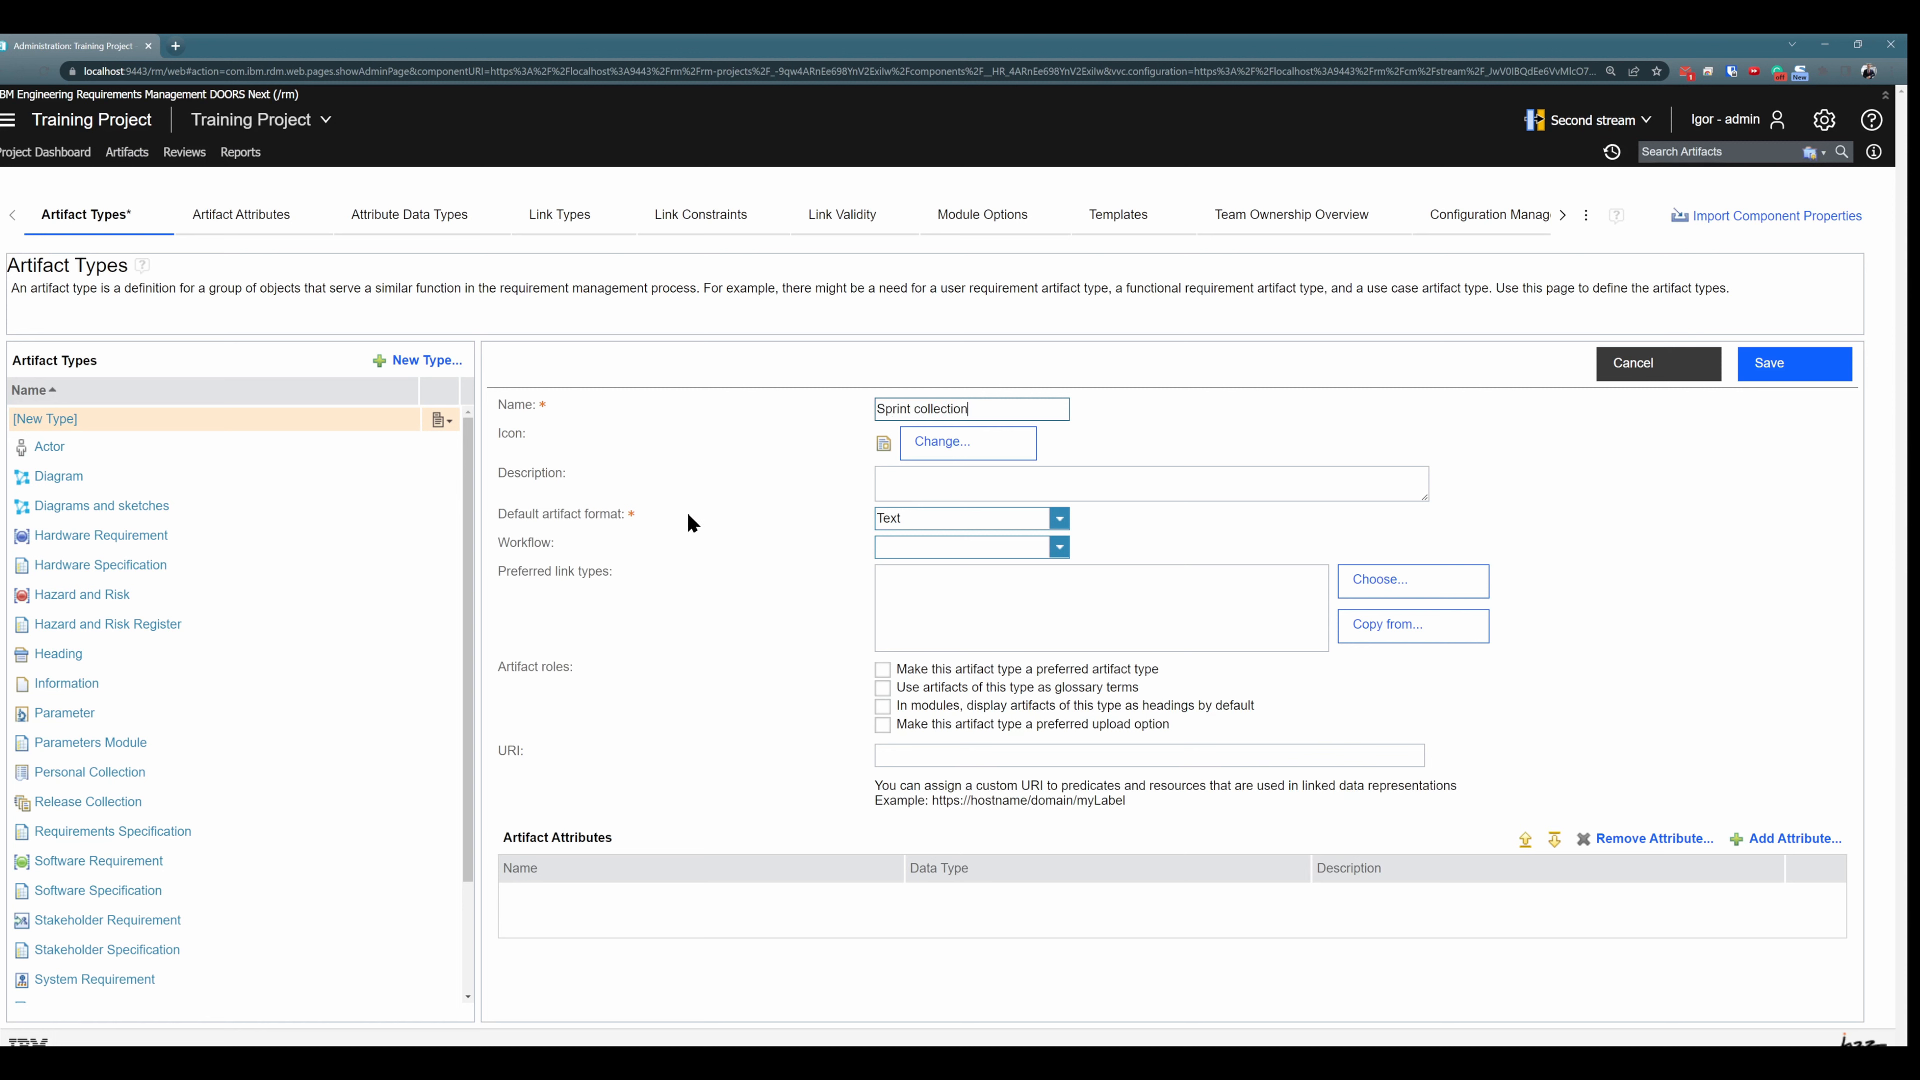
{"action": "left_click_drag", "start_coordinate": [685, 519], "coordinate": [541, 518]}
{"action": "left_click", "coordinate": [1059, 518]}
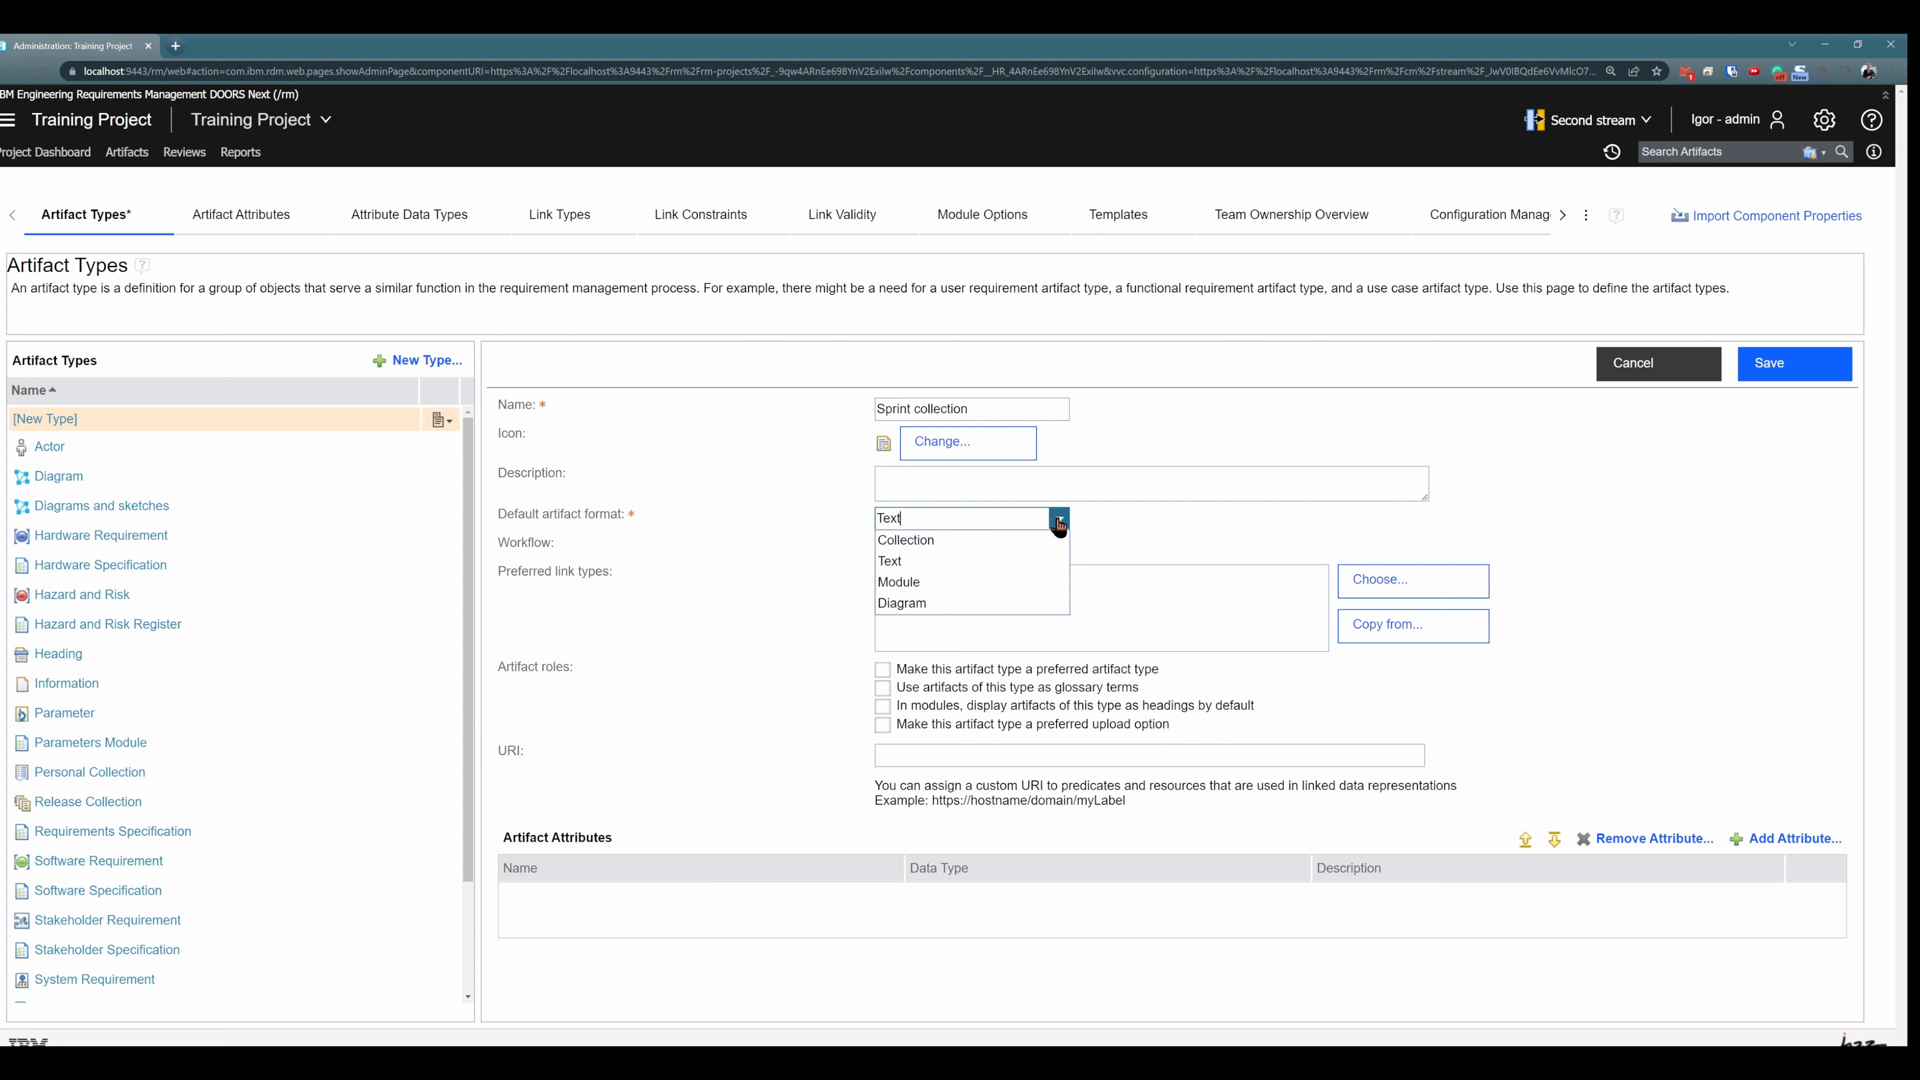
{"action": "left_click", "coordinate": [992, 540]}
{"action": "left_click", "coordinate": [1746, 359]}
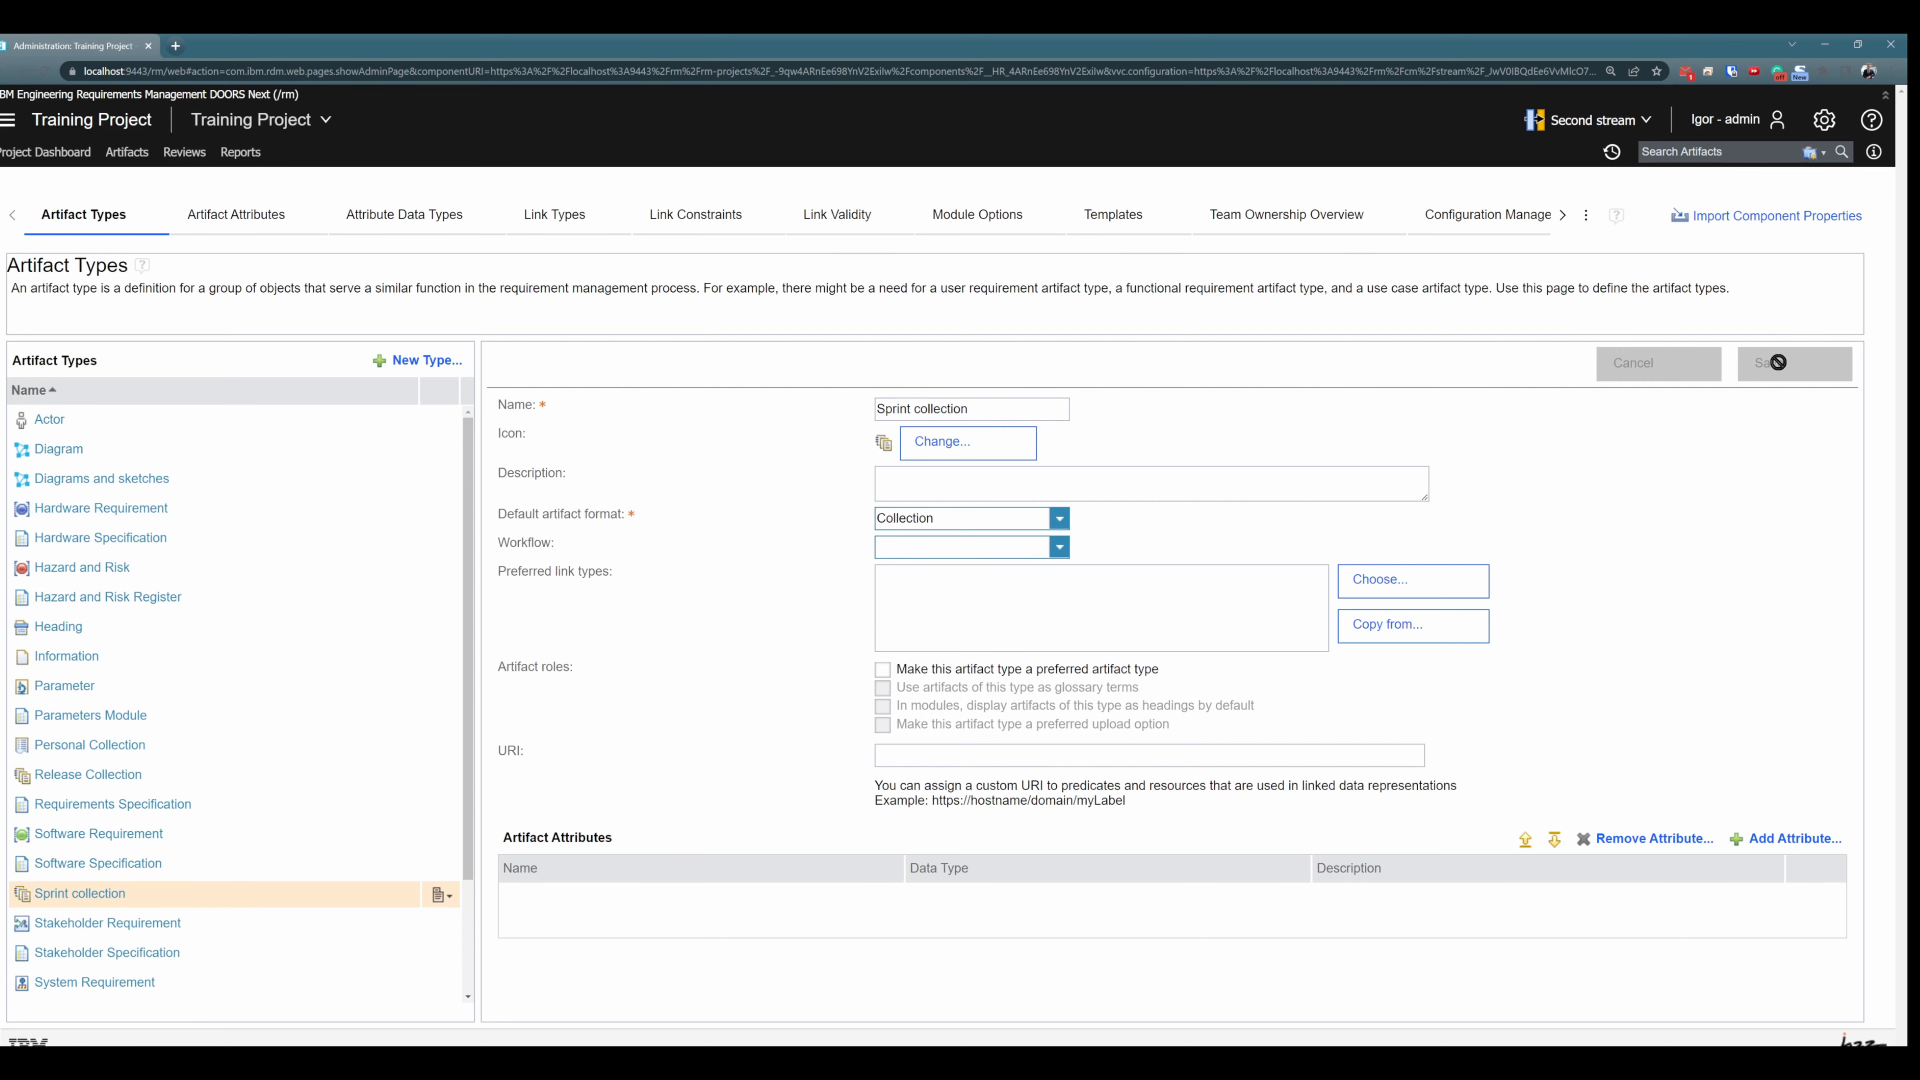
Step: Create a Sprint collection artifact named "My first sprint" in the Collections folder
{"action": "left_click", "coordinate": [126, 151]}
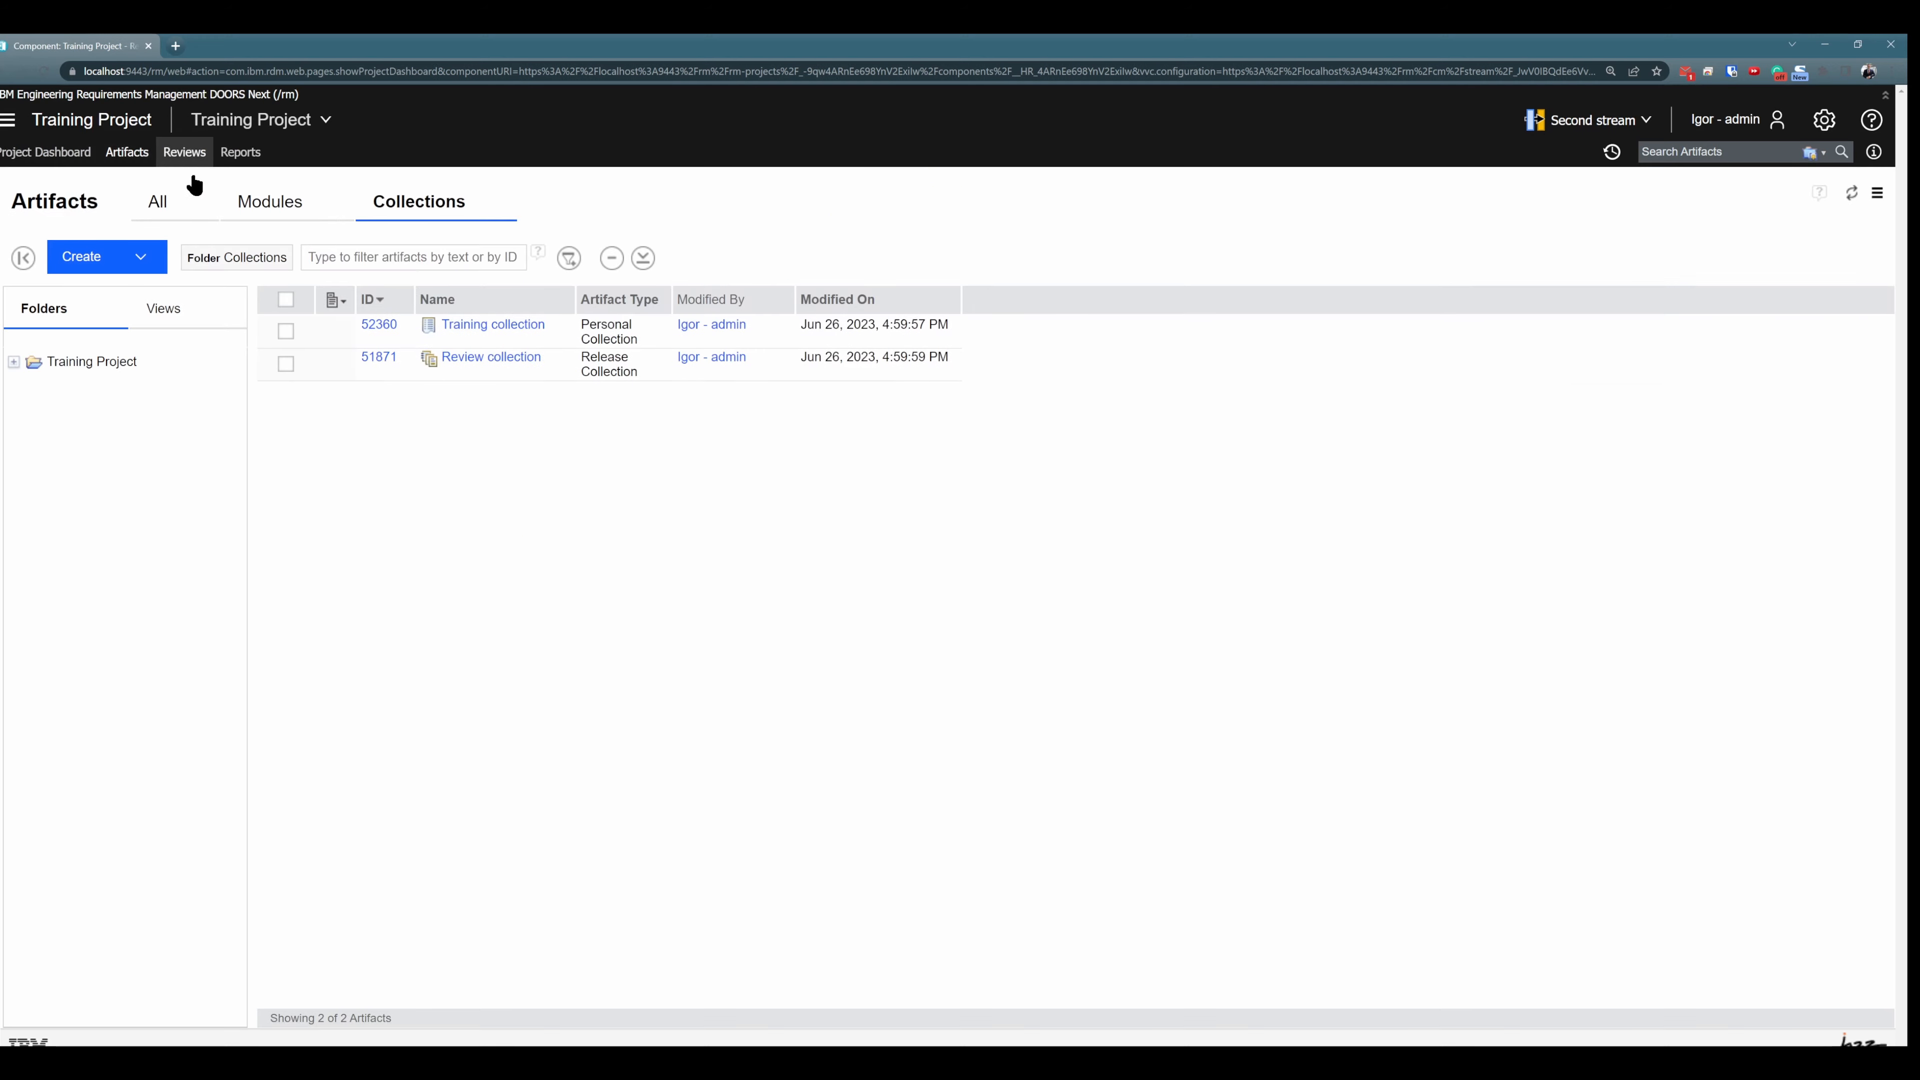
{"action": "left_click", "coordinate": [95, 257]}
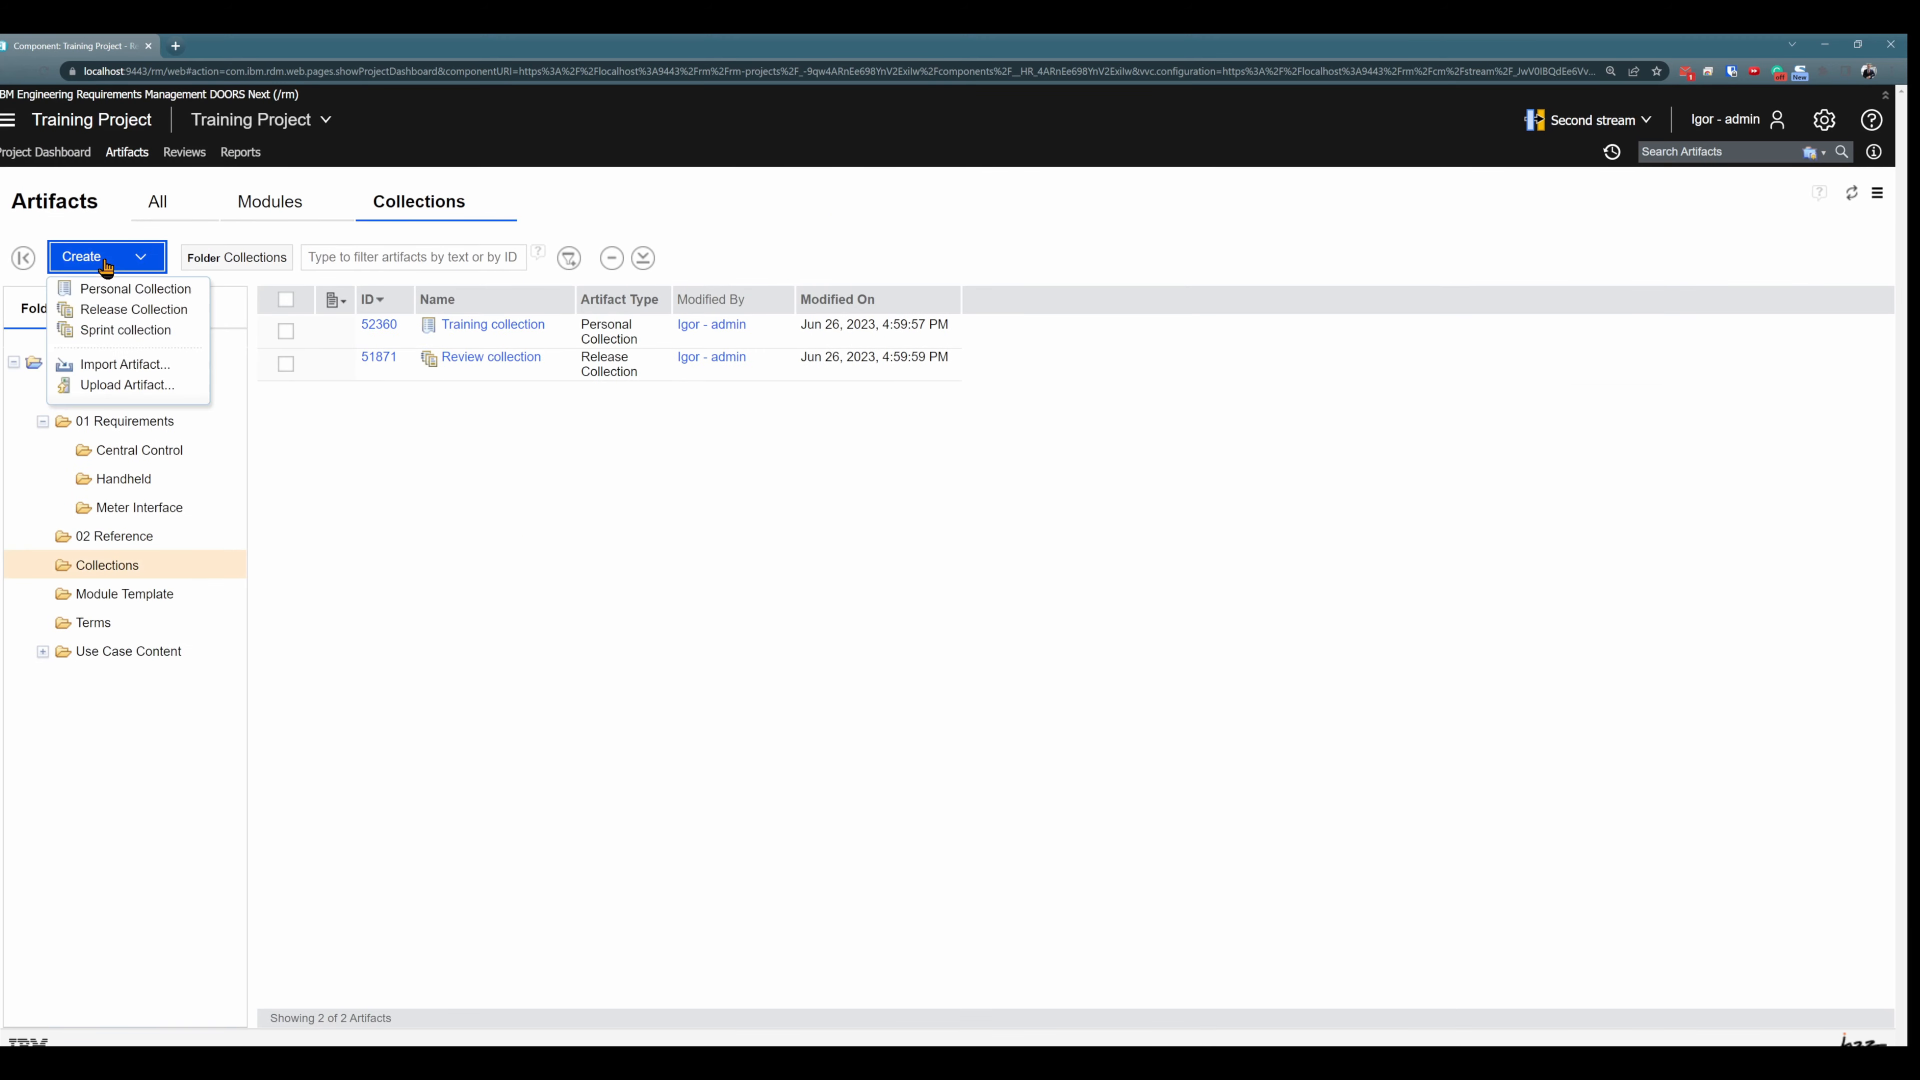
{"action": "left_click", "coordinate": [134, 333]}
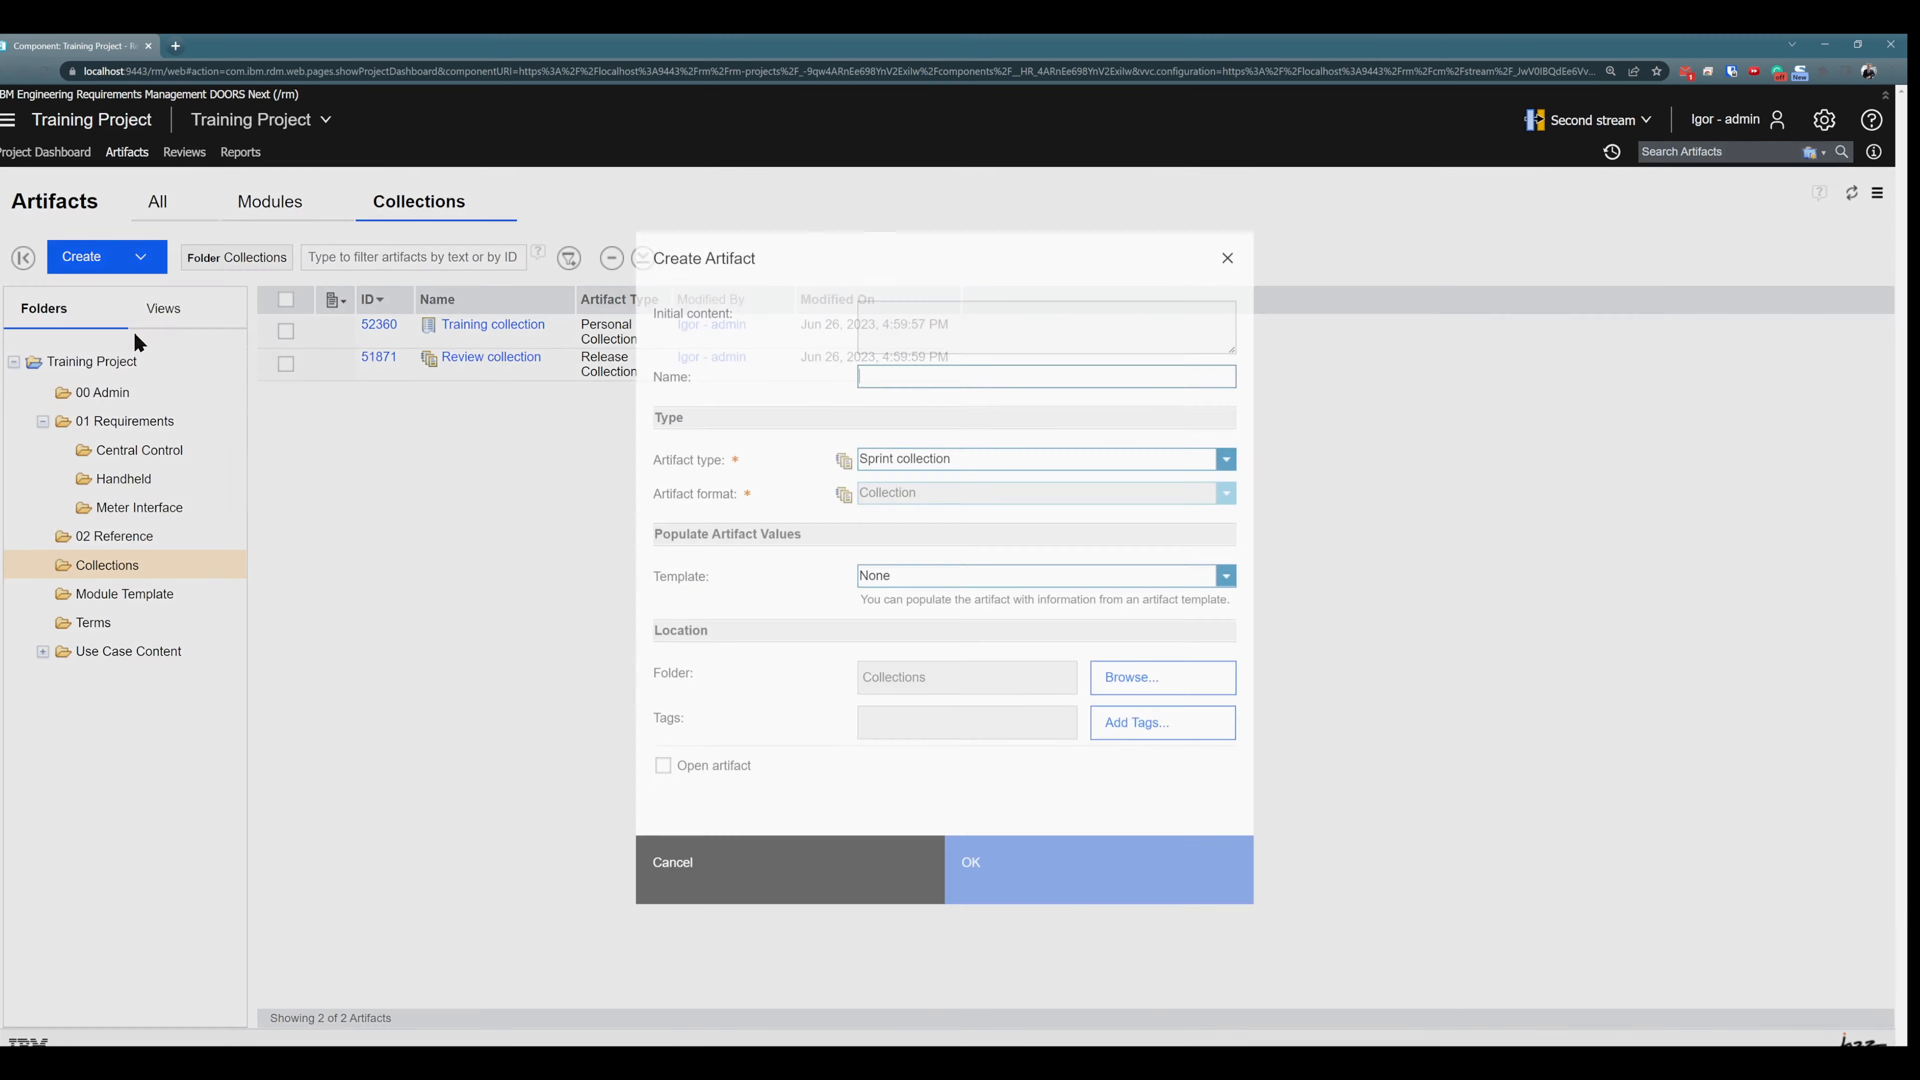
{"action": "type", "text": "My first sprint"}
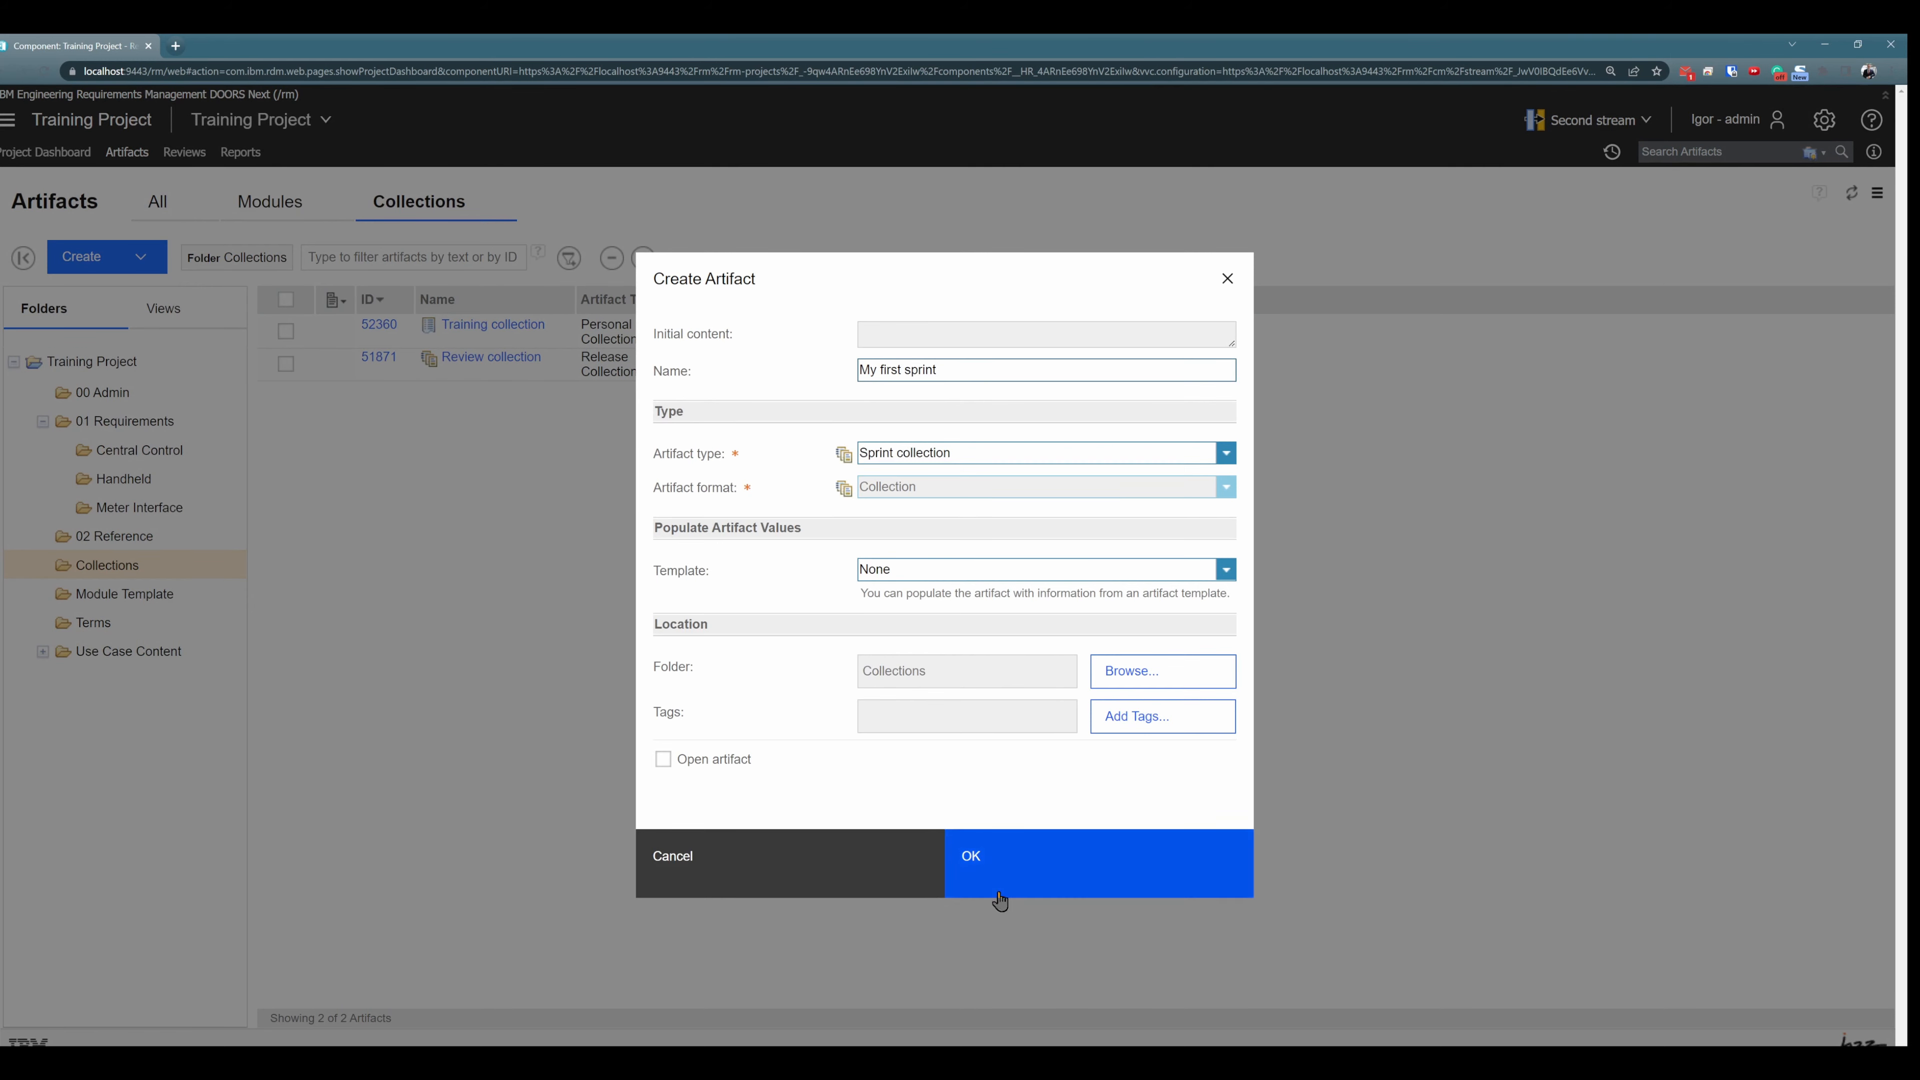
{"action": "left_click", "coordinate": [1036, 879]}
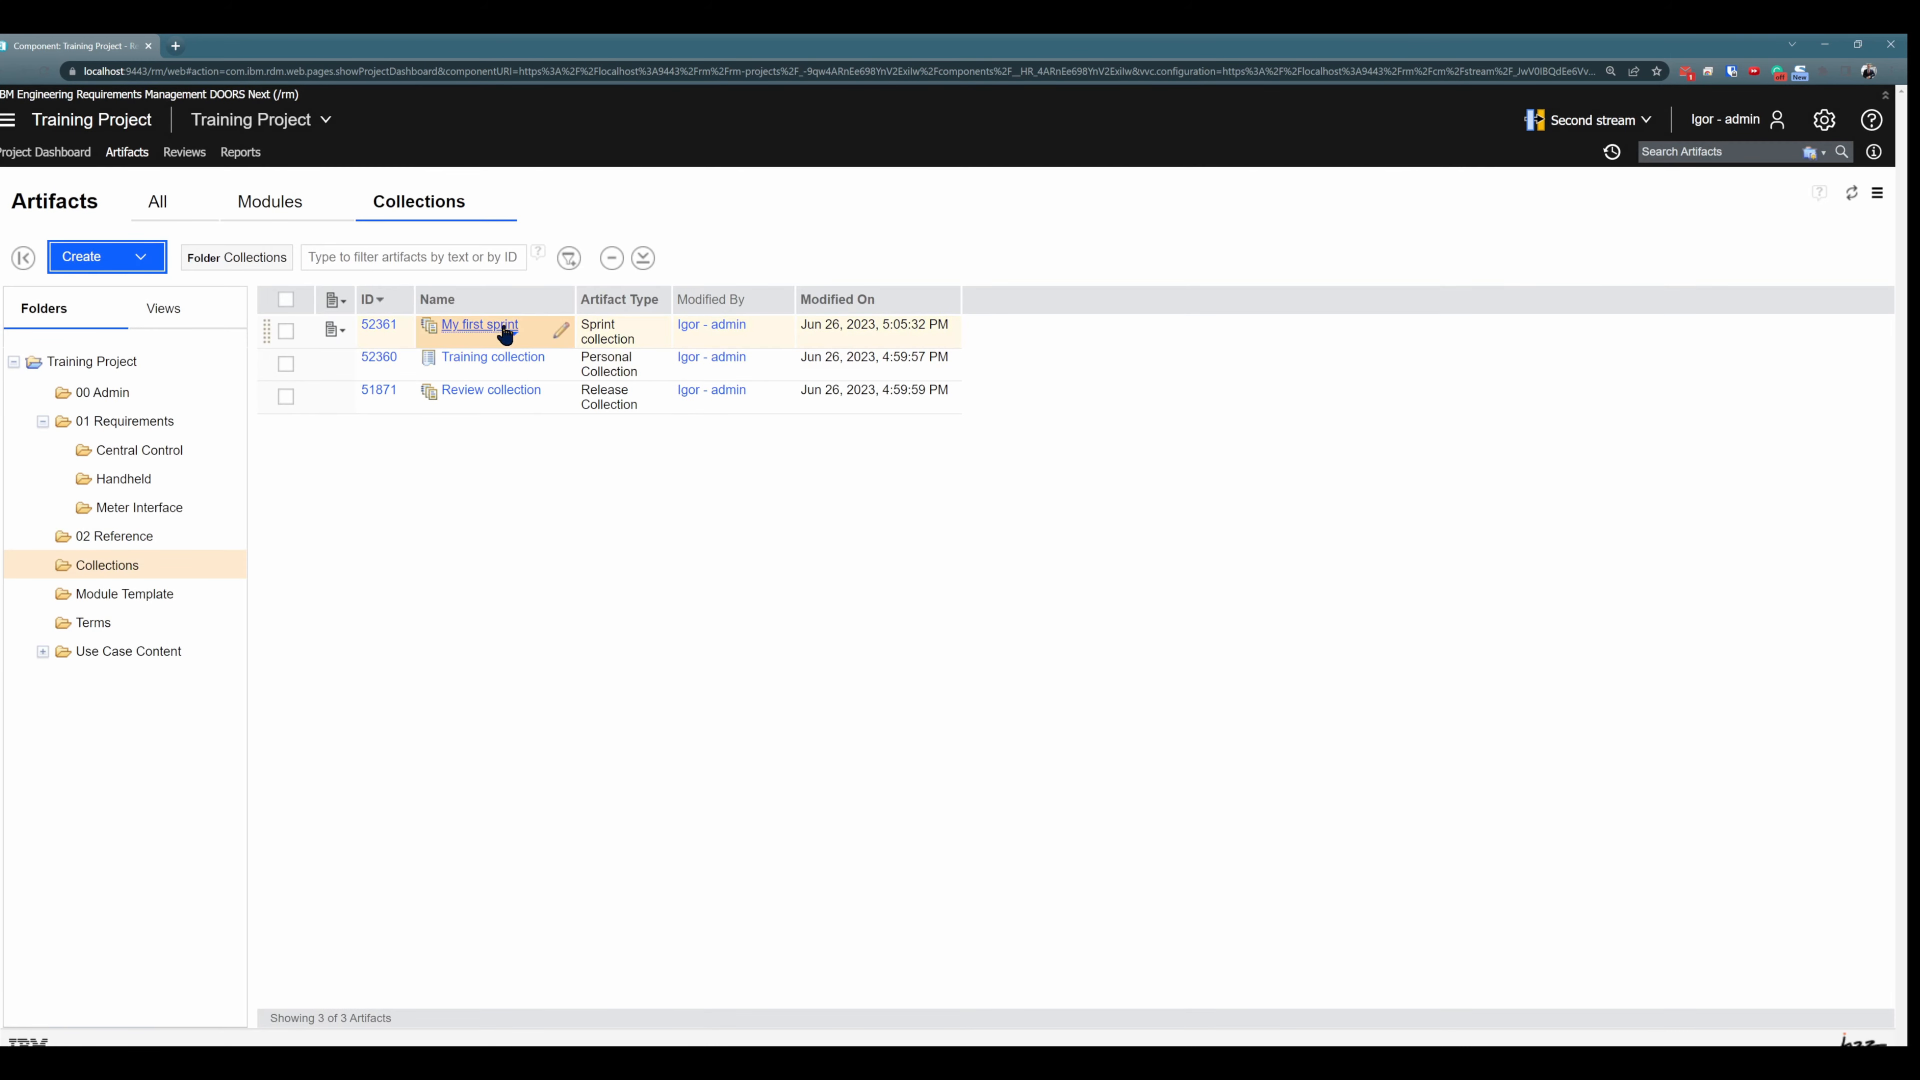
Step: Open My first sprint and add the existing artifacts 51818 through 51697 from the AMR Hazards and Risks artifacts folder
{"action": "left_click", "coordinate": [499, 333]}
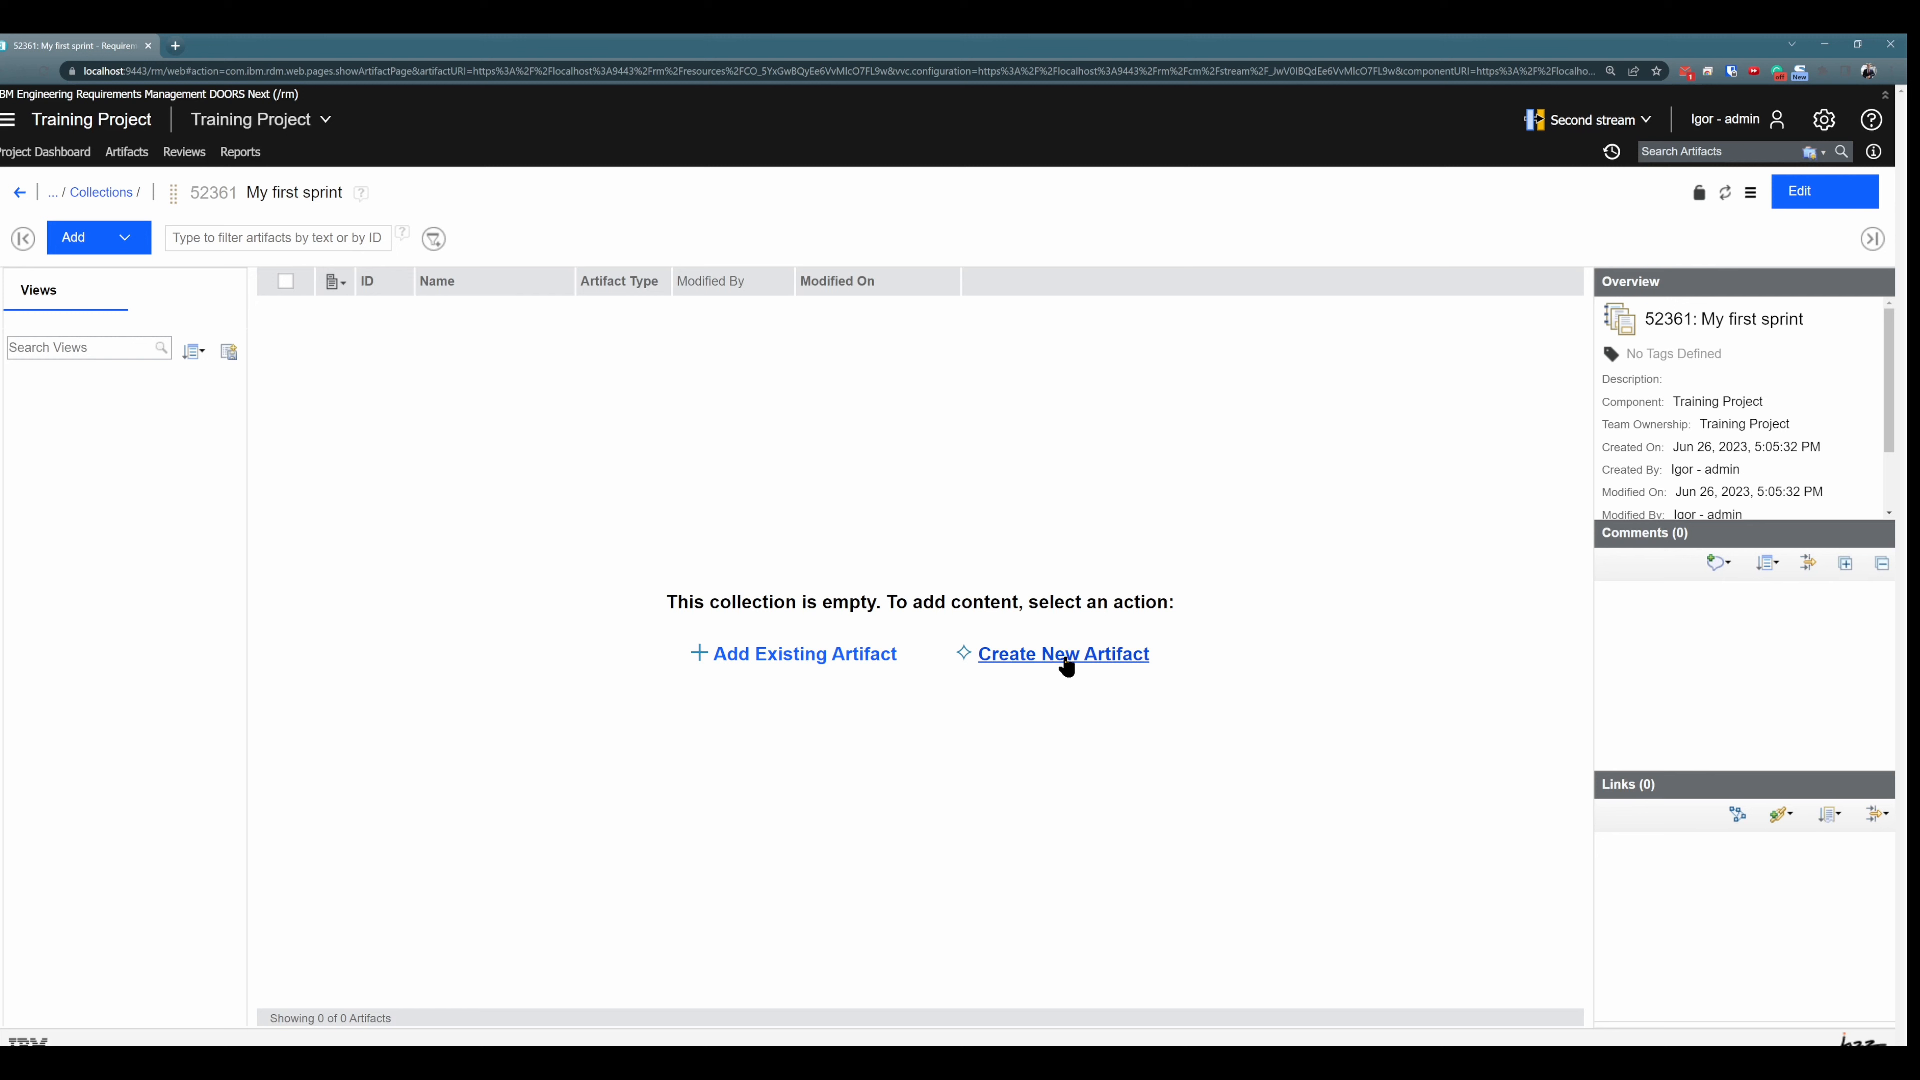
{"action": "left_click", "coordinate": [822, 663]}
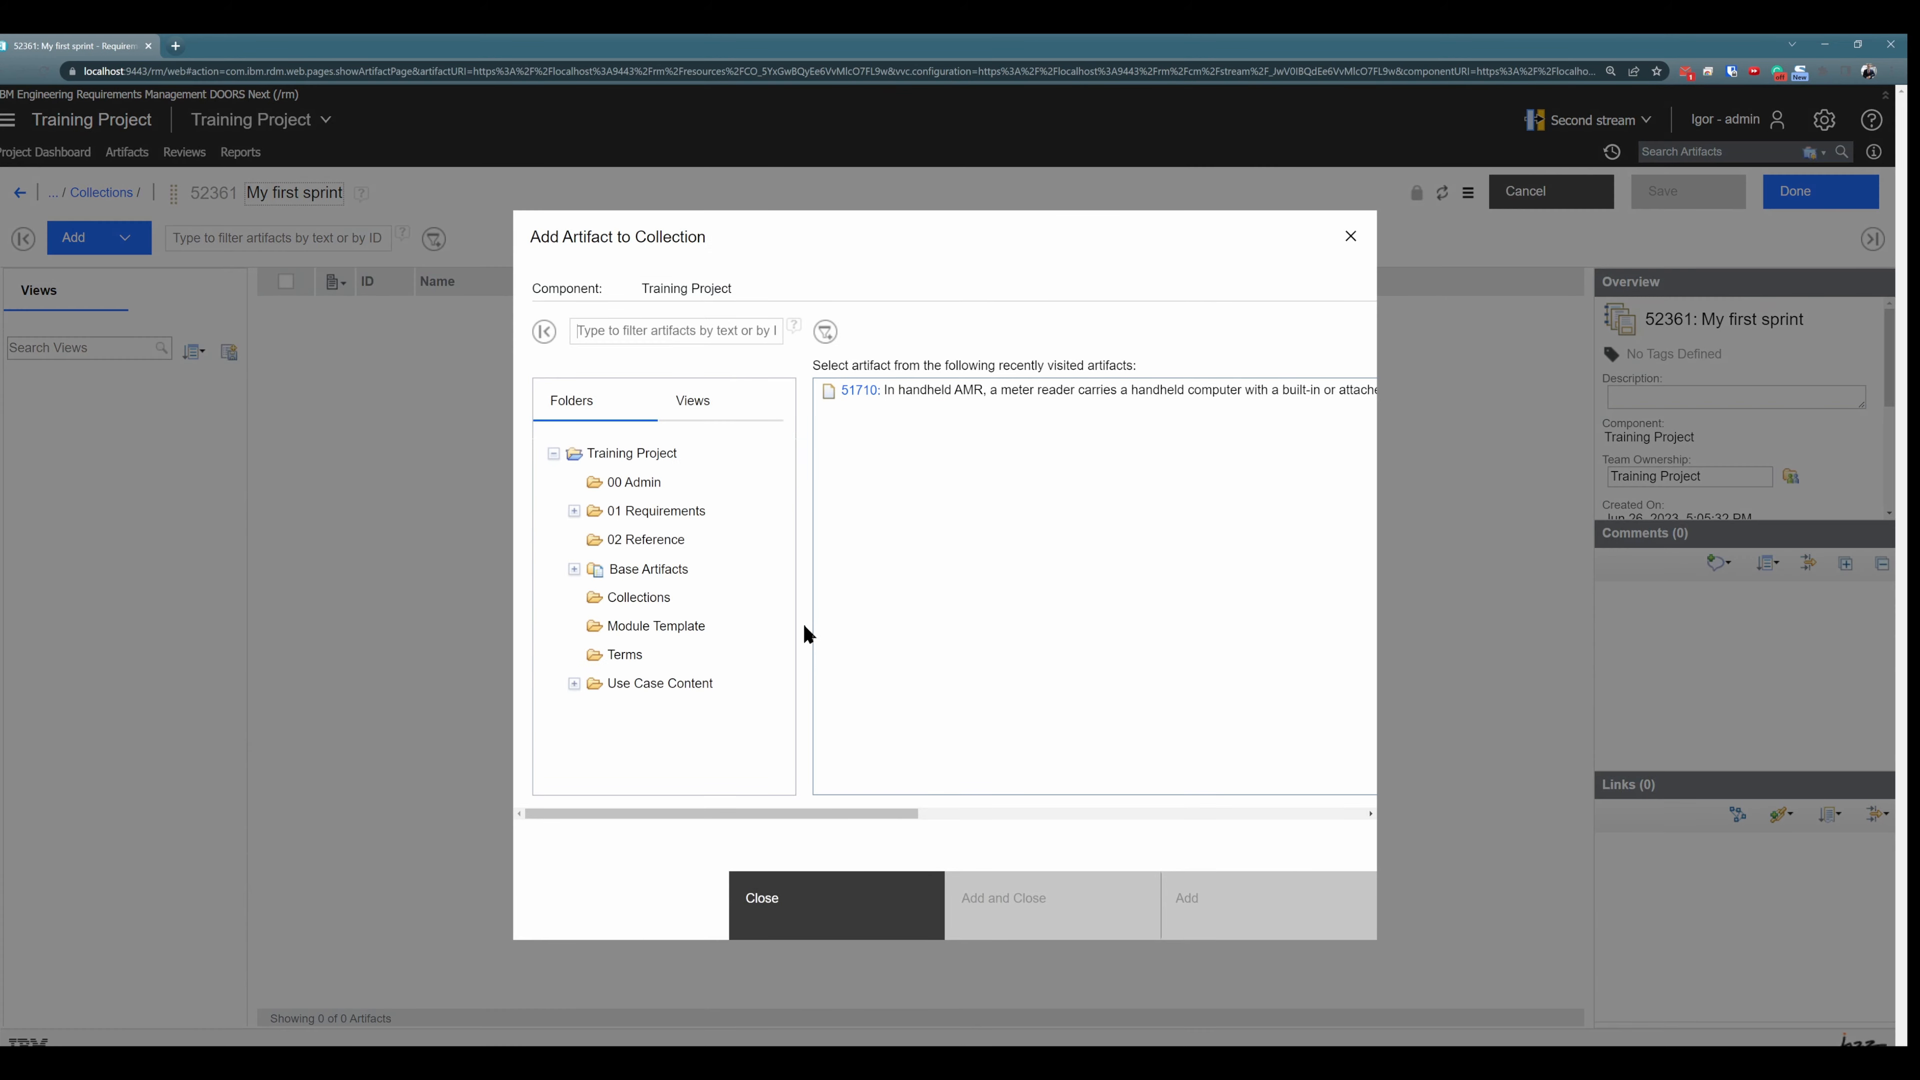
{"action": "left_click", "coordinate": [576, 571]}
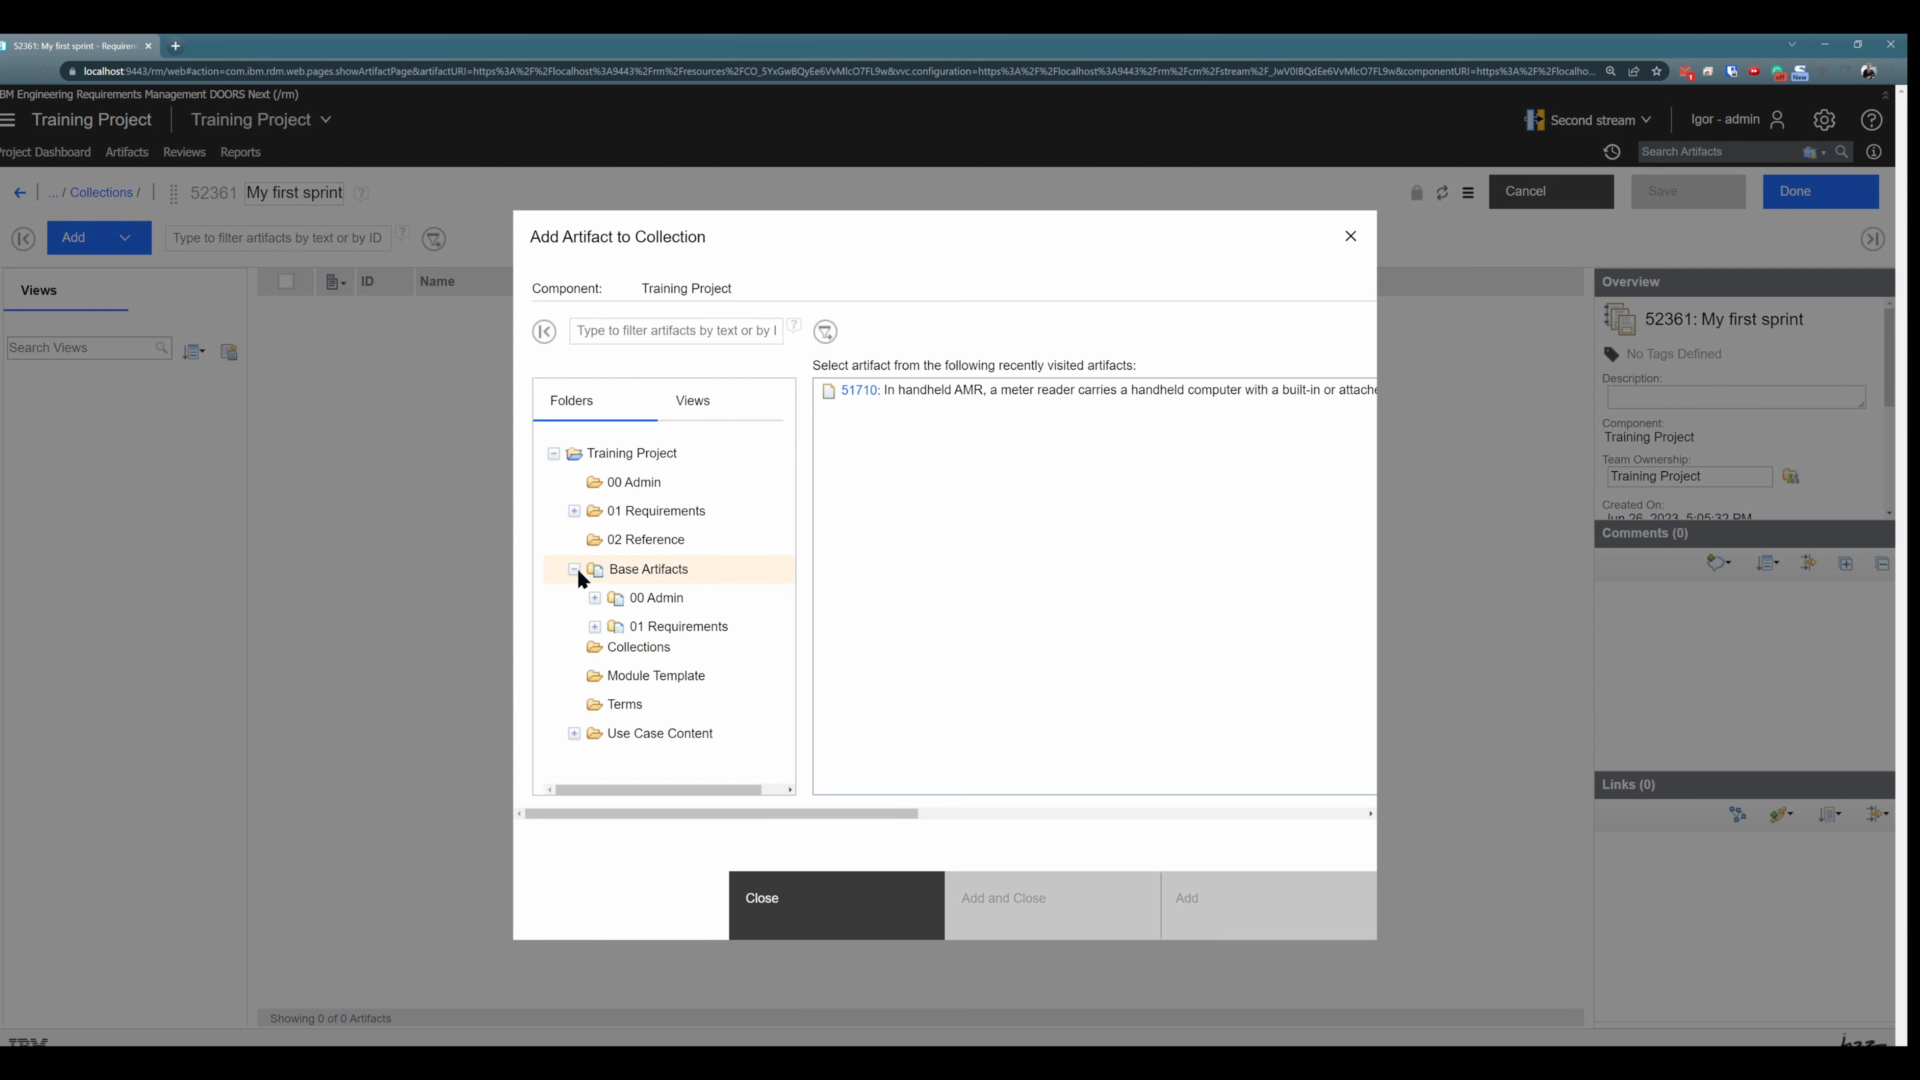
{"action": "left_click", "coordinate": [595, 627]}
{"action": "left_click", "coordinate": [701, 655]}
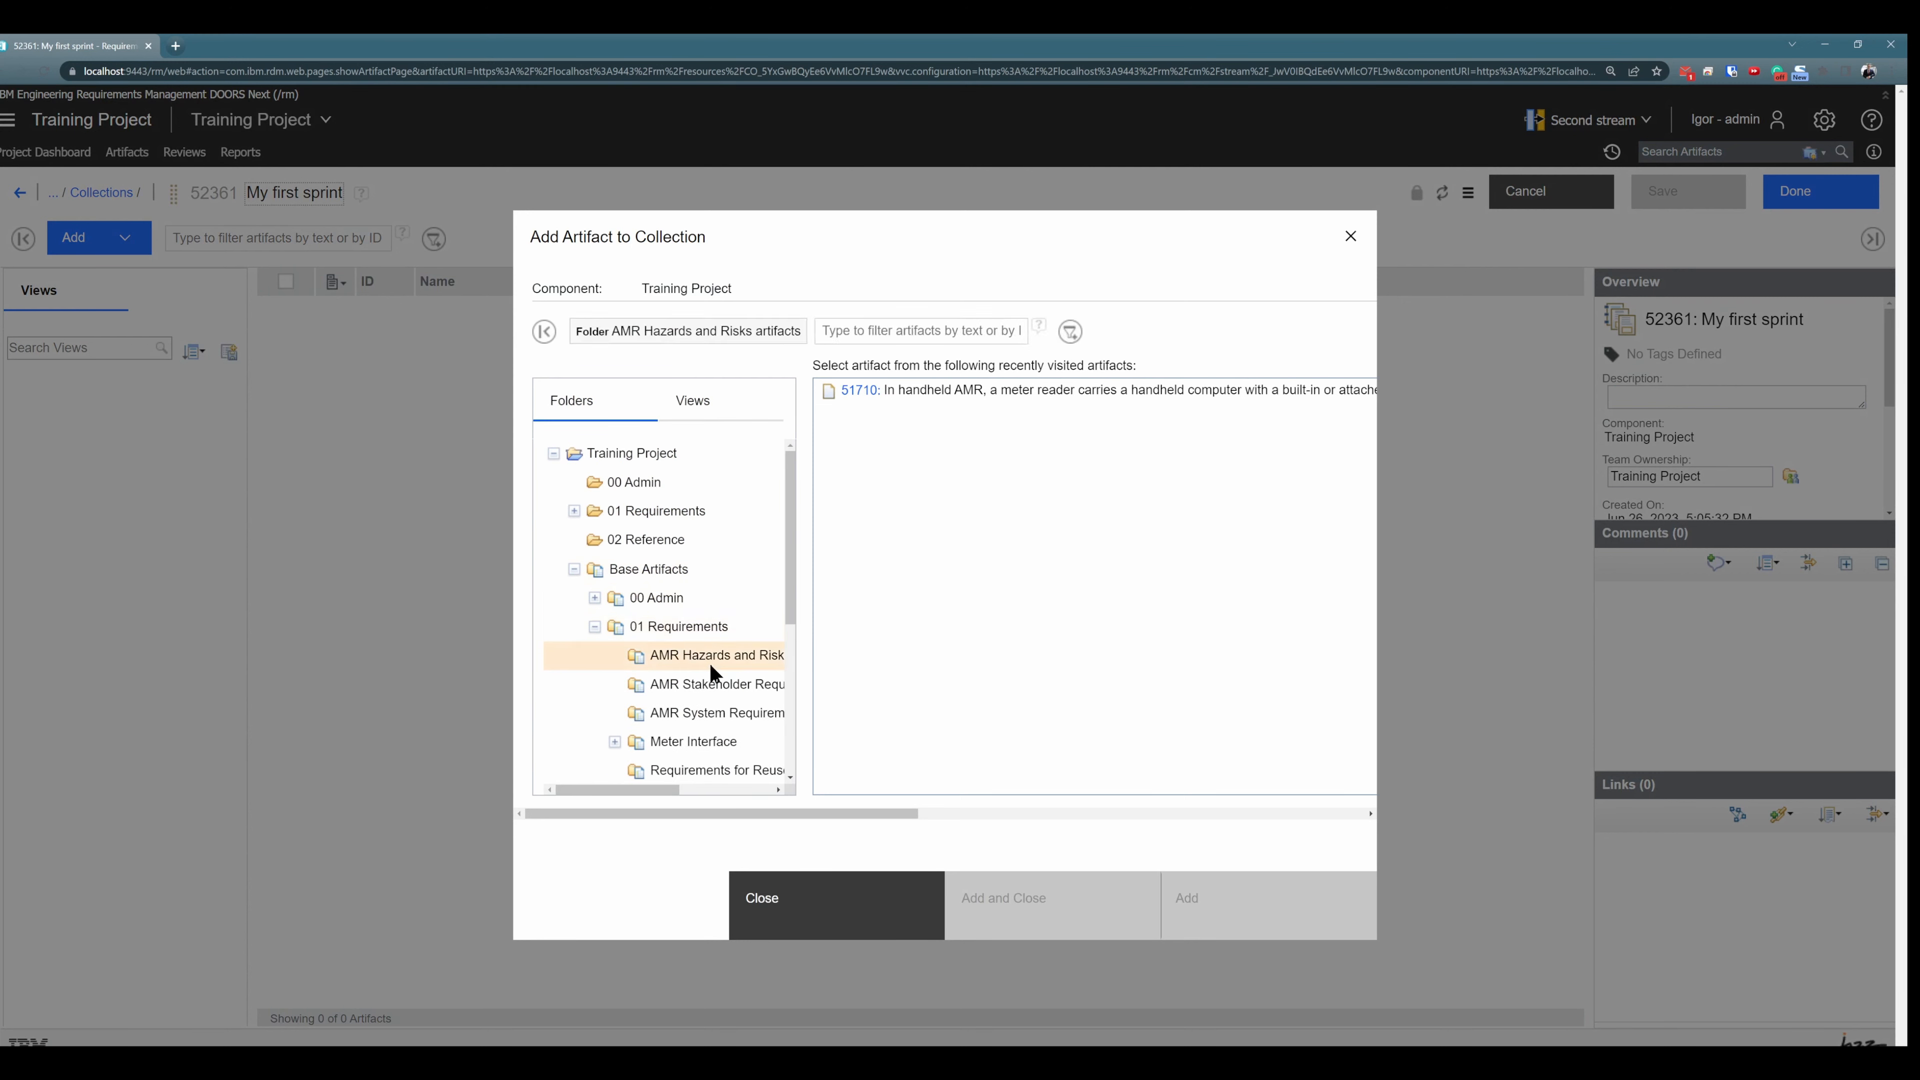
{"action": "left_click", "coordinate": [930, 391]}
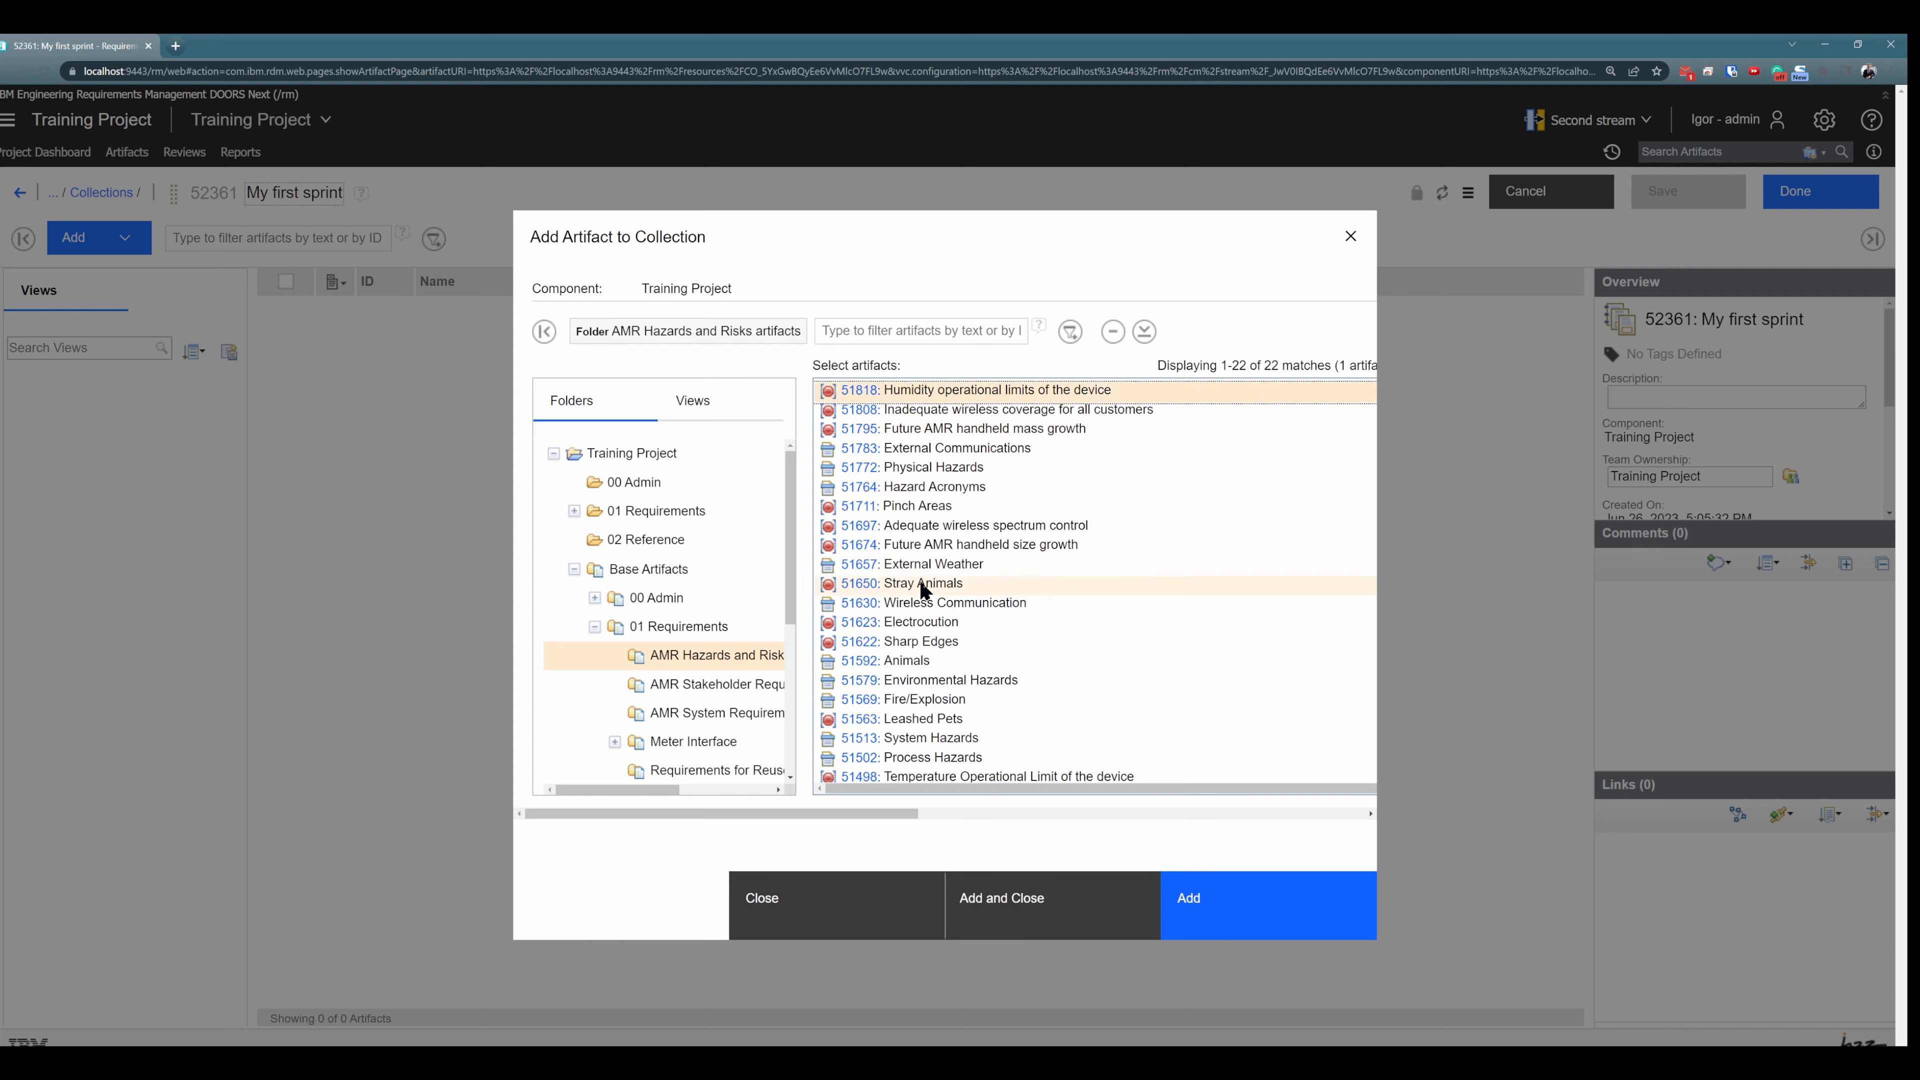
{"action": "left_click", "coordinate": [920, 528], "text": "shift"}
{"action": "left_click", "coordinate": [1203, 899]}
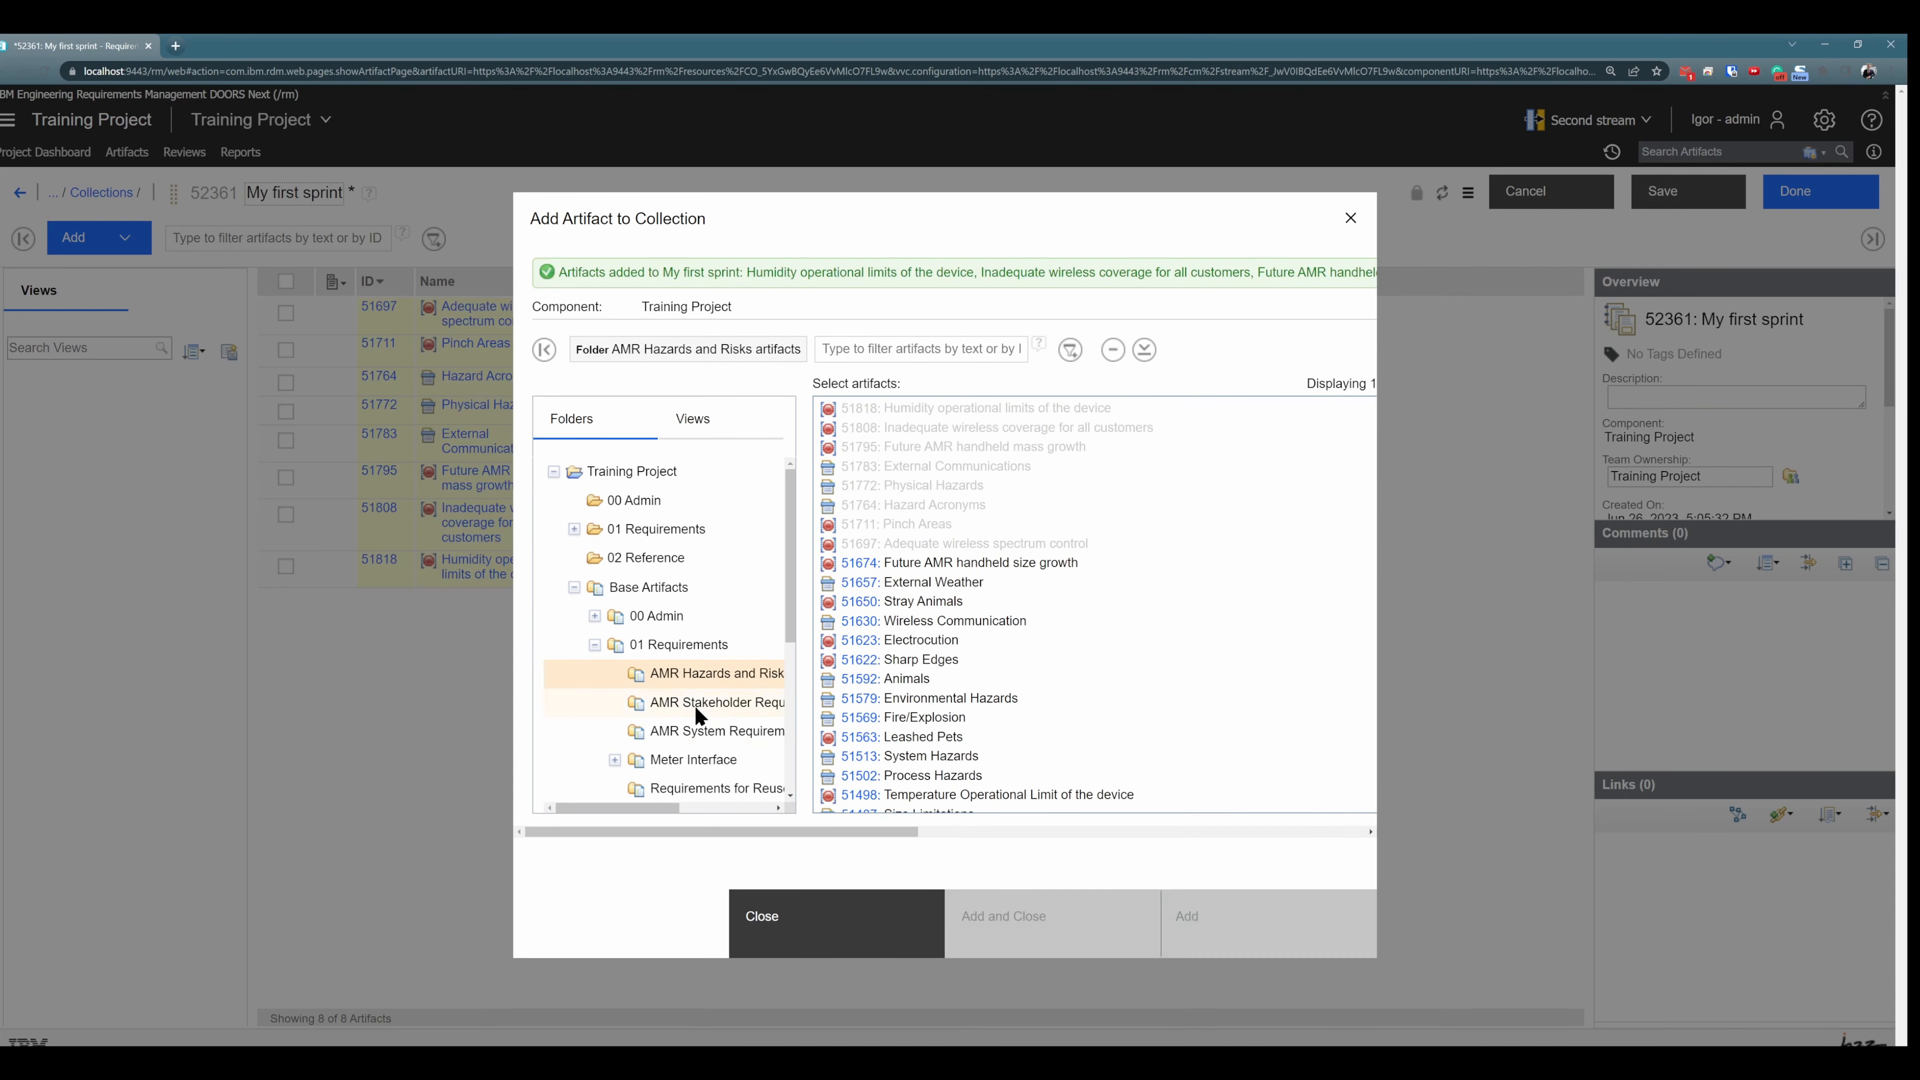
Step: Add artifacts 51863 (DNG workflow) through 51760 from the AMR Stakeholder Requirements Specification artifacts folder to the collection
{"action": "left_click", "coordinate": [699, 703]}
{"action": "left_click", "coordinate": [925, 408]}
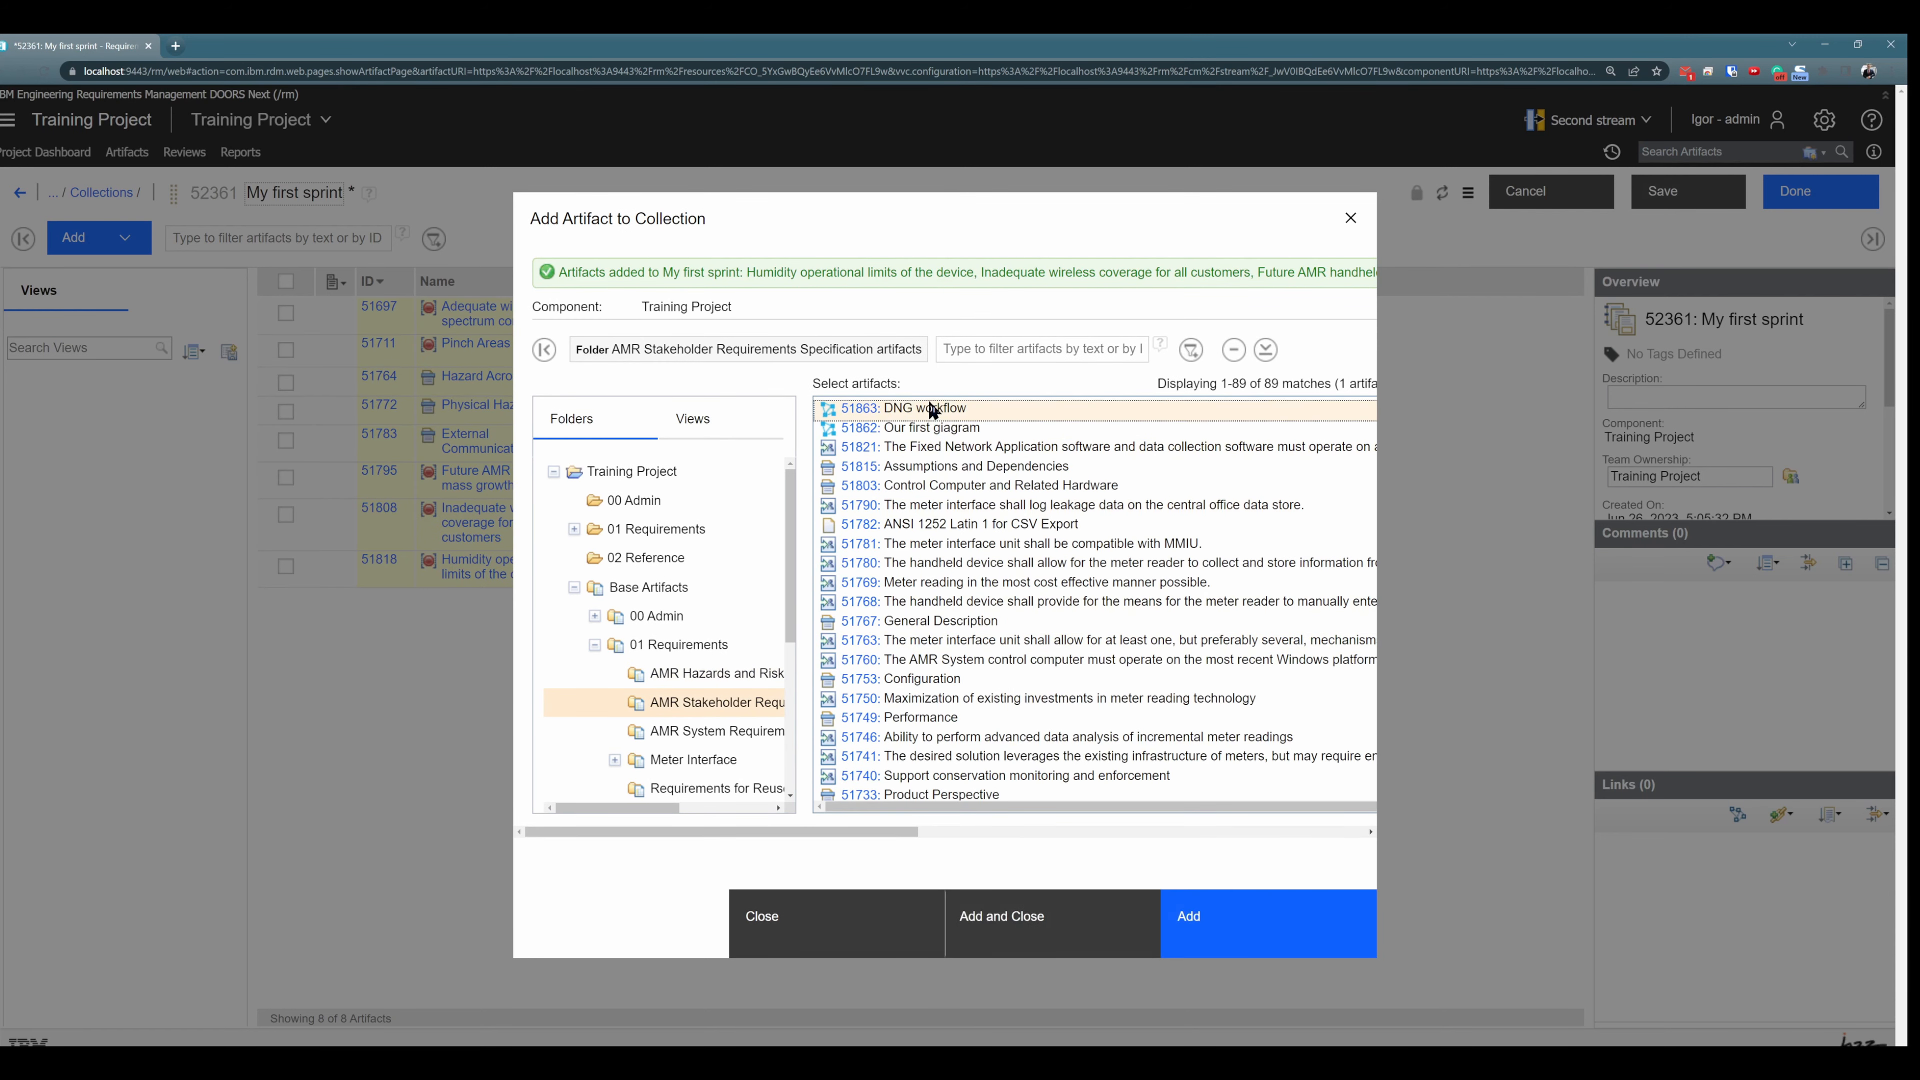
{"action": "left_click", "coordinate": [945, 669], "text": "shift"}
{"action": "left_click", "coordinate": [1282, 938]}
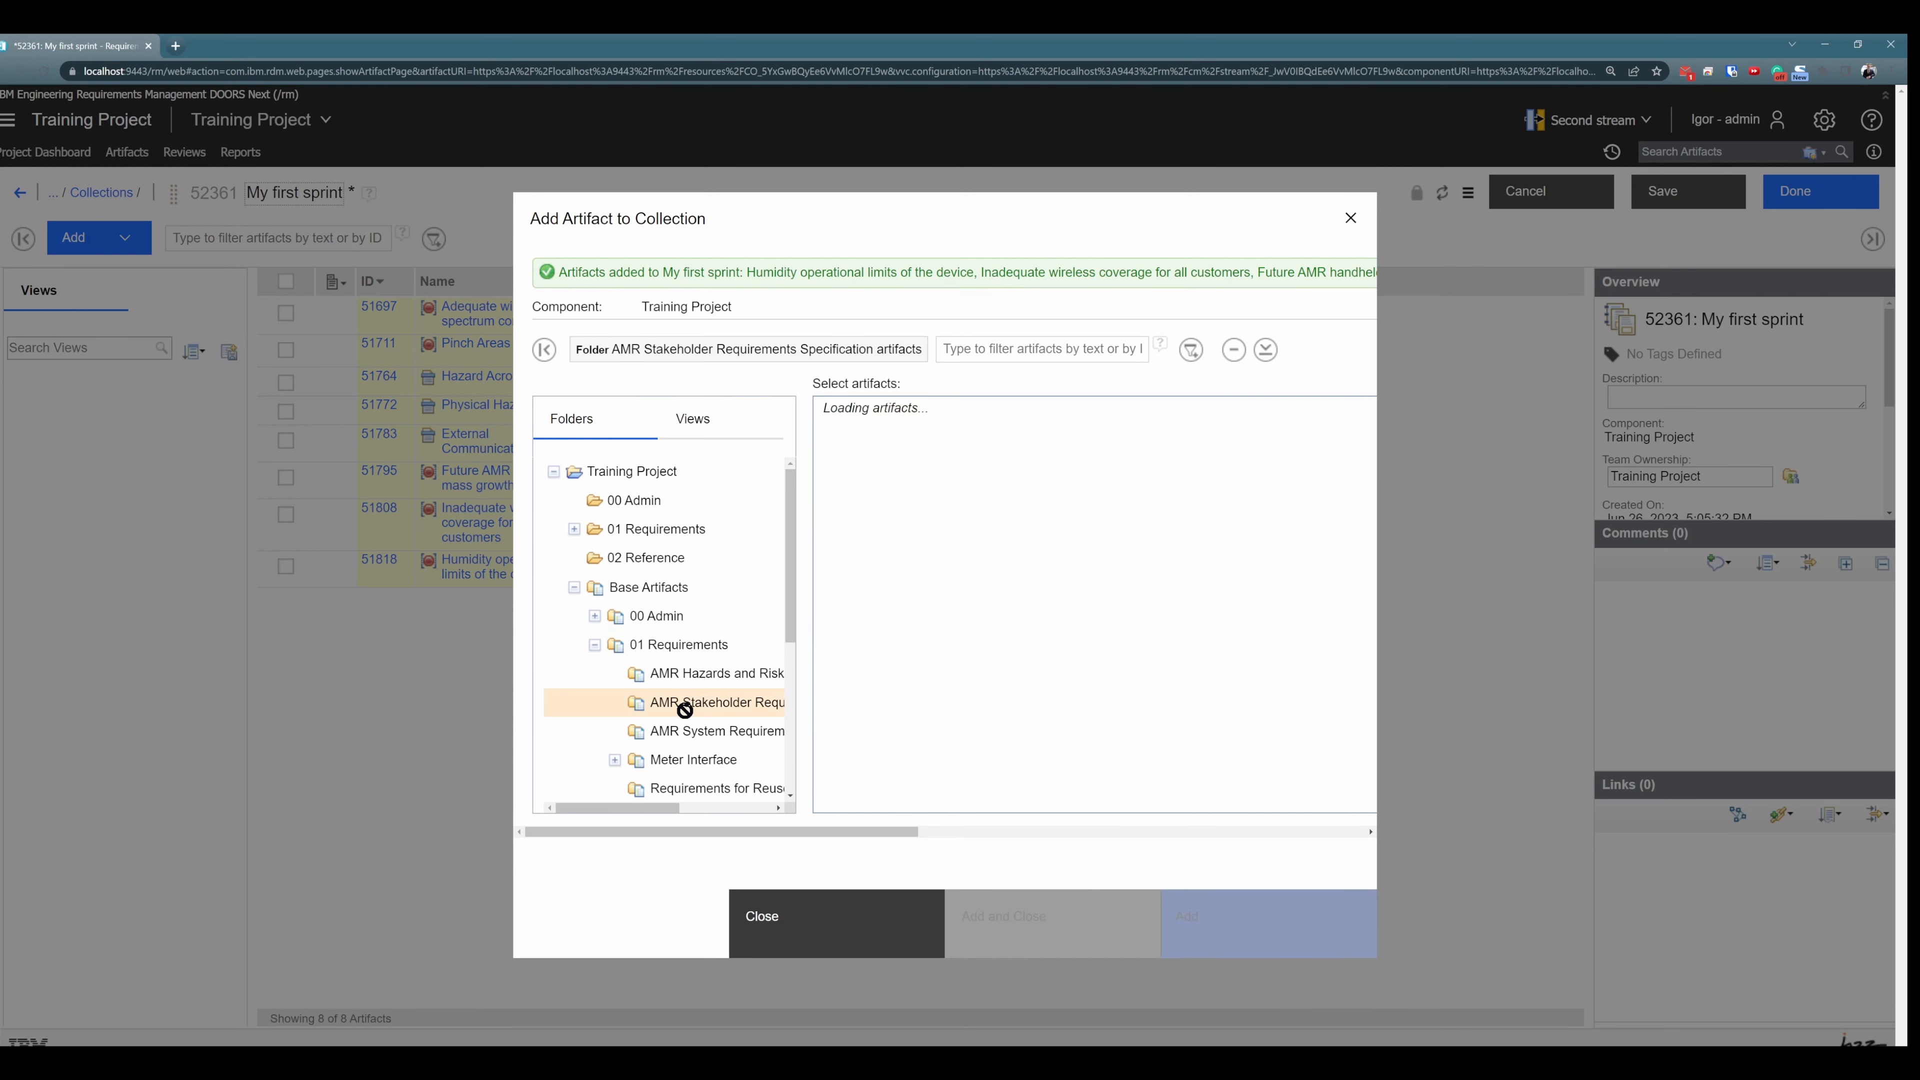
Step: Add artifacts 51799 through 51786 from the AMR System Requirements Specification artifacts folder, finish adding, and save the collection
{"action": "left_click", "coordinate": [711, 764]}
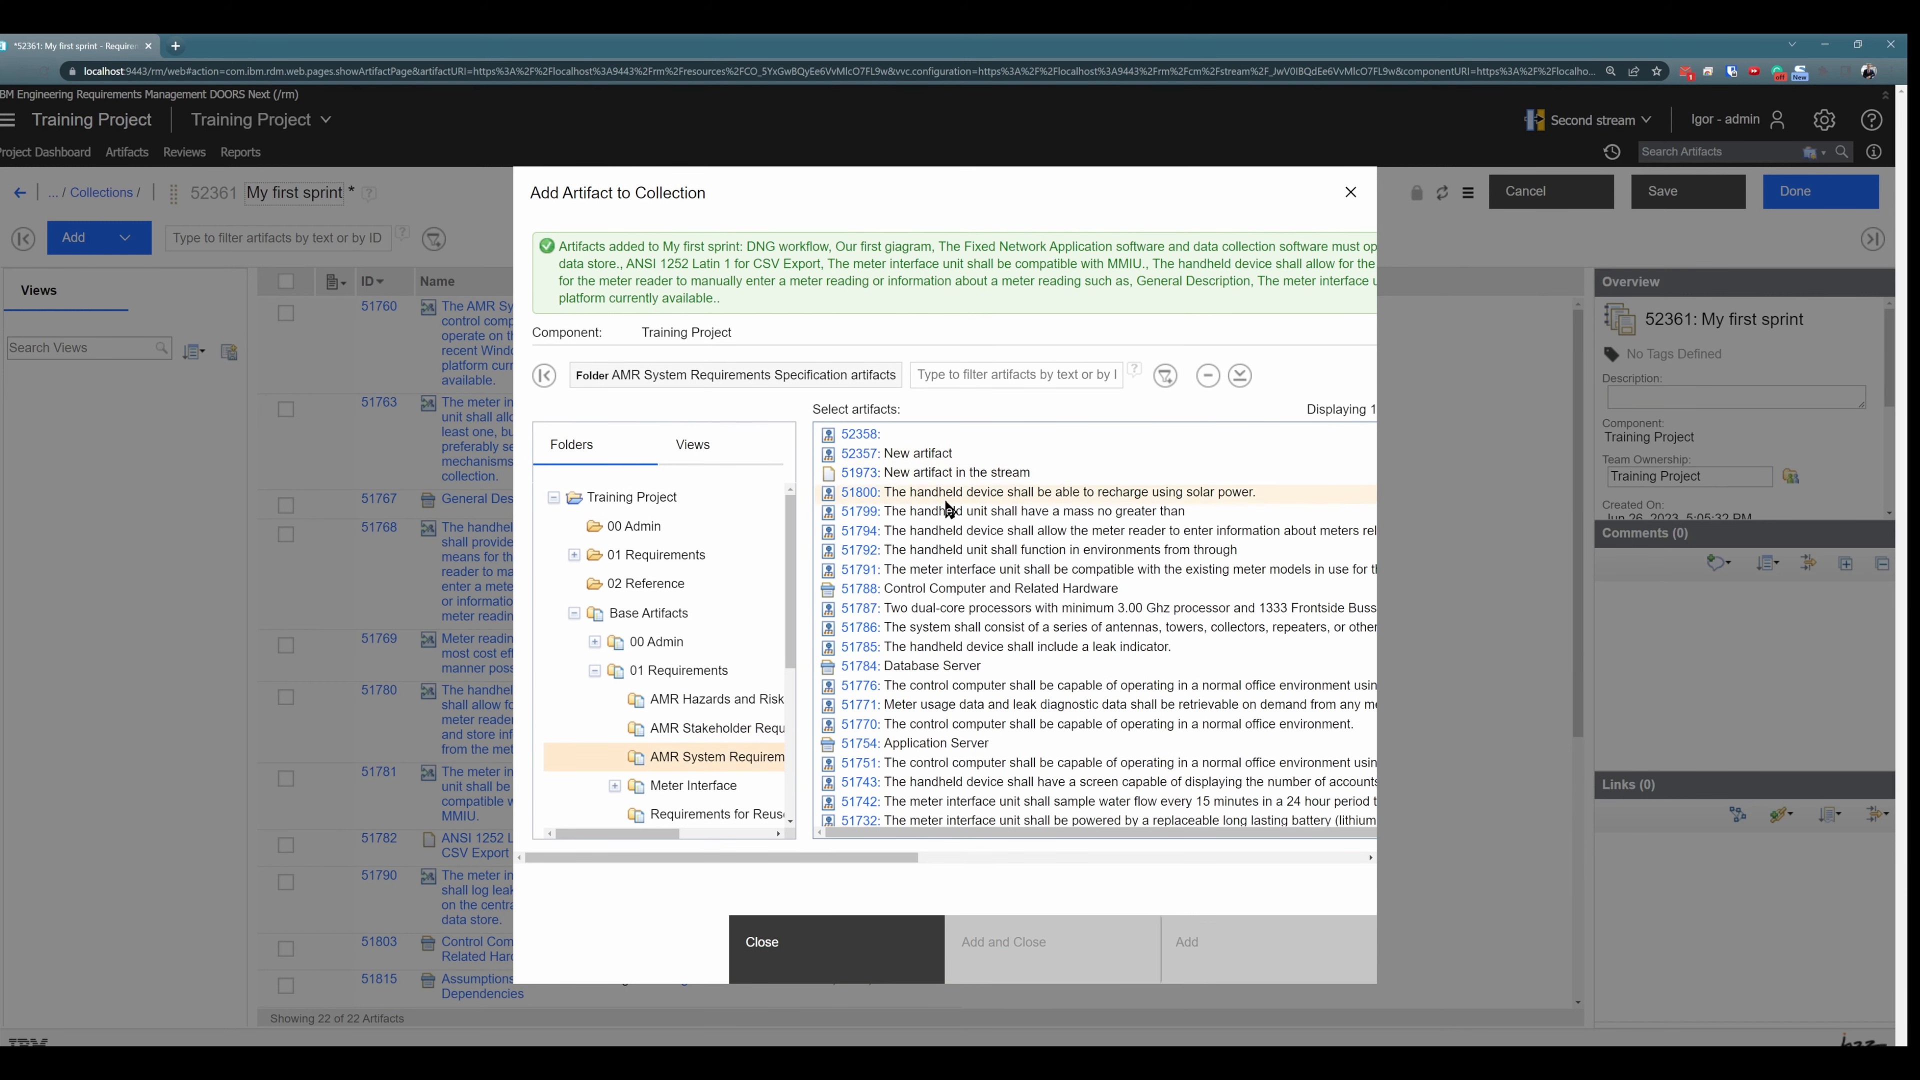
{"action": "left_click", "coordinate": [949, 512]}
{"action": "left_click", "coordinate": [970, 635], "text": "shift"}
{"action": "left_click", "coordinate": [1083, 949]}
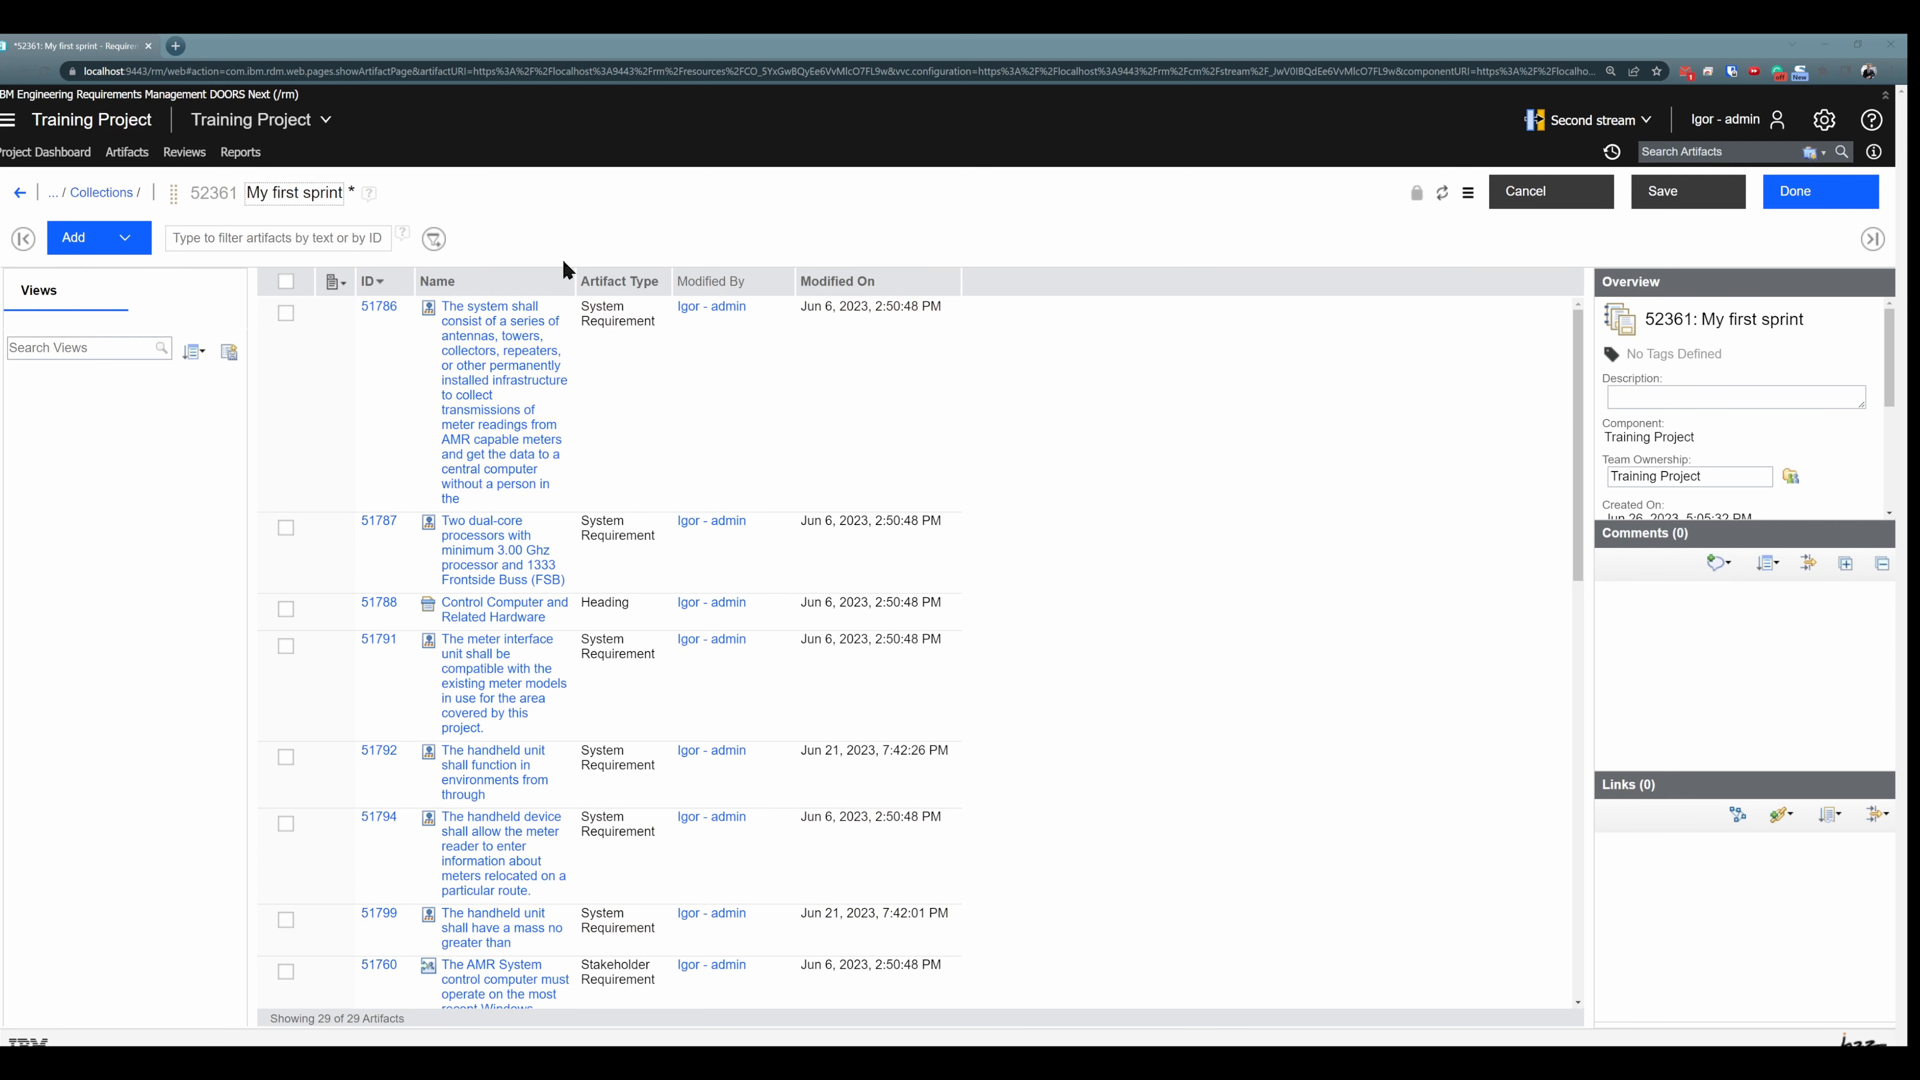
{"action": "mouse_move", "coordinate": [517, 592]}
{"action": "left_click", "coordinate": [1684, 206]}
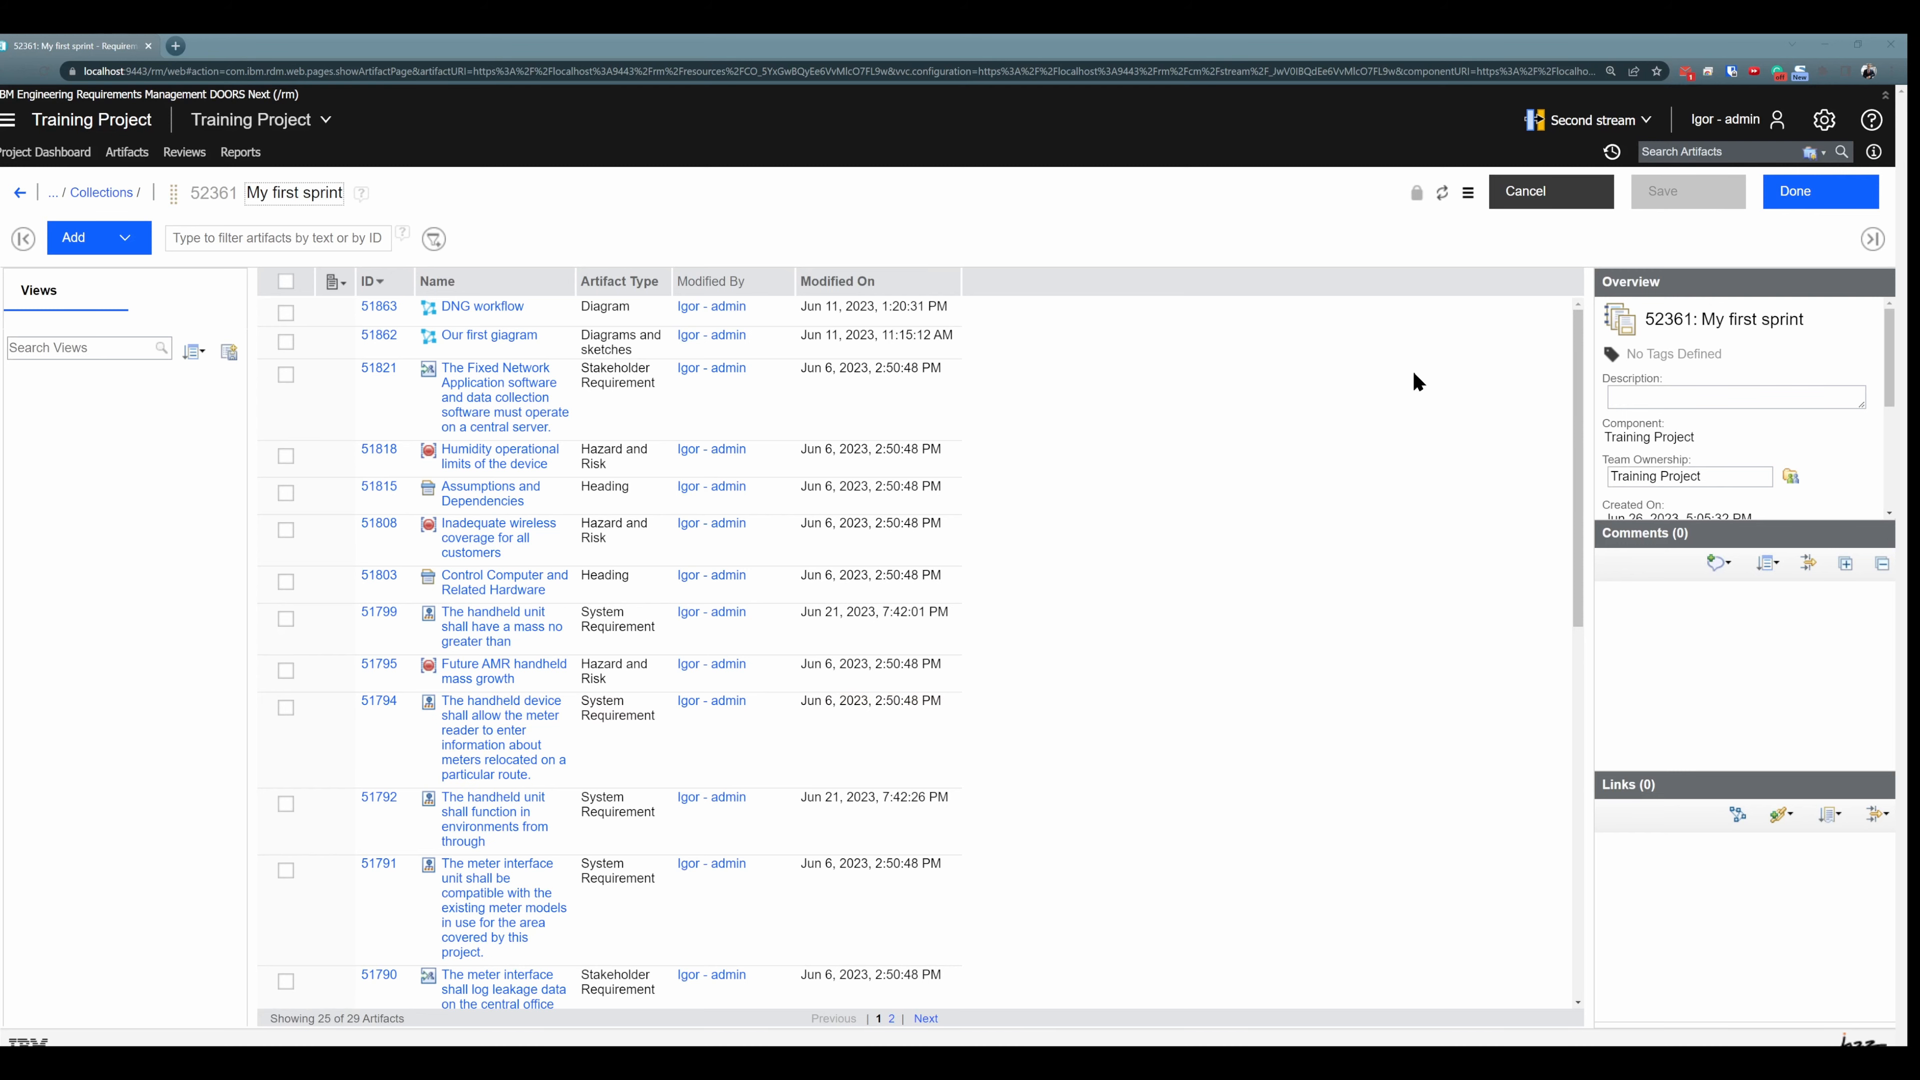
Step: Compare the My first sprint collection with the Review collection, both in the Second stream configuration
{"action": "left_click", "coordinate": [1470, 195]}
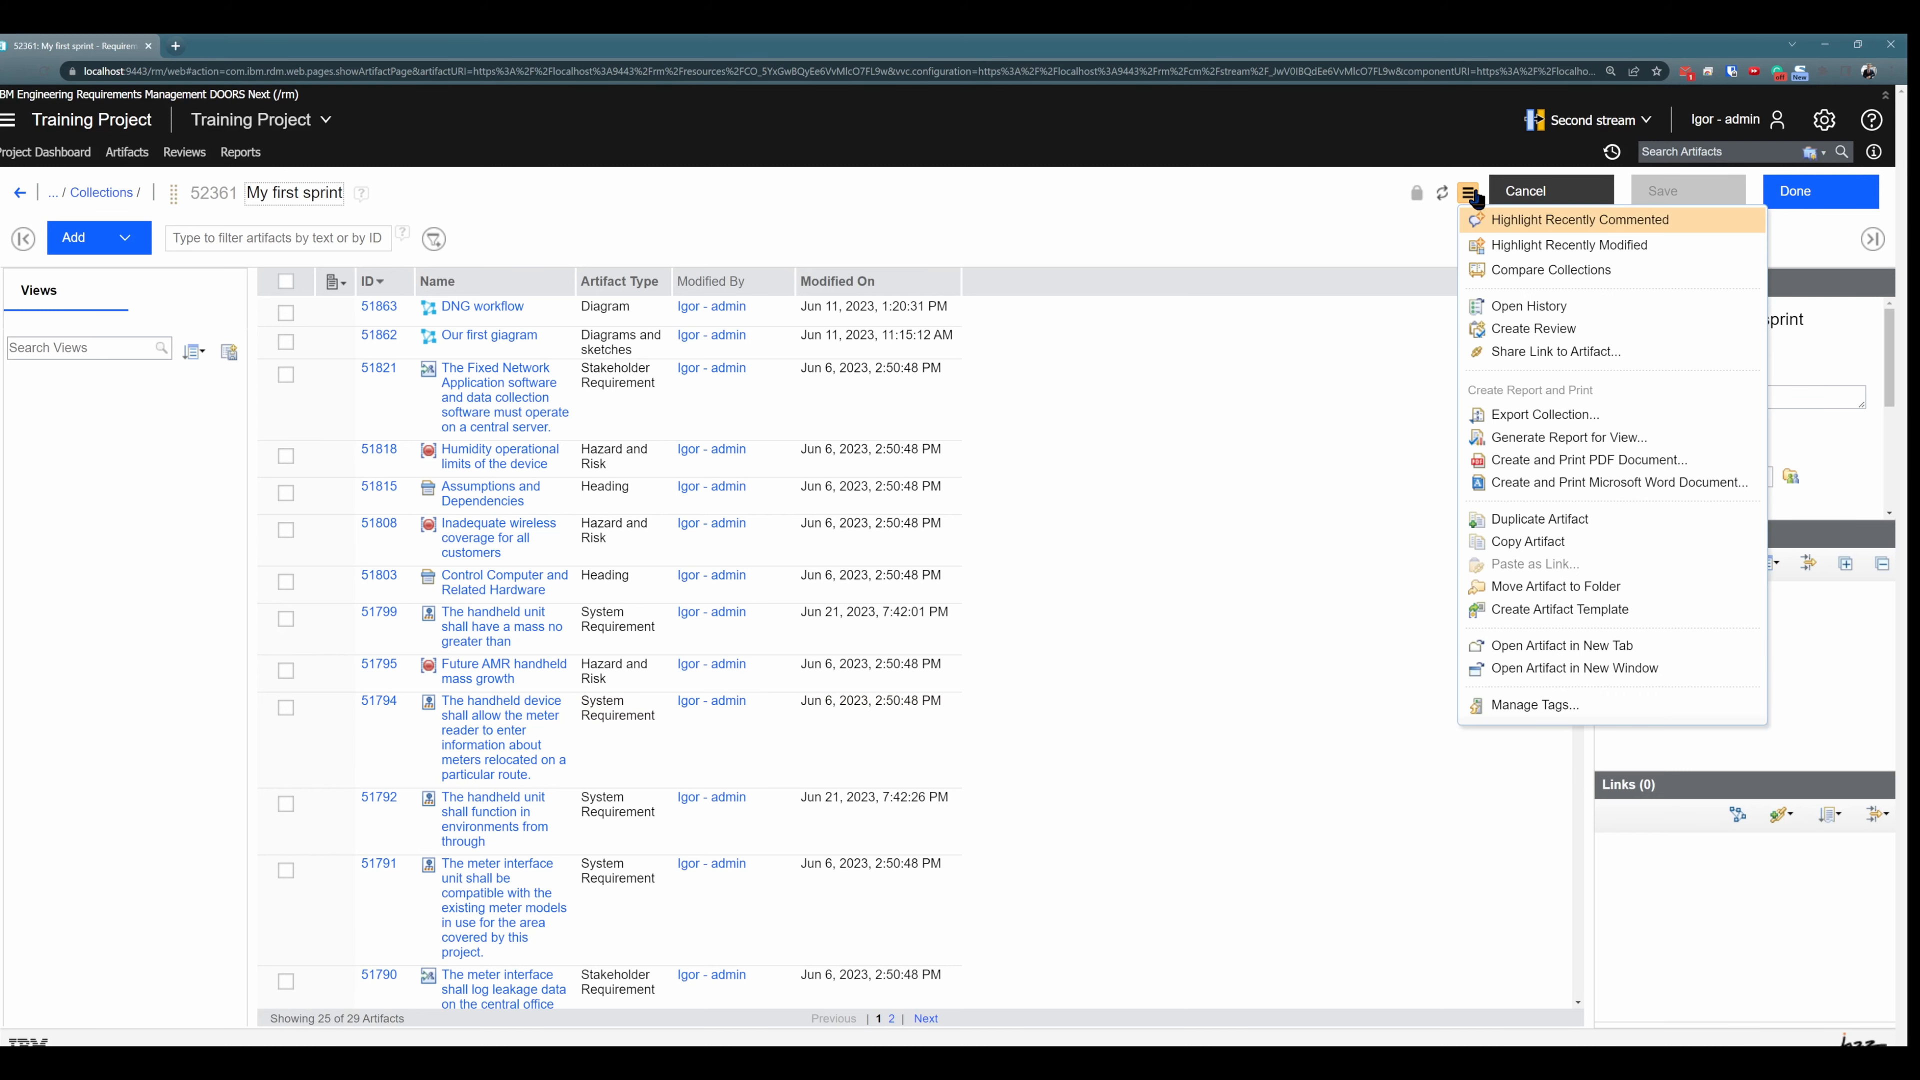
{"action": "left_click", "coordinate": [1512, 270]}
{"action": "left_click", "coordinate": [1092, 214]}
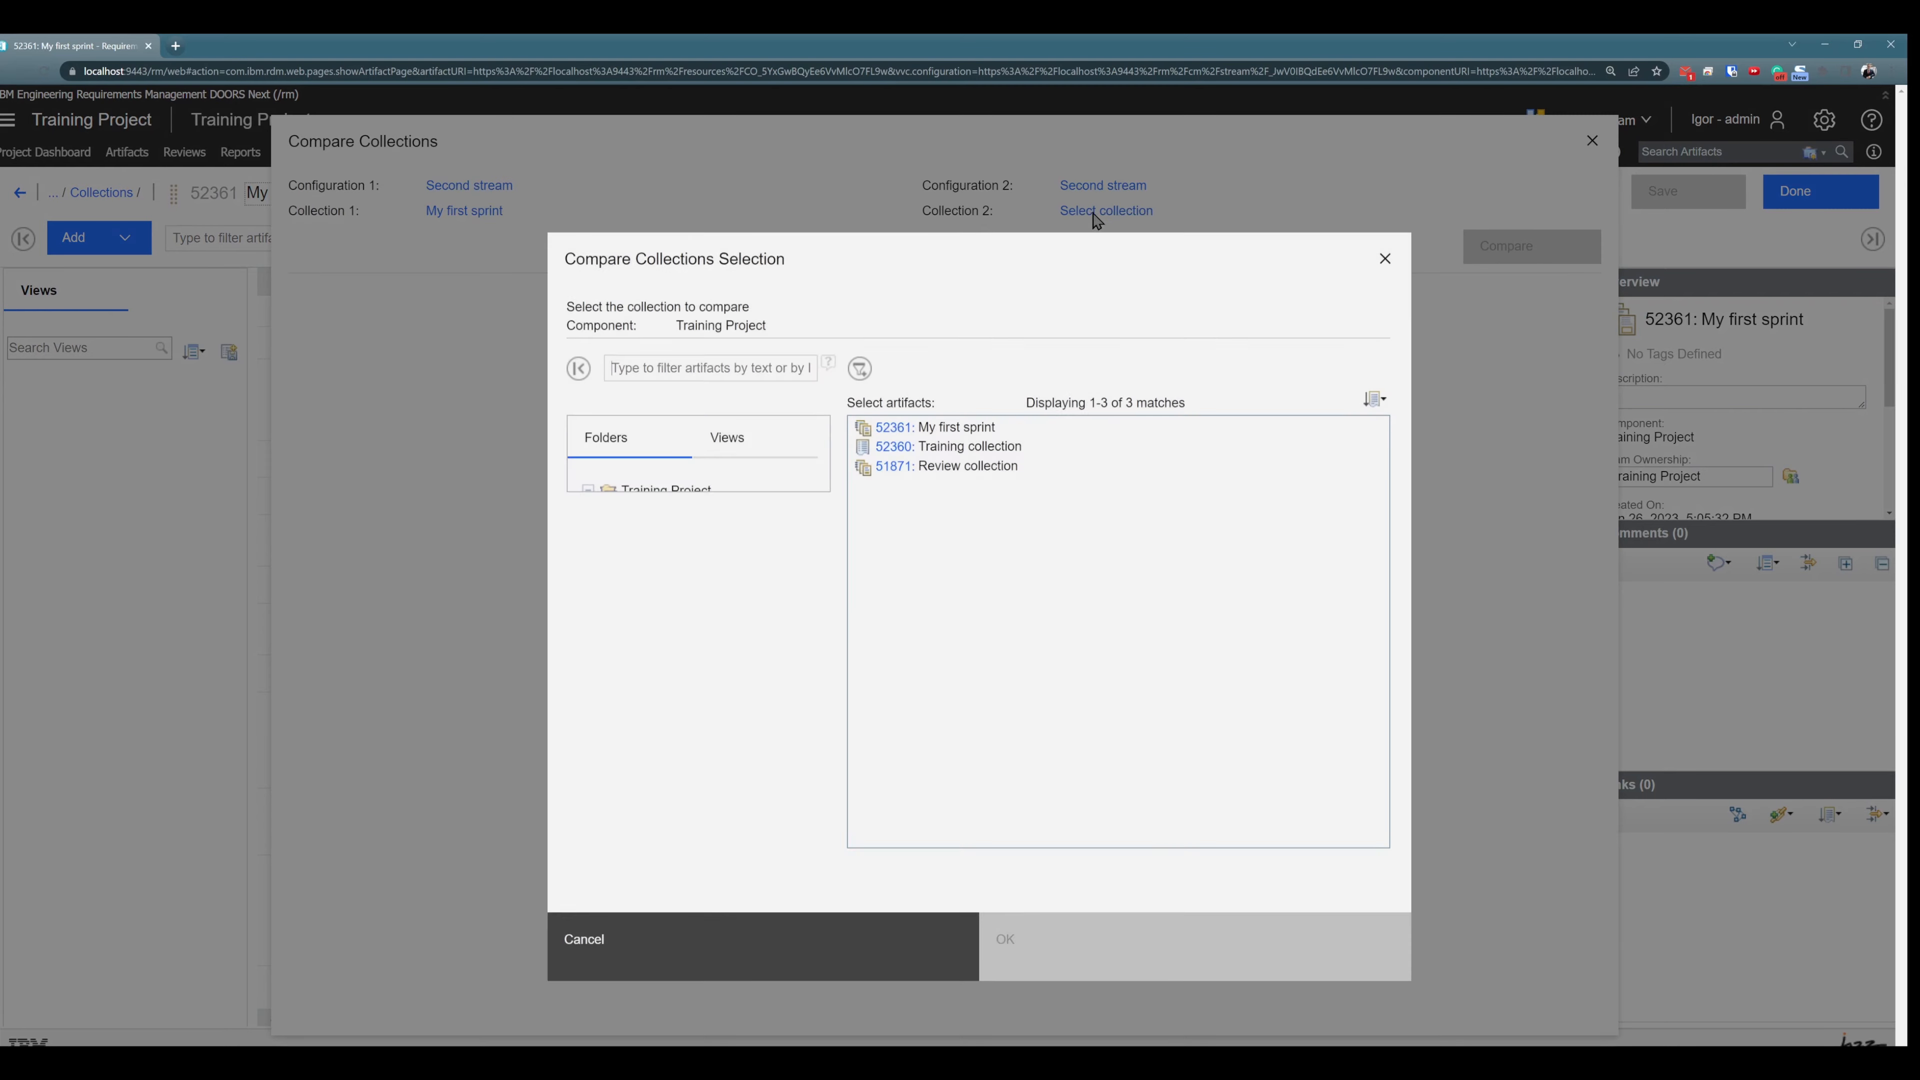
{"action": "left_click", "coordinate": [976, 471]}
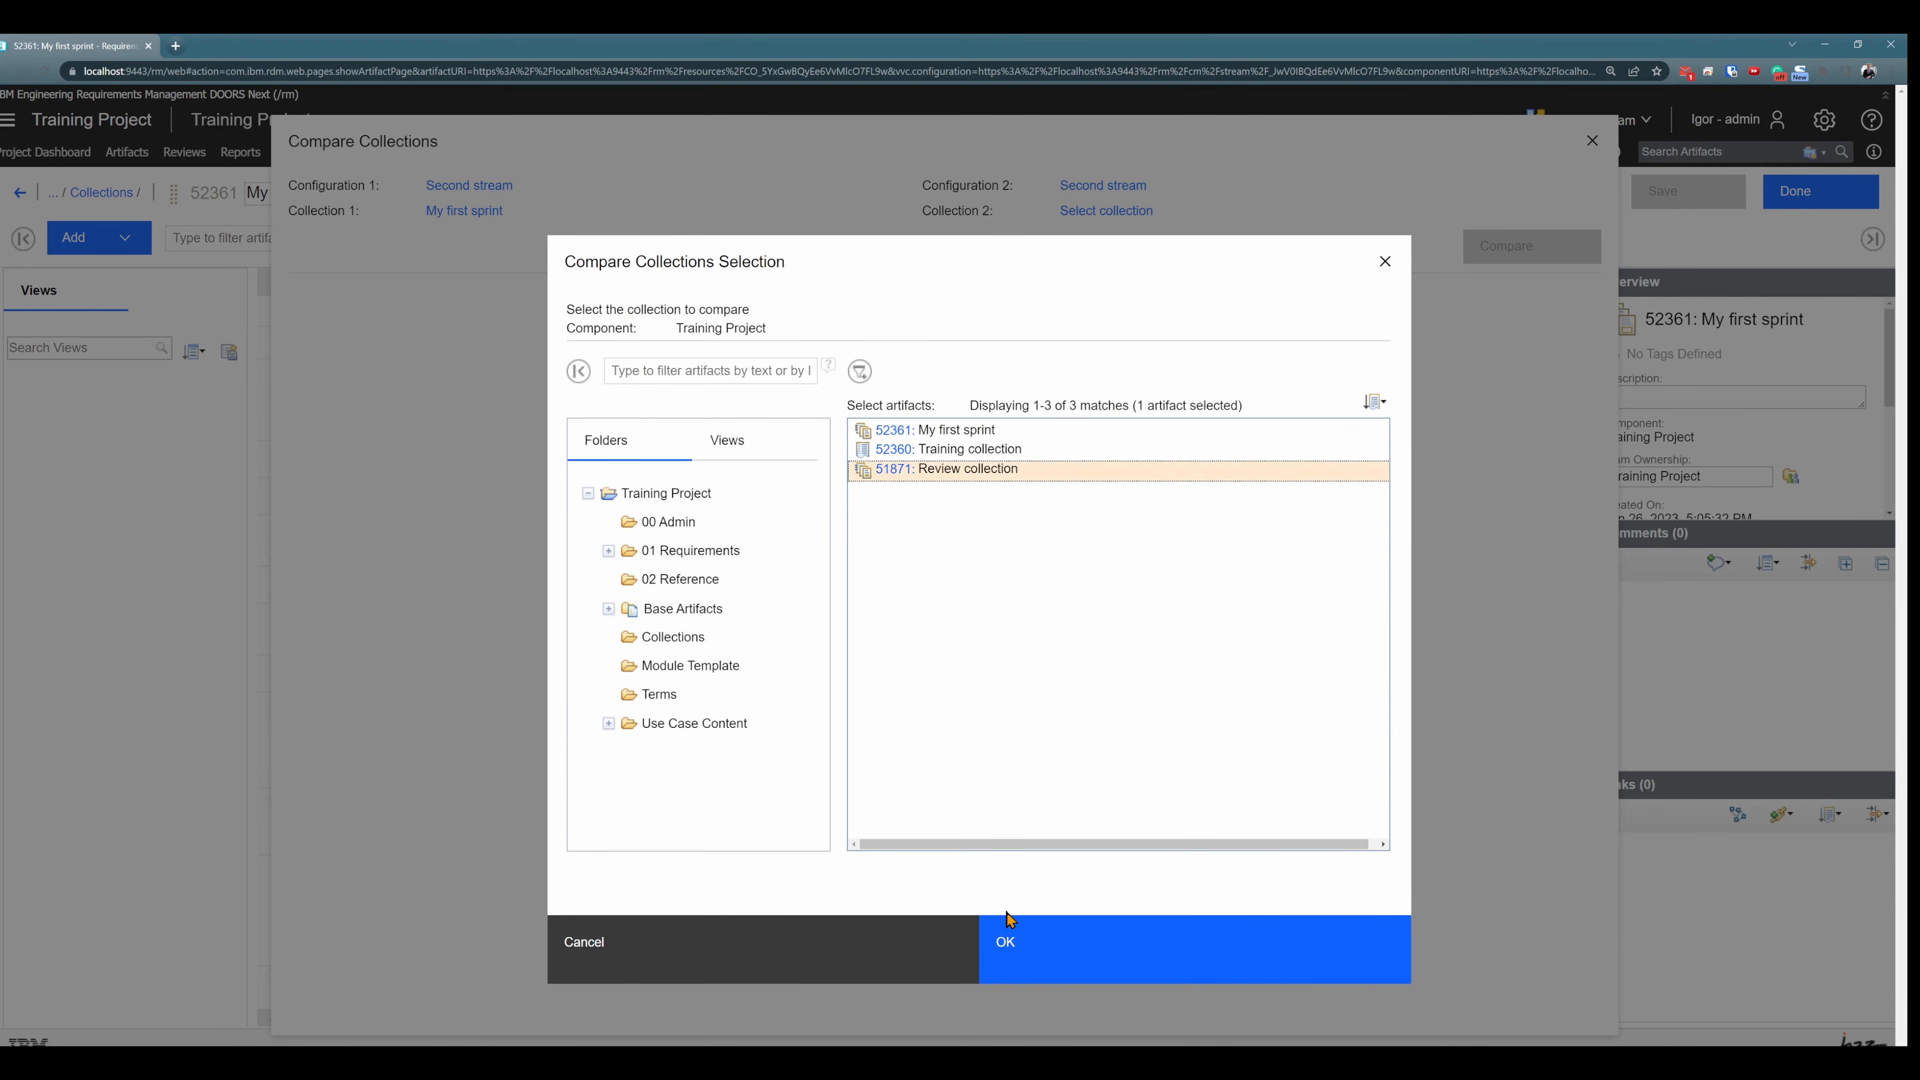
{"action": "left_click", "coordinate": [1008, 953]}
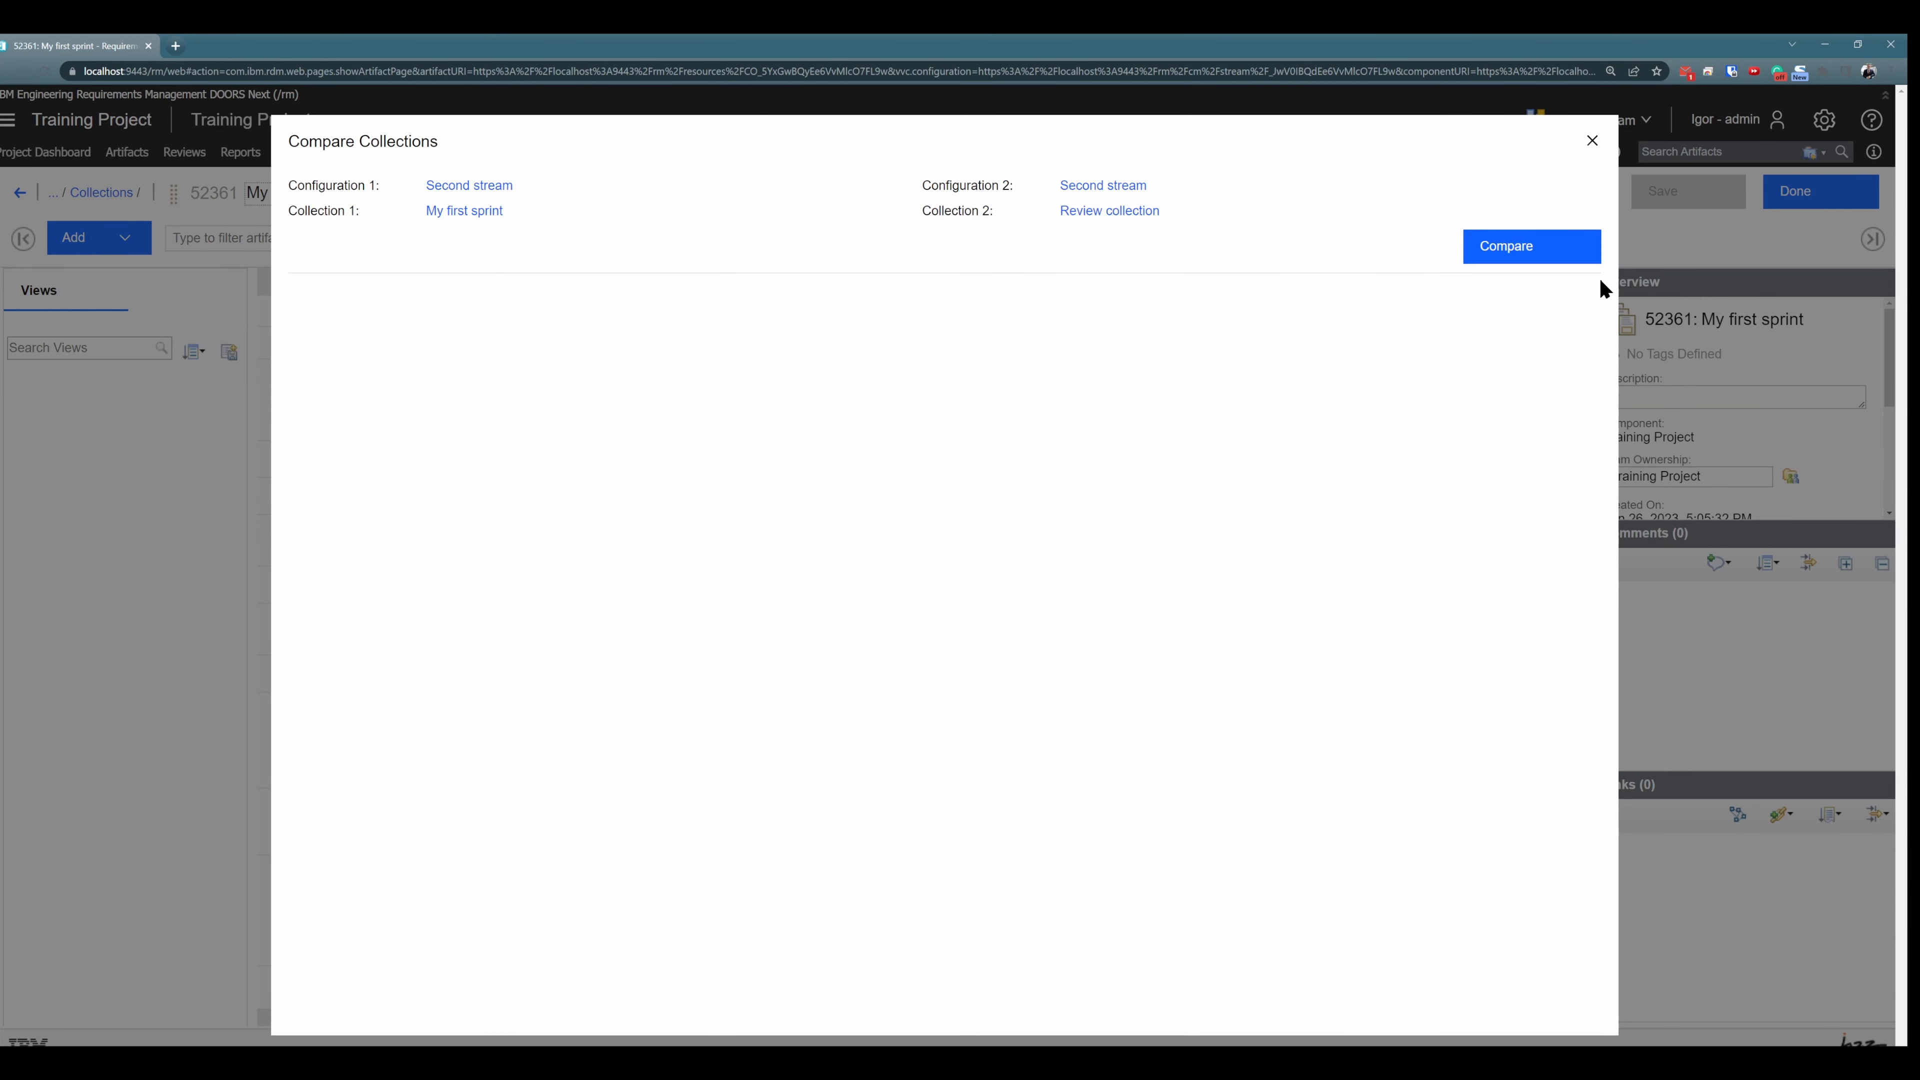
{"action": "left_click", "coordinate": [1551, 252]}
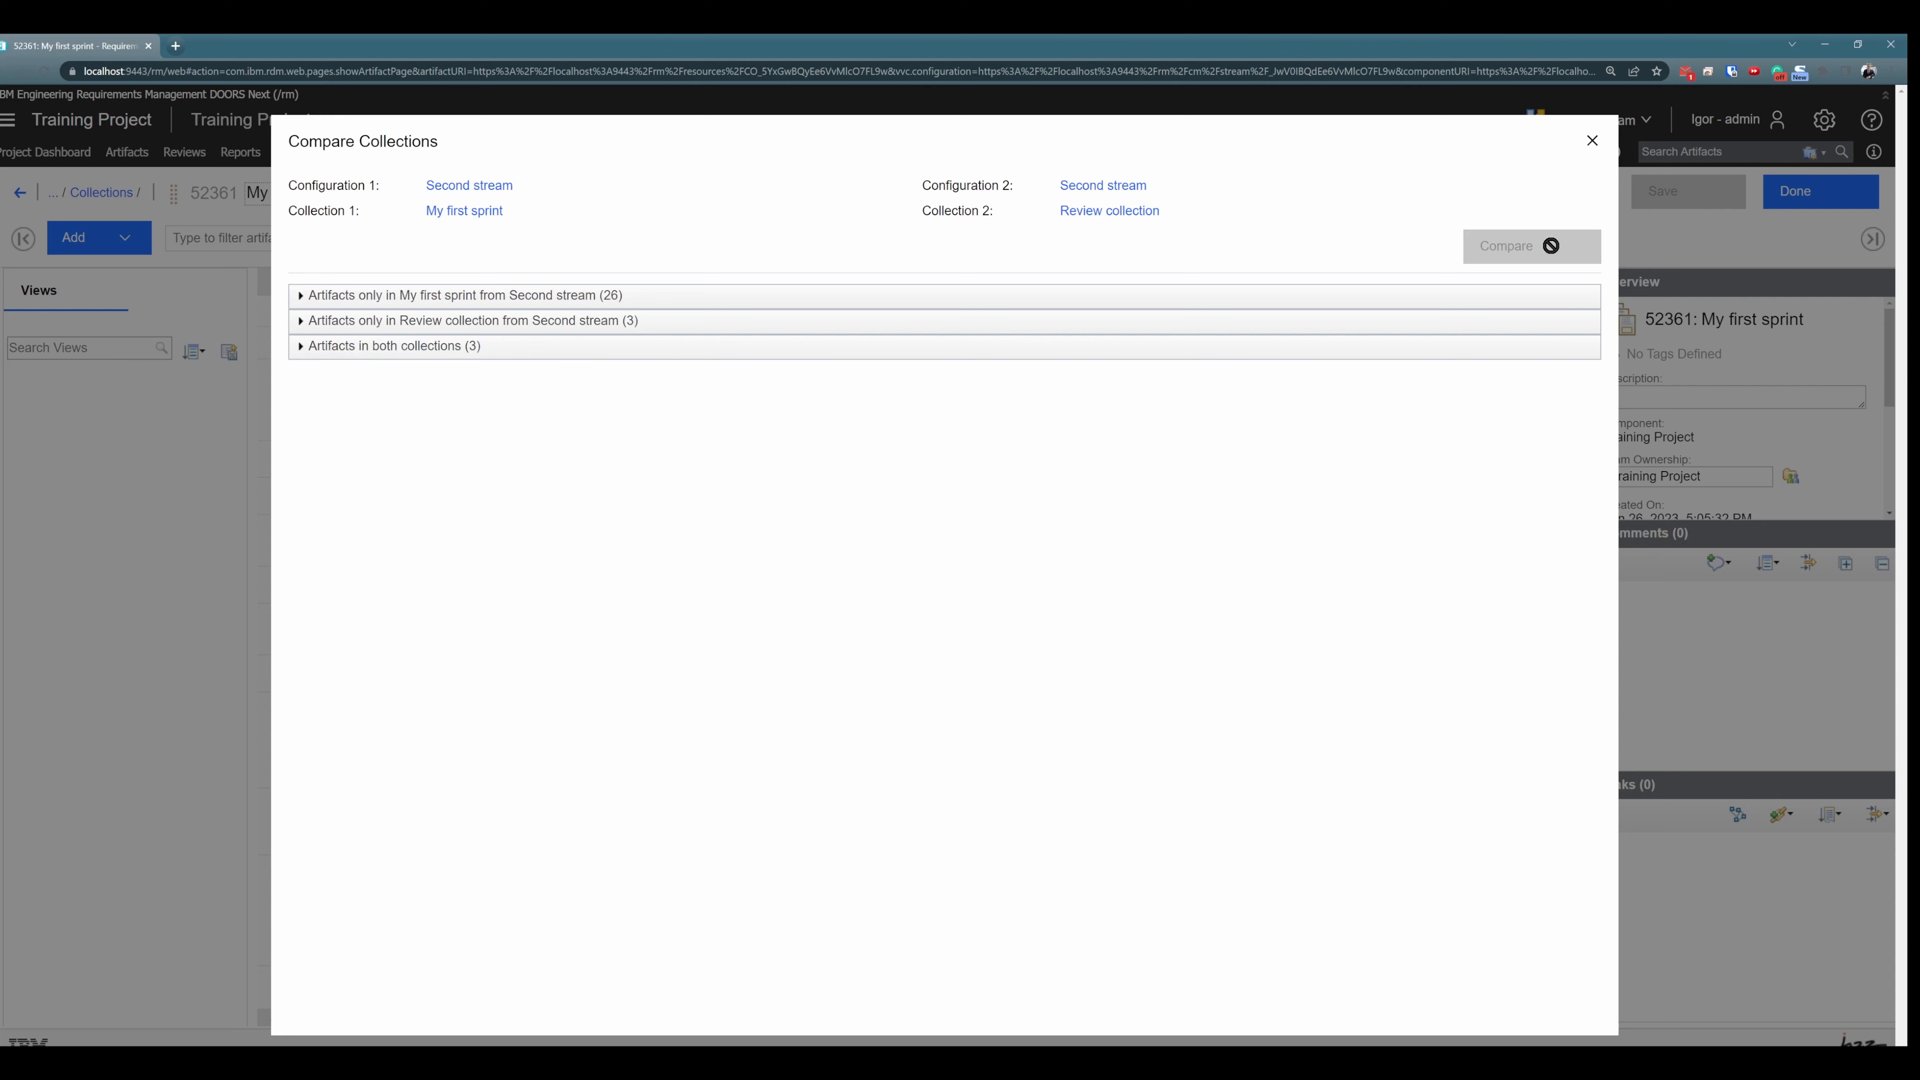
Step: Expand the comparison results to examine the artifacts unique to each collection and those in both collections
{"action": "left_click", "coordinate": [550, 299]}
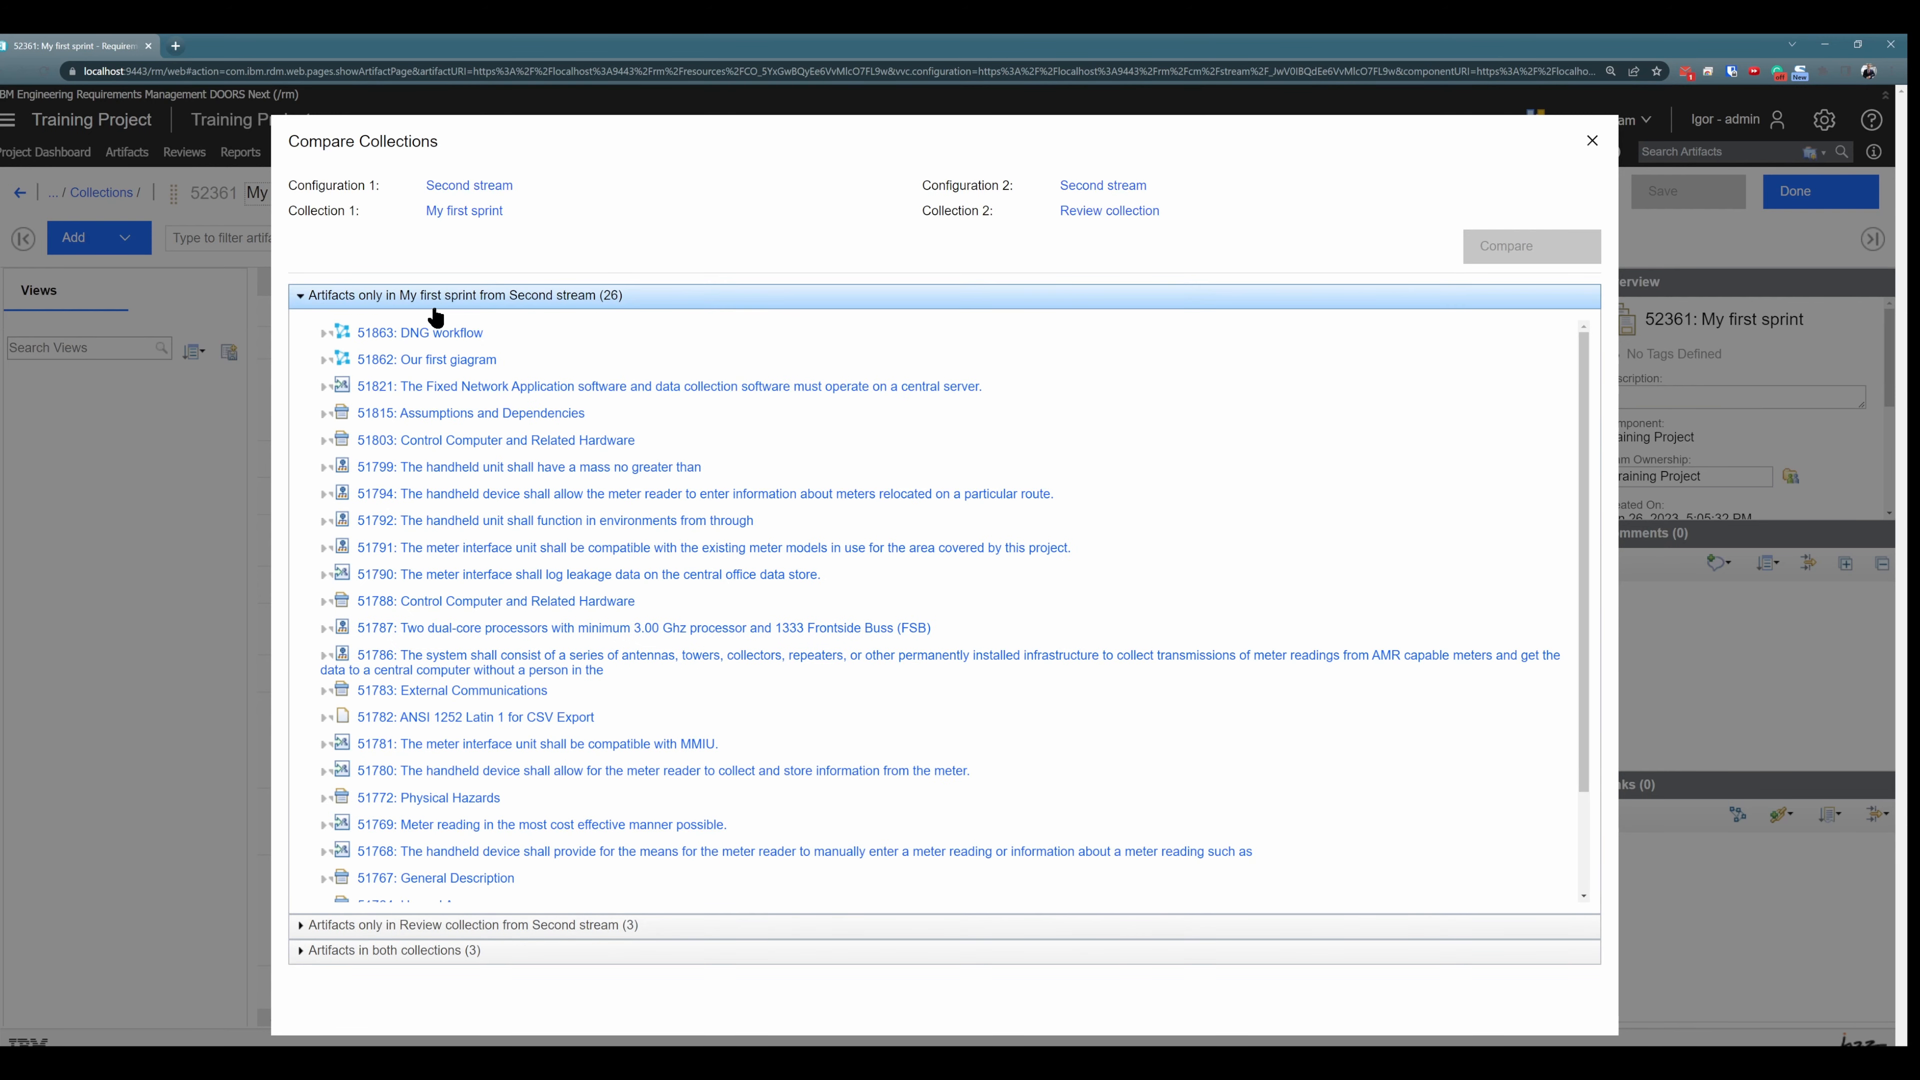
{"action": "left_click", "coordinate": [453, 923]}
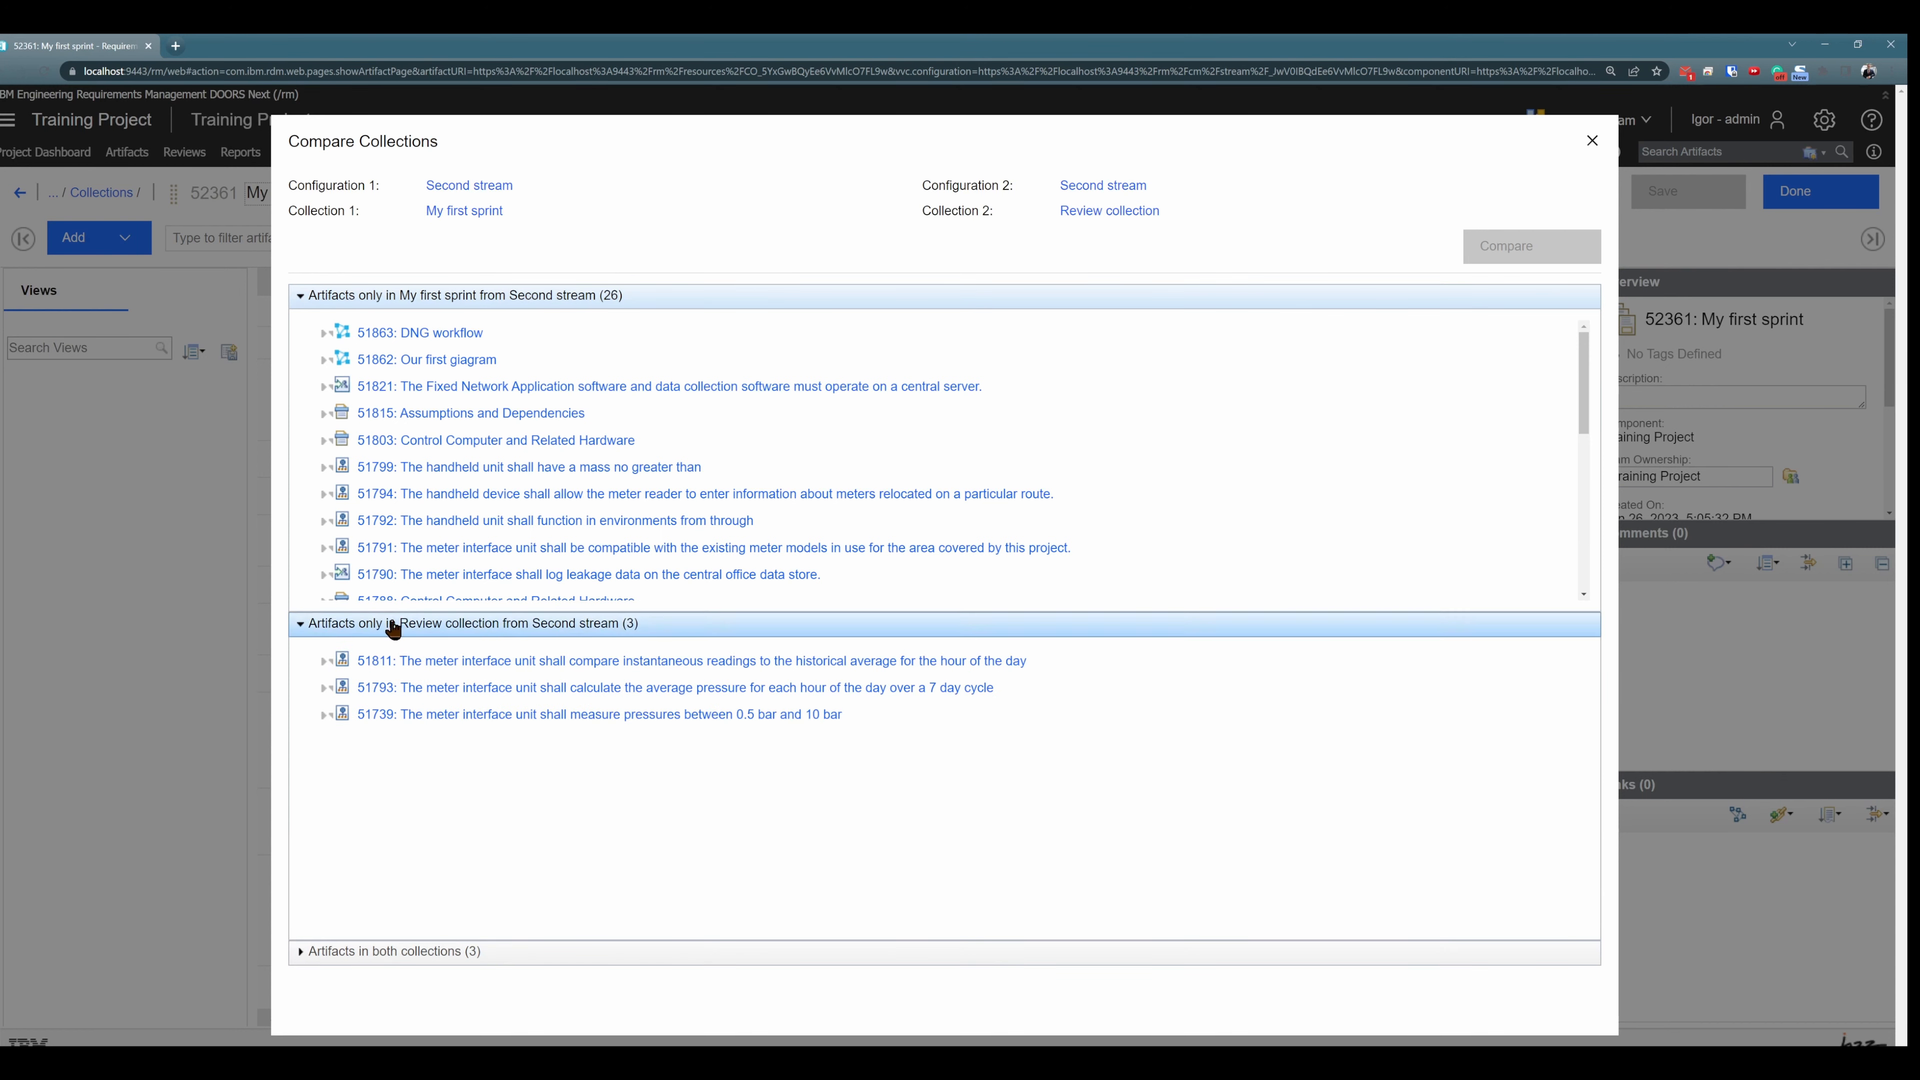
{"action": "left_click", "coordinate": [439, 952]}
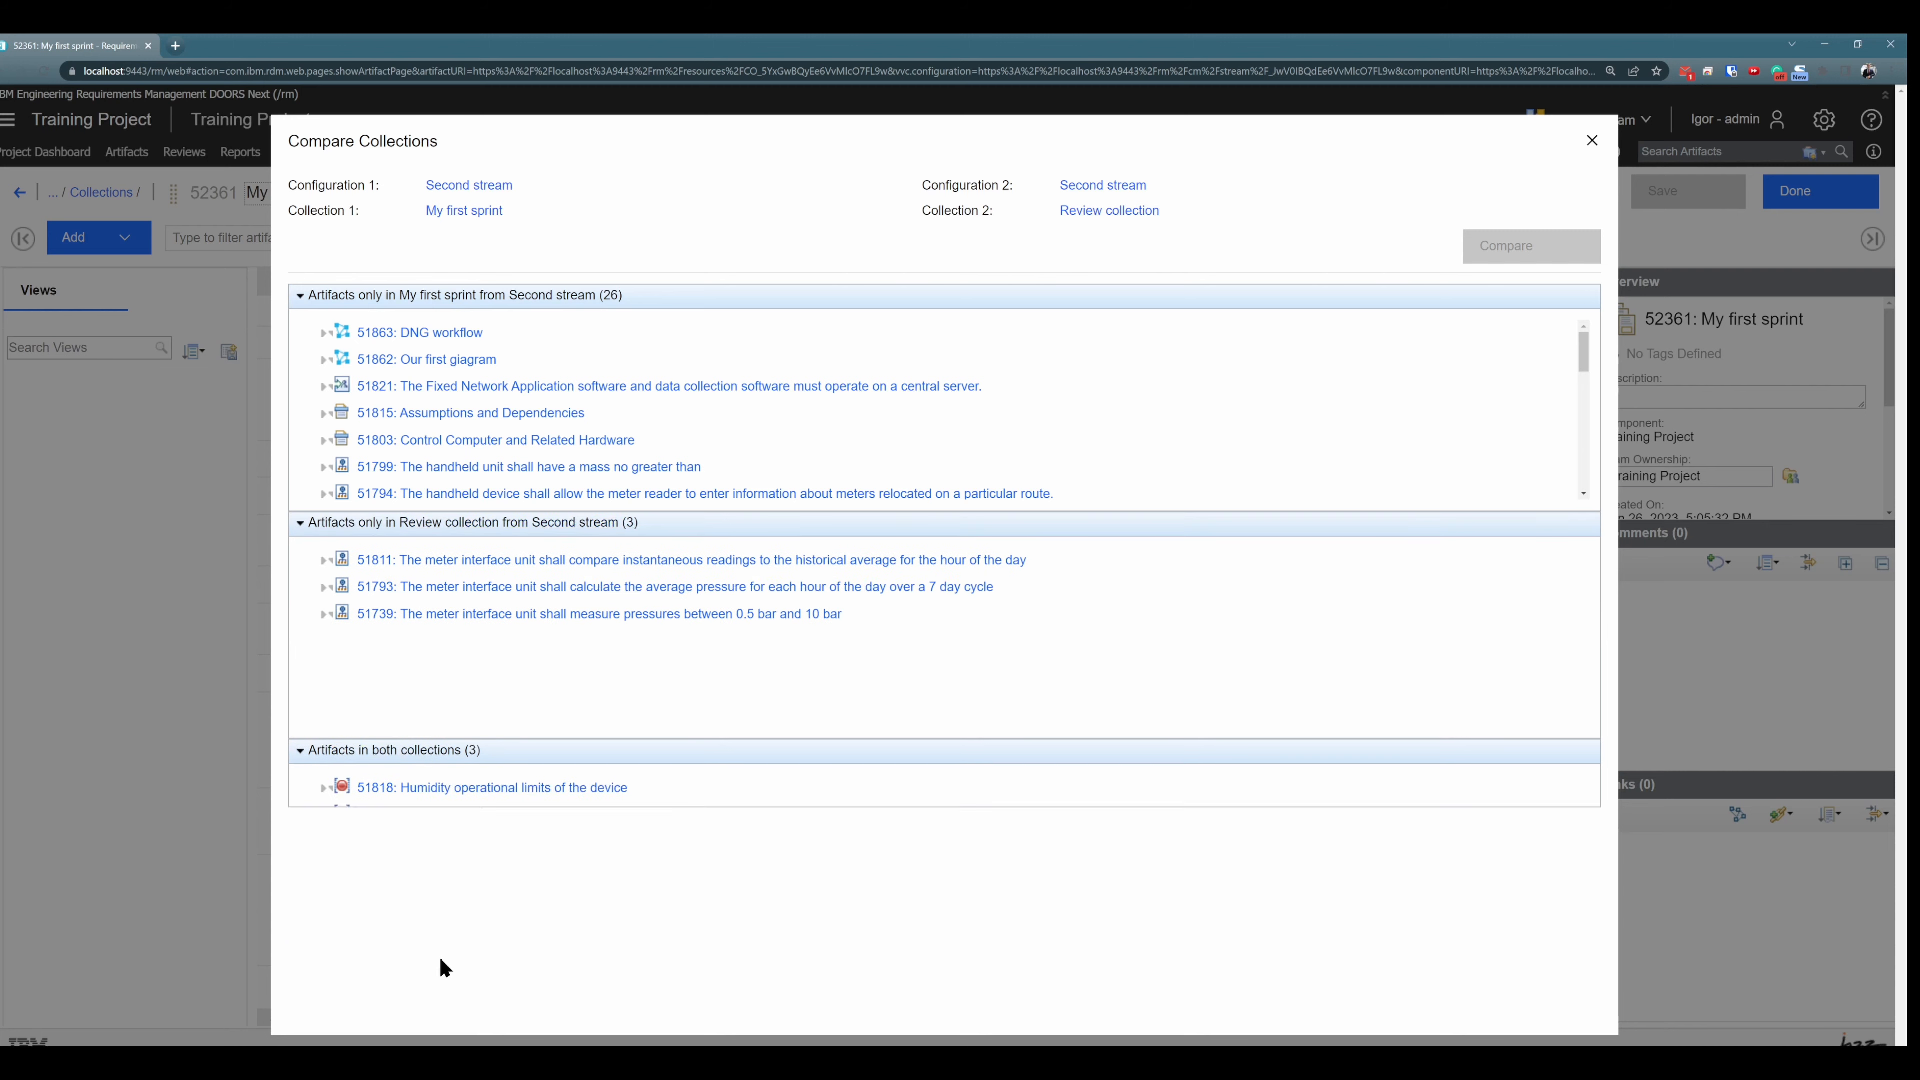